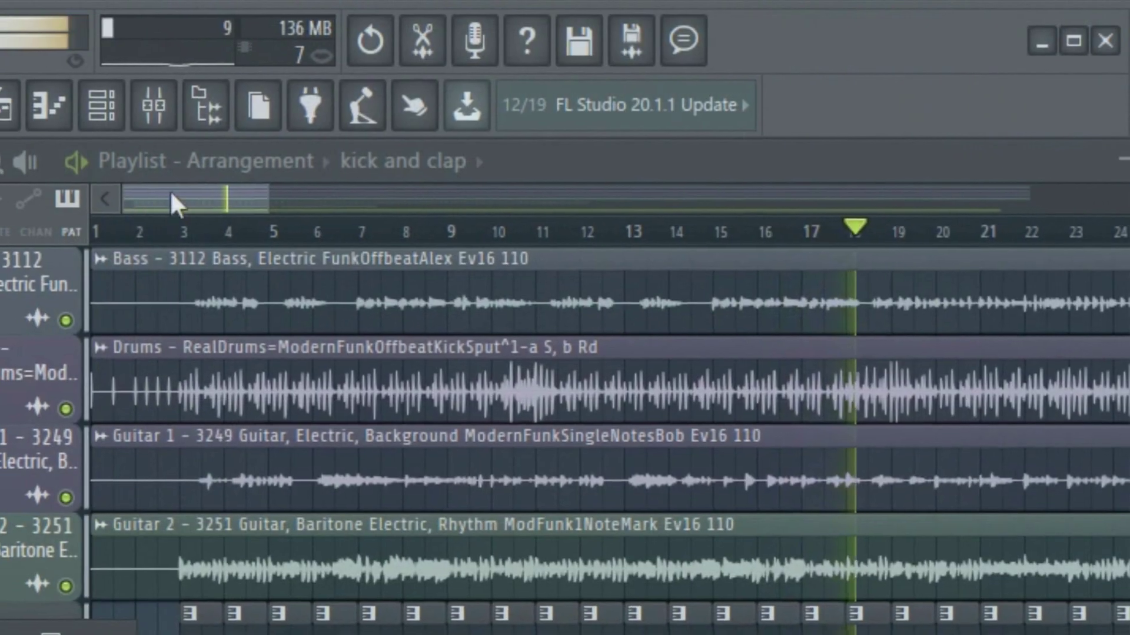
pyautogui.moveTo(170, 190); pyautogui.dragTo(388, 186)
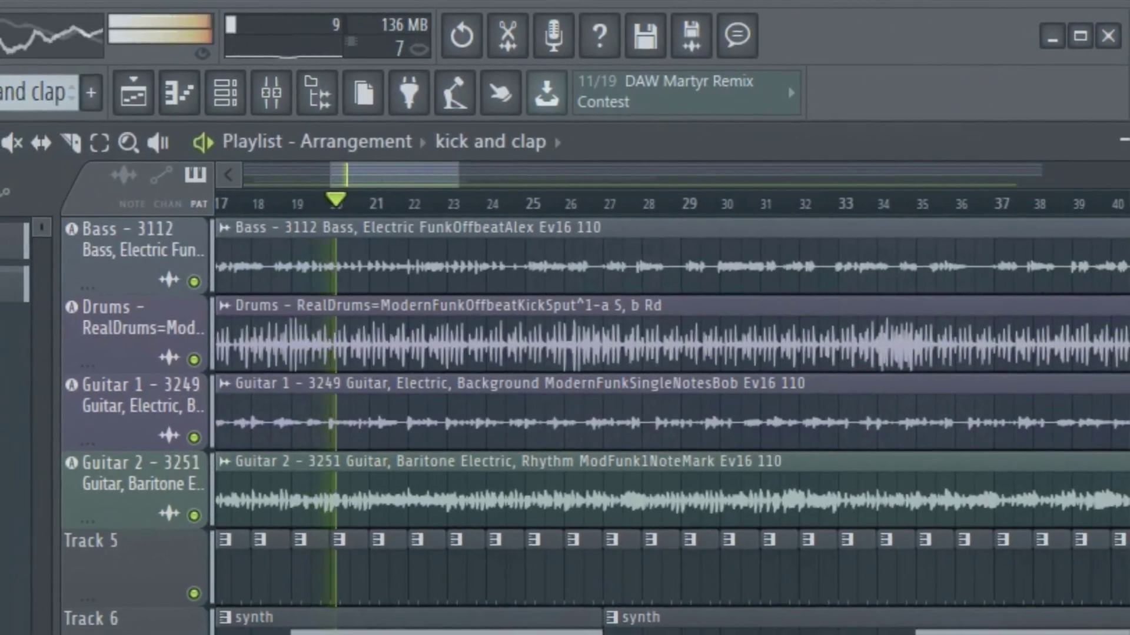
pyautogui.click(264, 182)
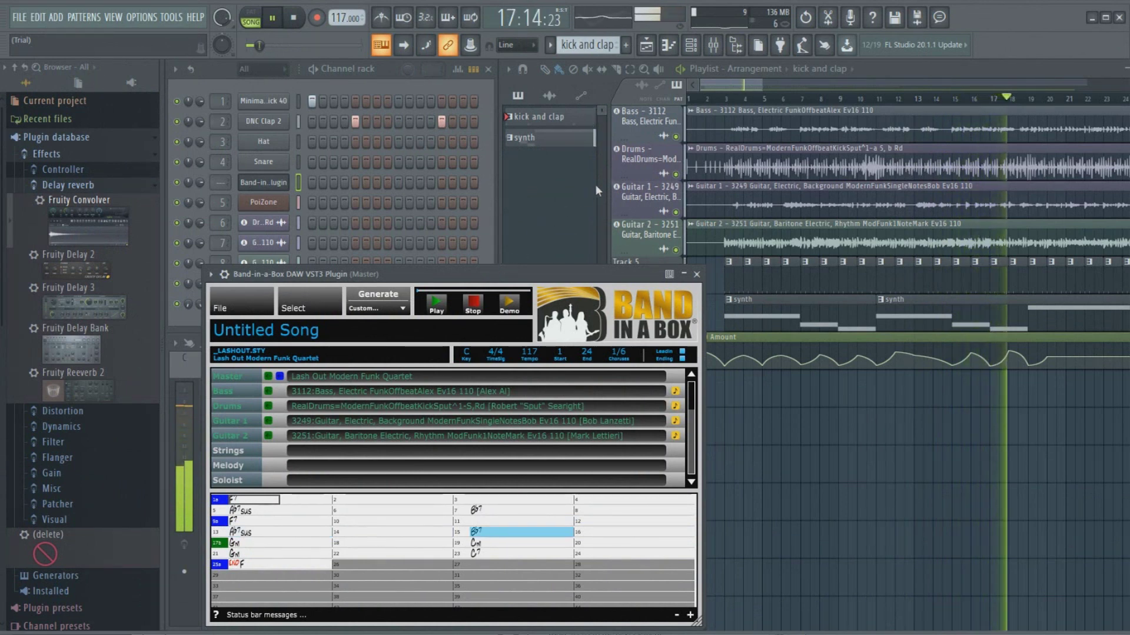
pyautogui.click(739, 82)
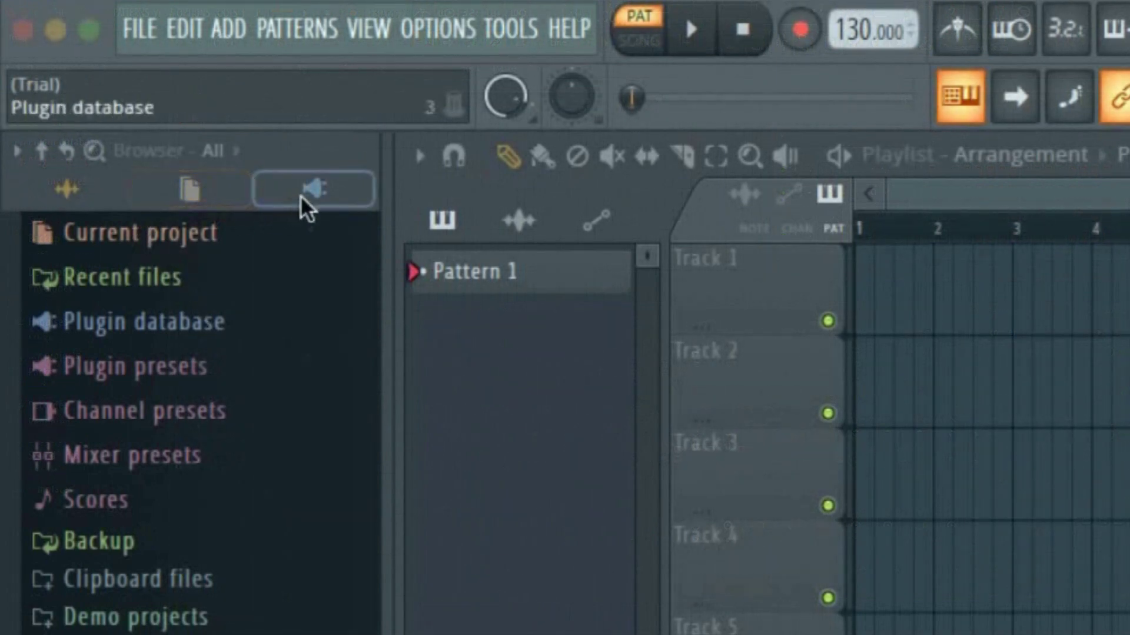
# Step: Refresh the plugin list with a fast scan of the plugin database and dismiss the completion notice
pyautogui.click(315, 200)
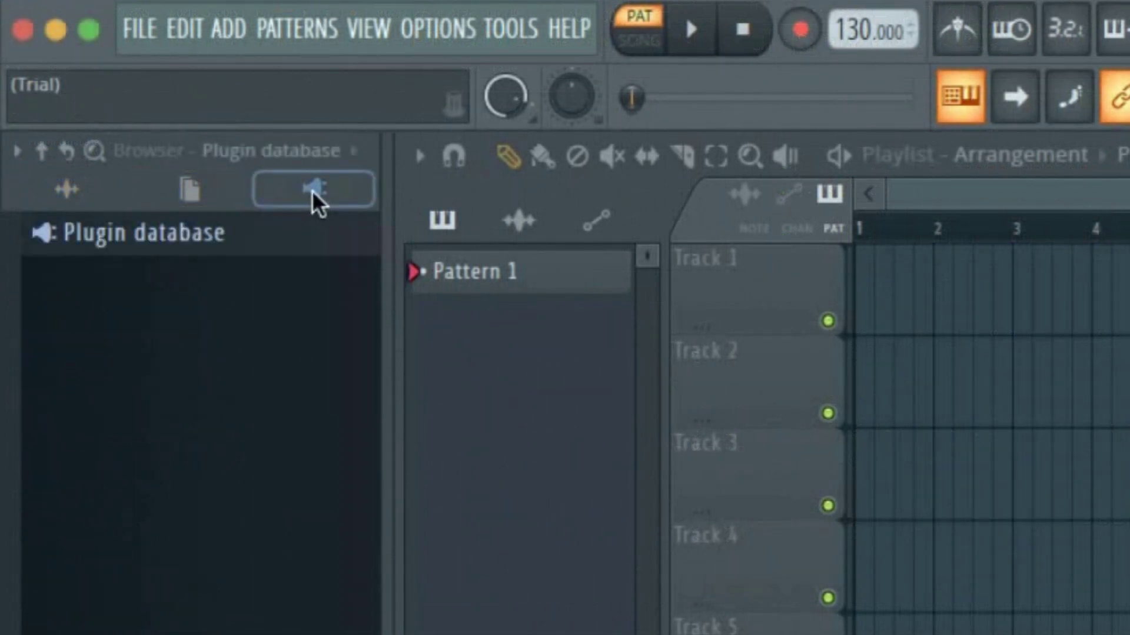
pyautogui.click(276, 234)
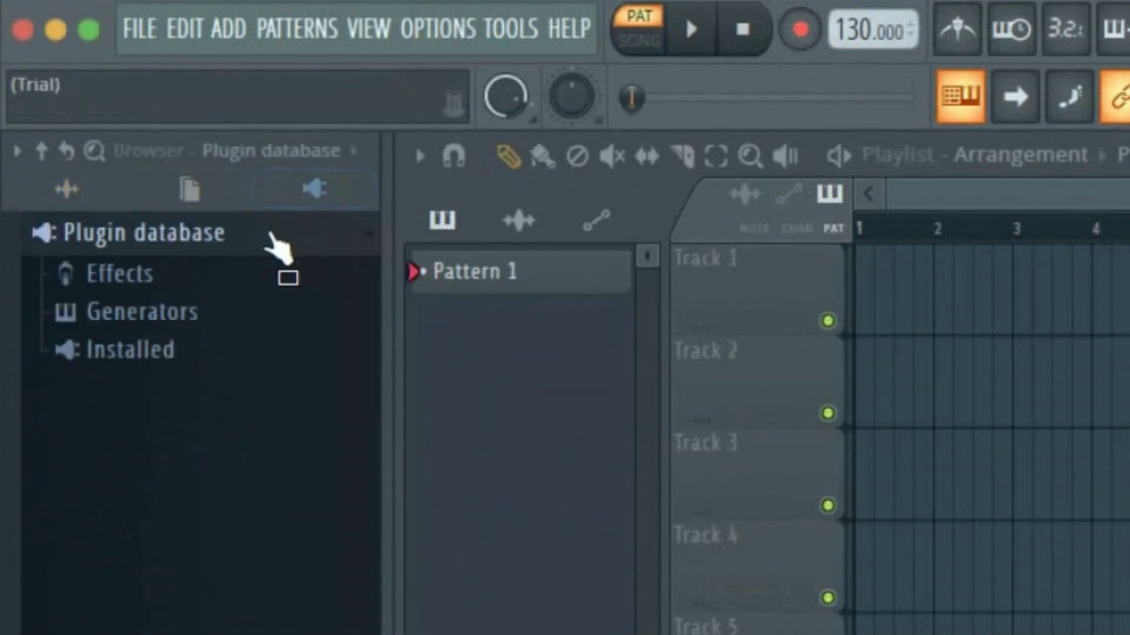
pyautogui.rightClick(264, 231)
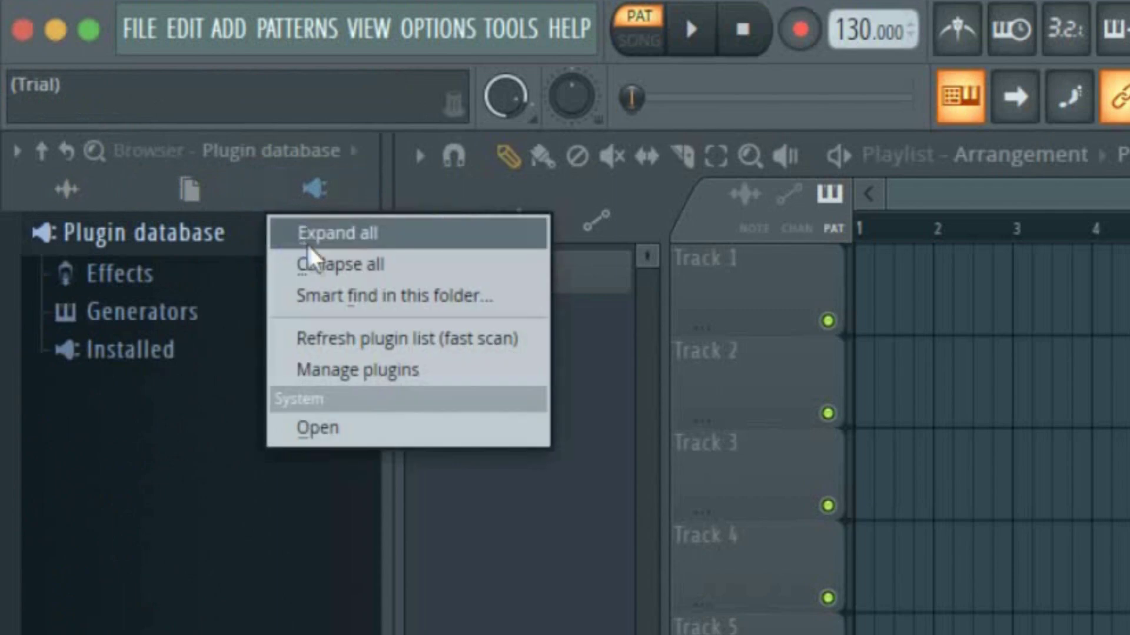
pyautogui.click(361, 343)
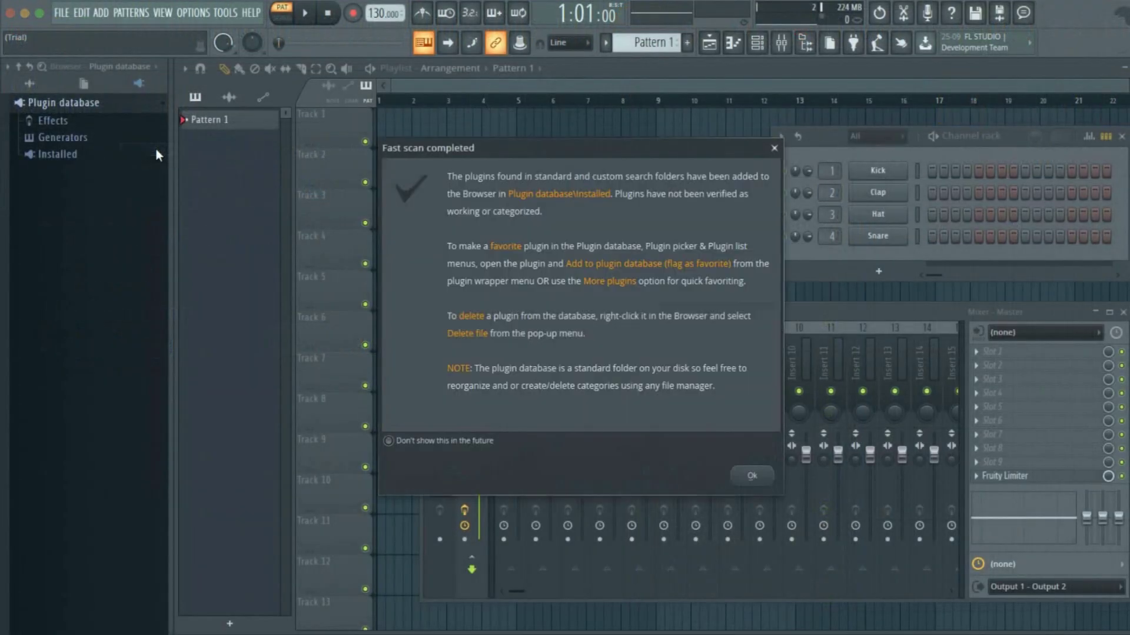
pyautogui.click(764, 479)
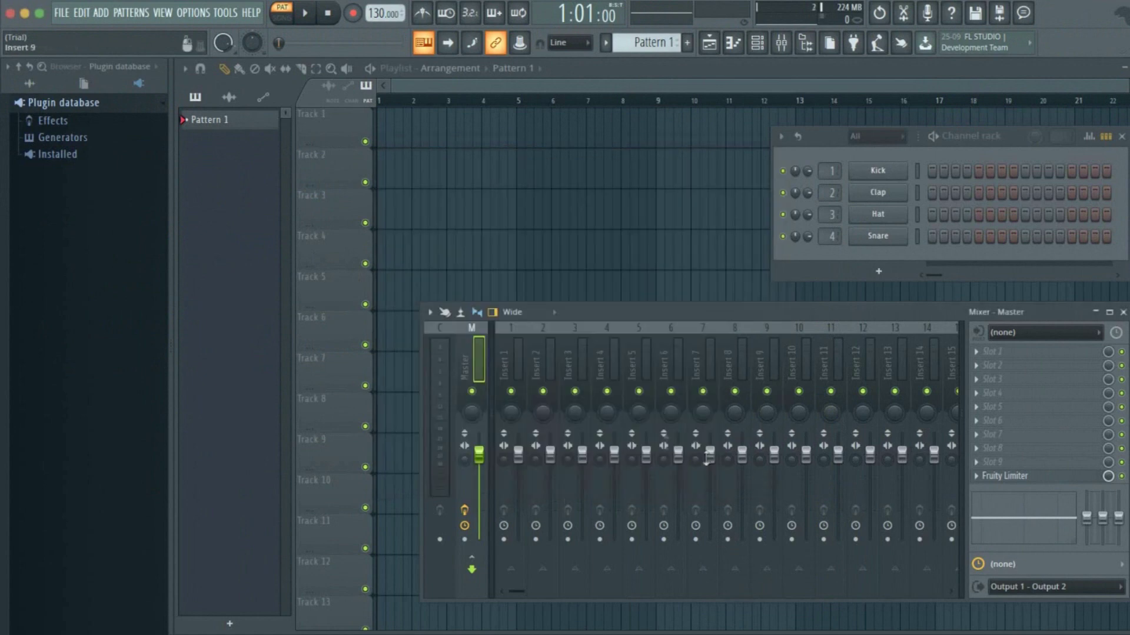
# Step: Add the Band-in-a-Box DAW VST3 Plugin from the installed VST3 generators to the channel rack and close its window
pyautogui.click(64, 155)
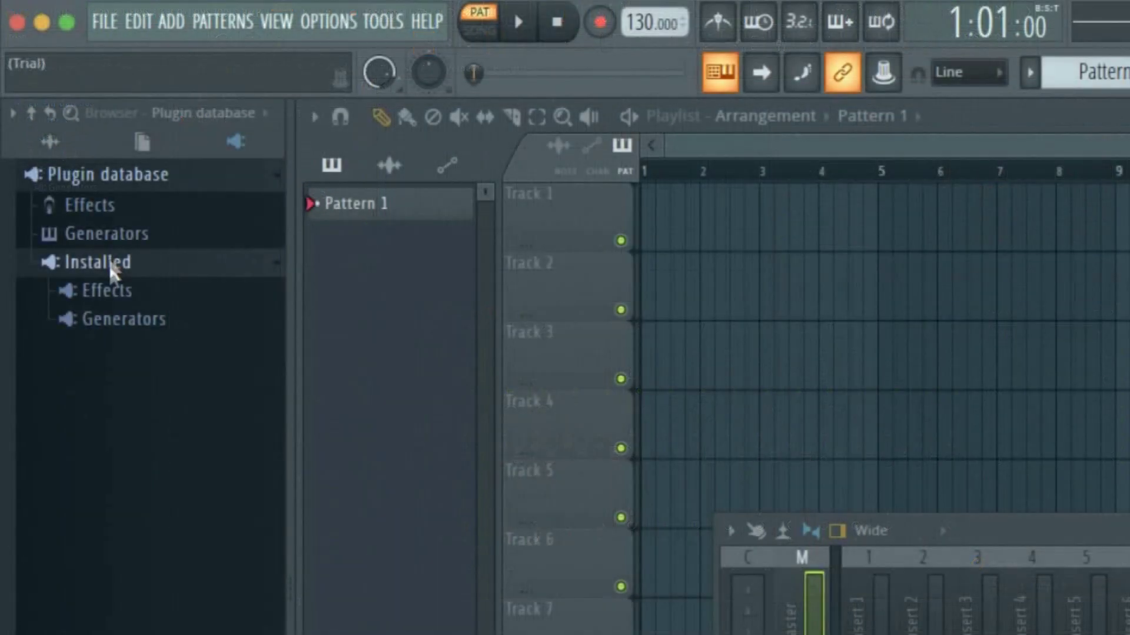
pyautogui.click(138, 317)
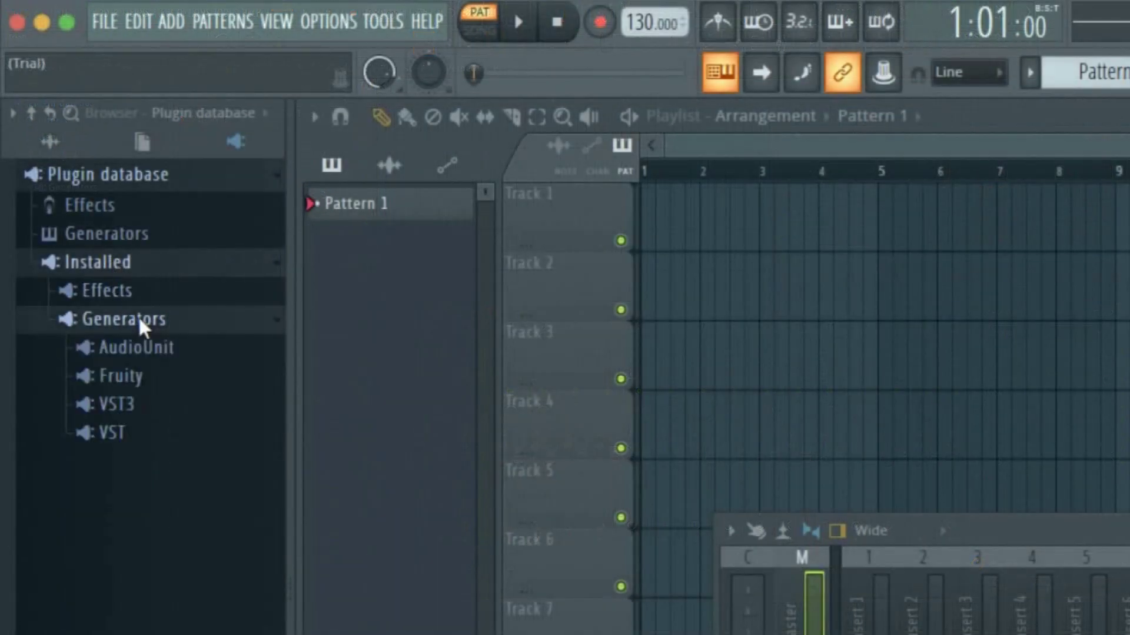
pyautogui.click(140, 347)
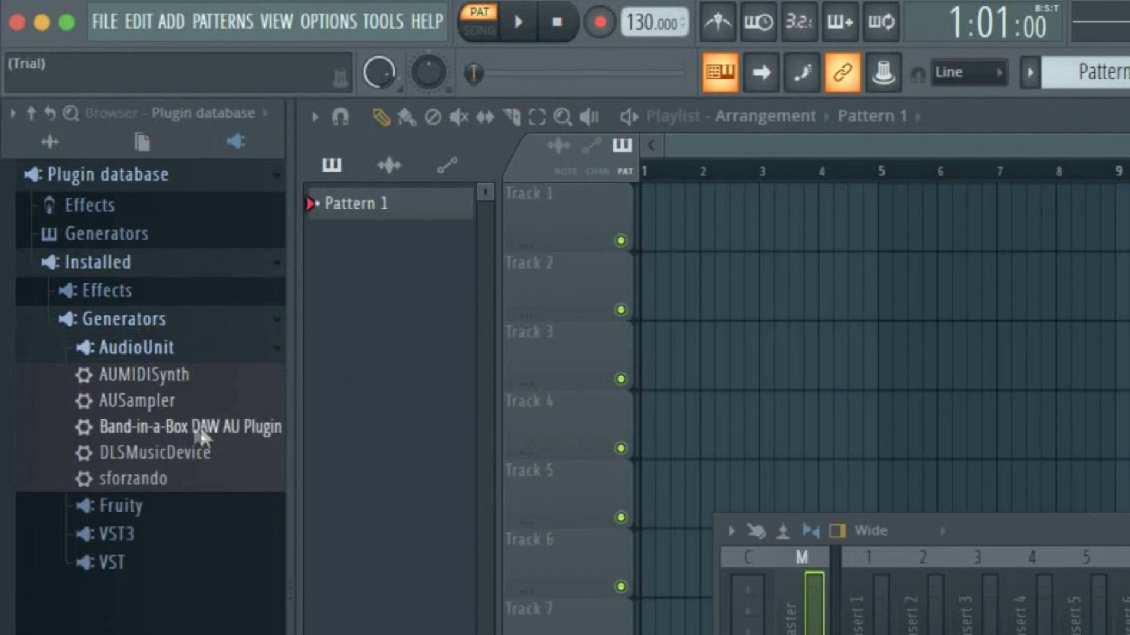
pyautogui.click(210, 348)
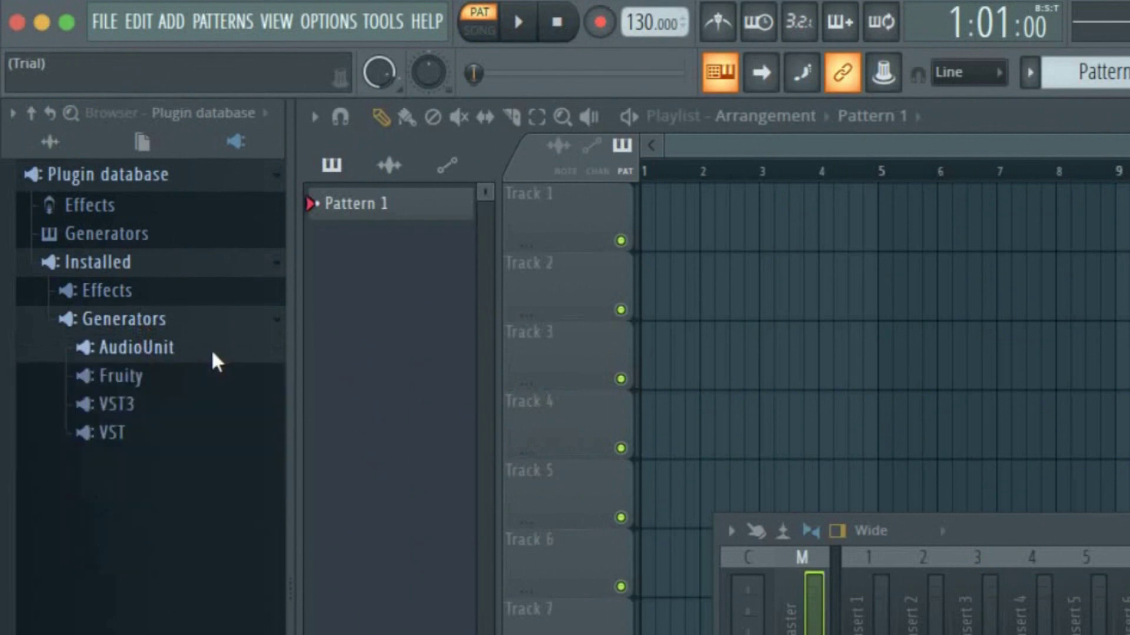
pyautogui.click(128, 403)
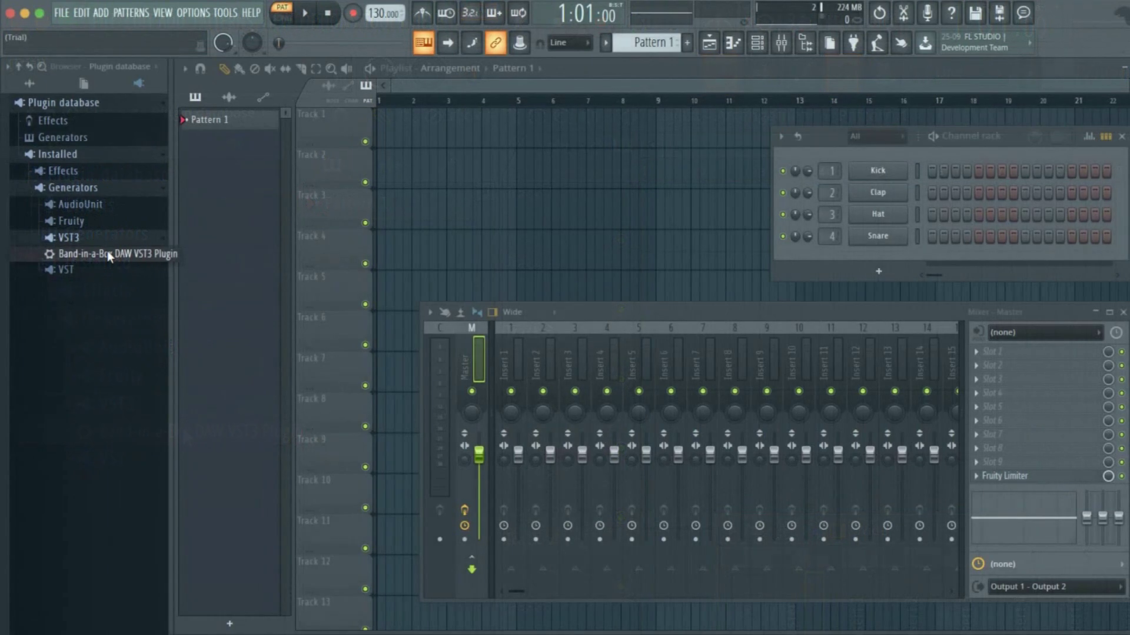
pyautogui.click(107, 254)
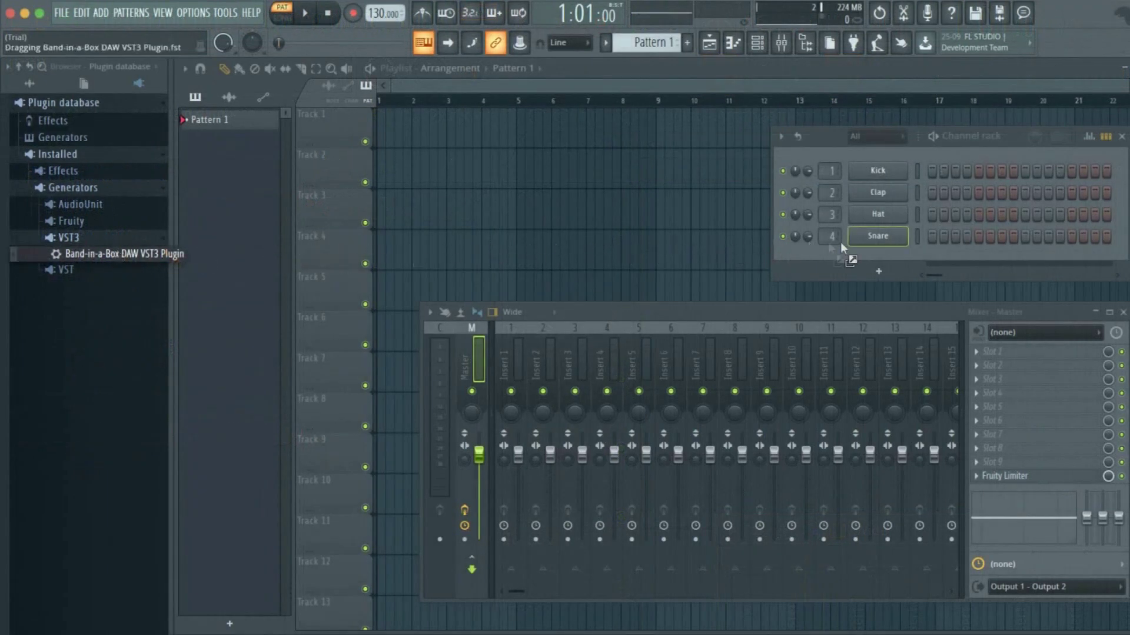
pyautogui.moveTo(884, 249); pyautogui.dragTo(885, 253)
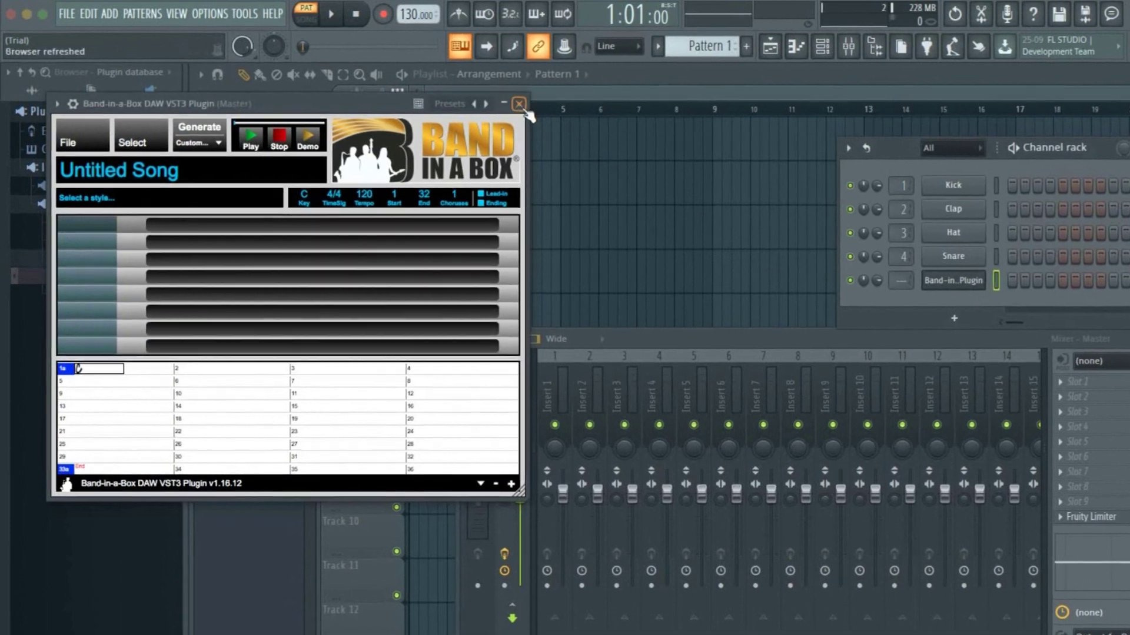
pyautogui.click(493, 99)
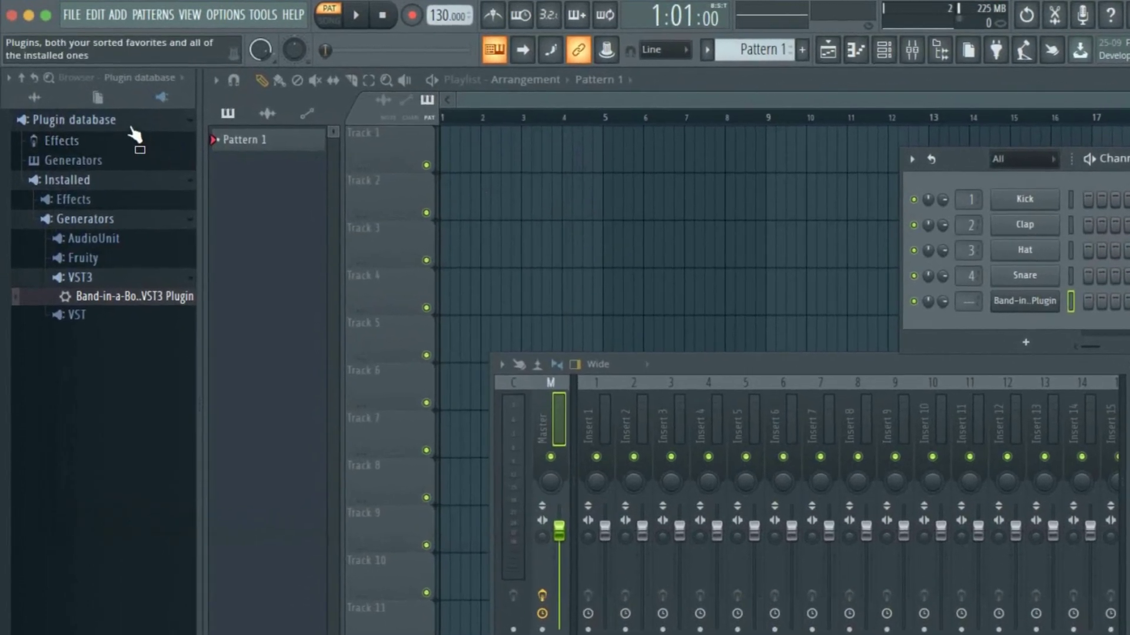
# Step: Flag the Band-in-a-Box DAW AU and VST3 plugins as favorites in the plugin manager and close the manager
pyautogui.rightClick(123, 113)
pyautogui.click(198, 194)
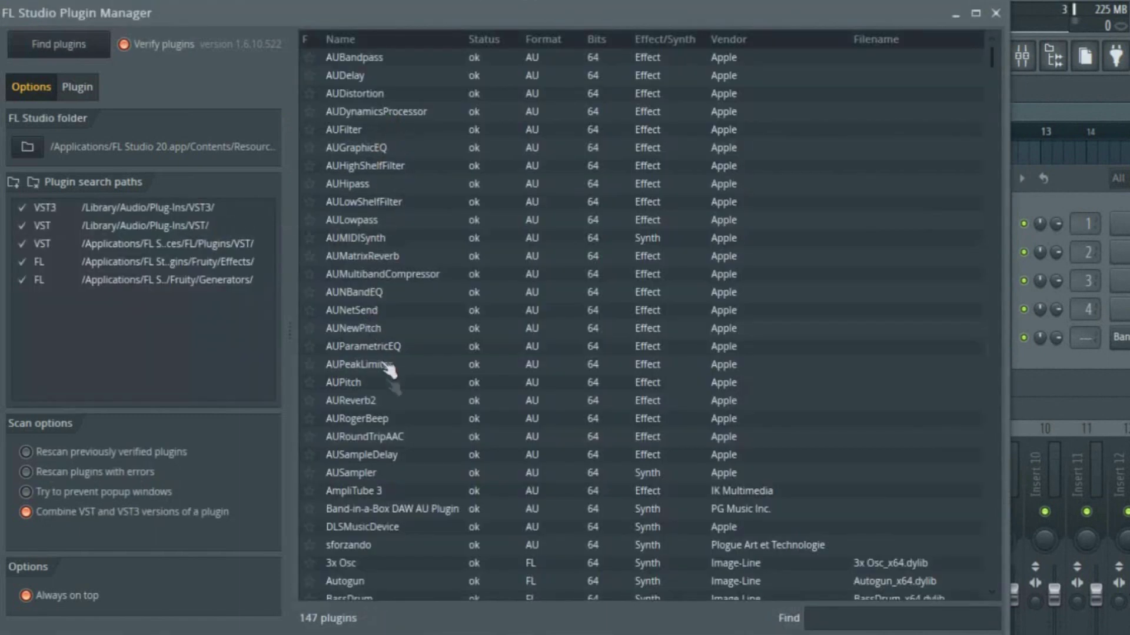
pyautogui.click(322, 510)
pyautogui.scroll(-20, 357, 481)
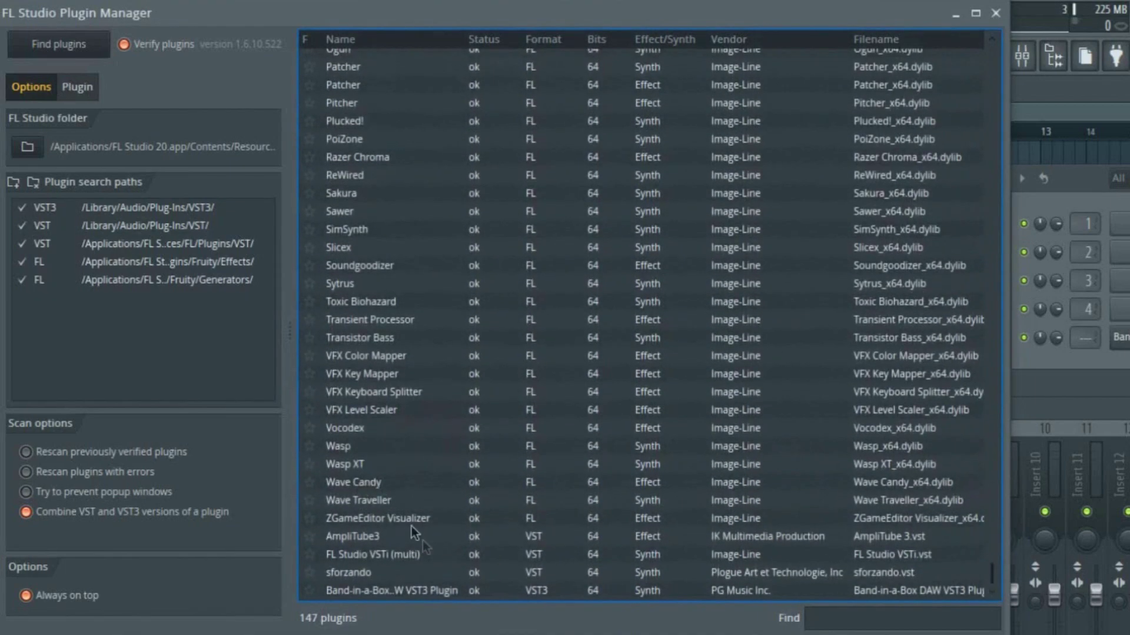
pyautogui.click(310, 592)
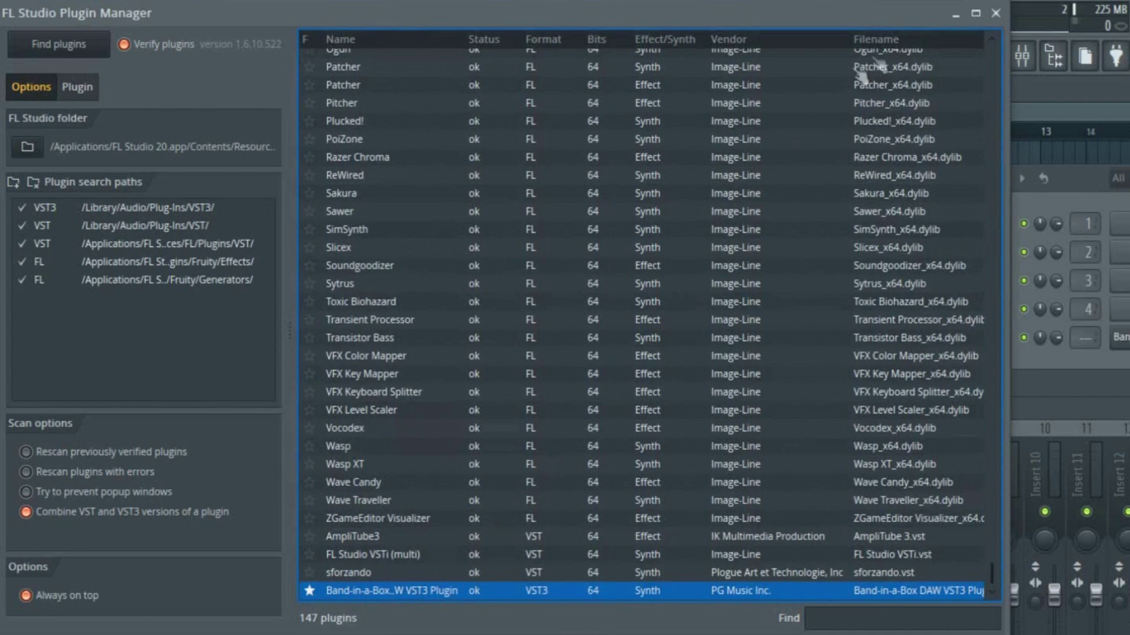
pyautogui.click(995, 15)
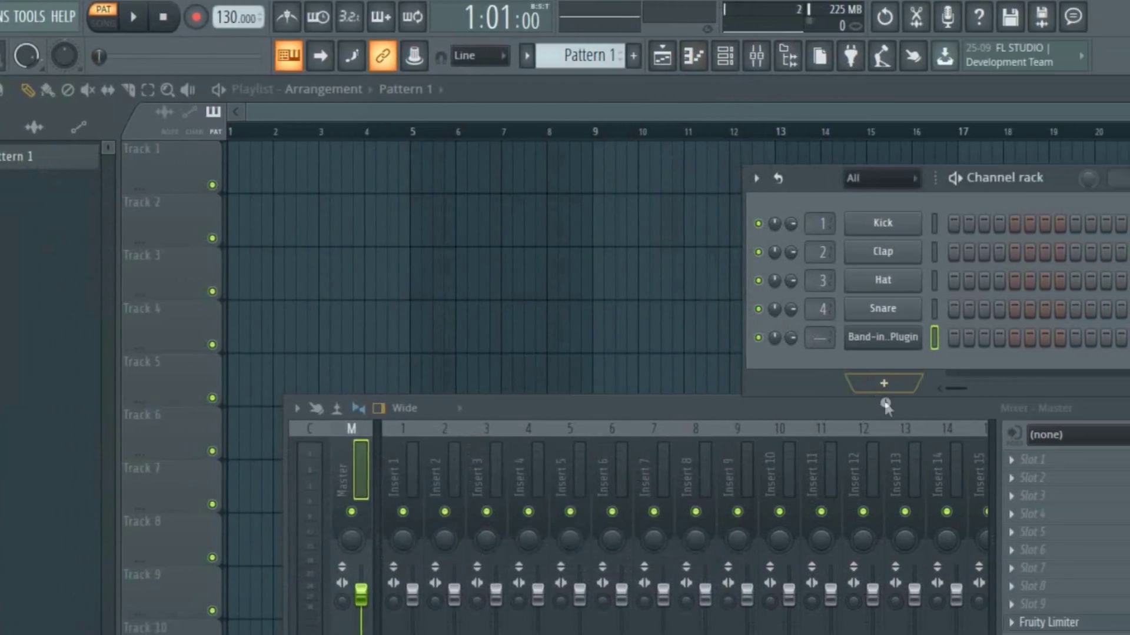
# Step: Open the Band-in-a-Box DAW VST3 Plugin from the channel rack's plugin list, and reposition and enlarge its window
pyautogui.click(769, 383)
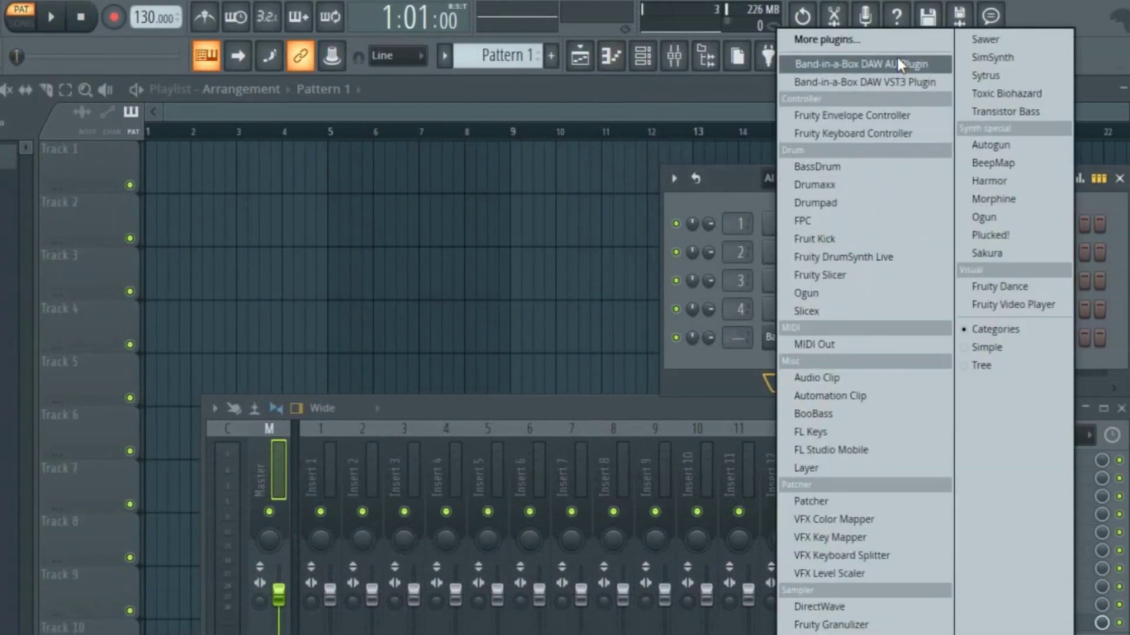
pyautogui.click(874, 74)
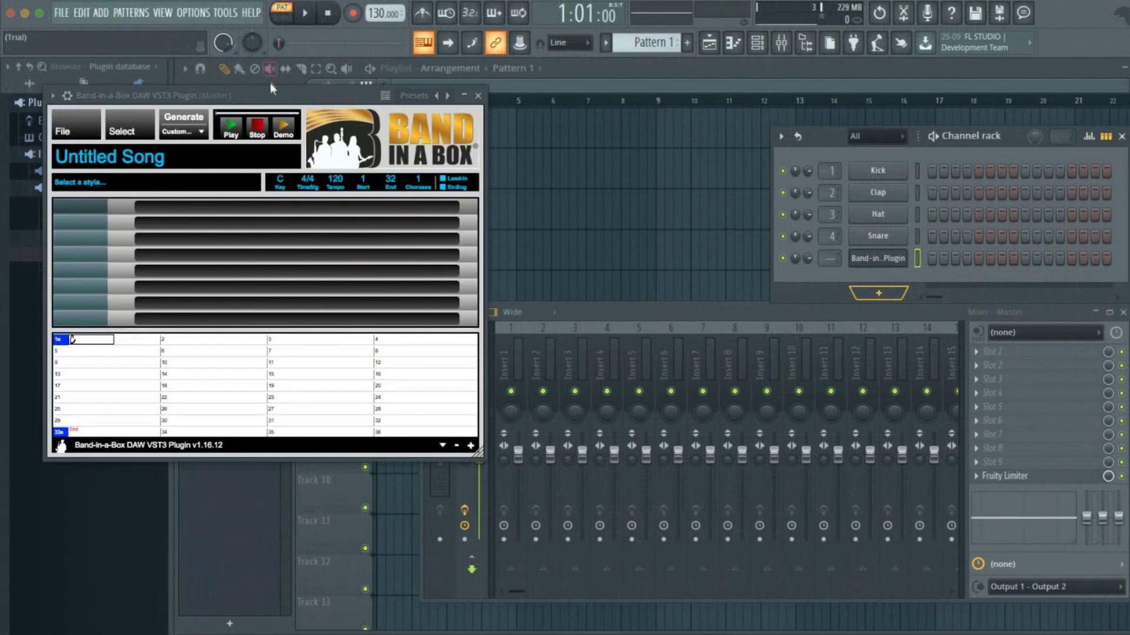
pyautogui.moveTo(267, 92); pyautogui.dragTo(365, 97)
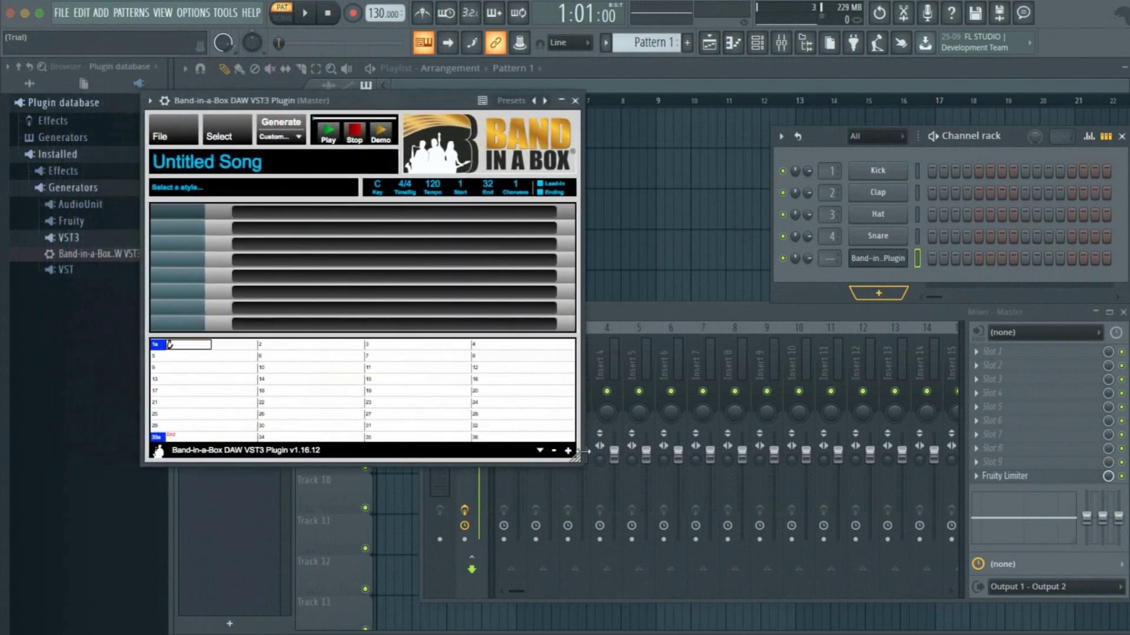
pyautogui.moveTo(580, 459); pyautogui.dragTo(801, 580)
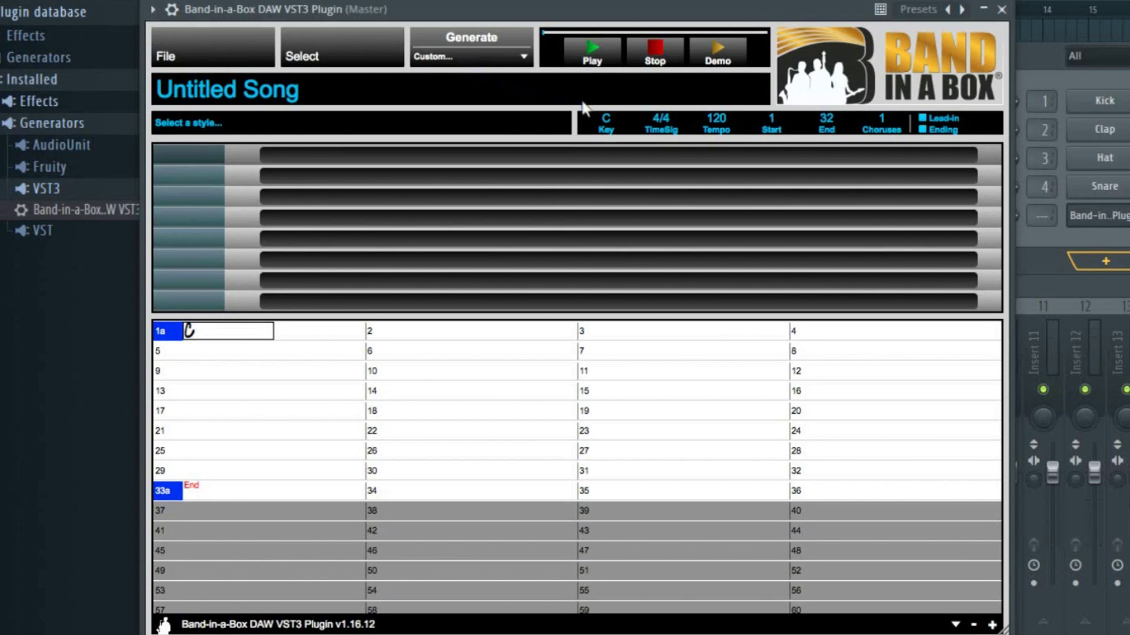
# Step: Set the song's key signature to F major and enter an F7 chord in bar 1
pyautogui.click(605, 124)
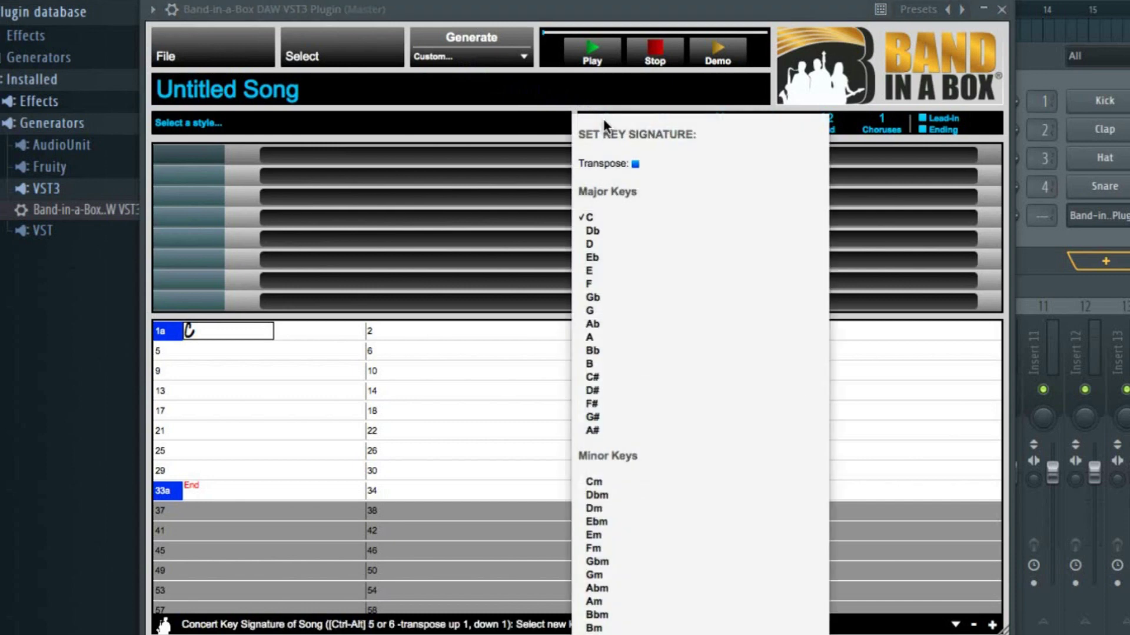
pyautogui.click(602, 283)
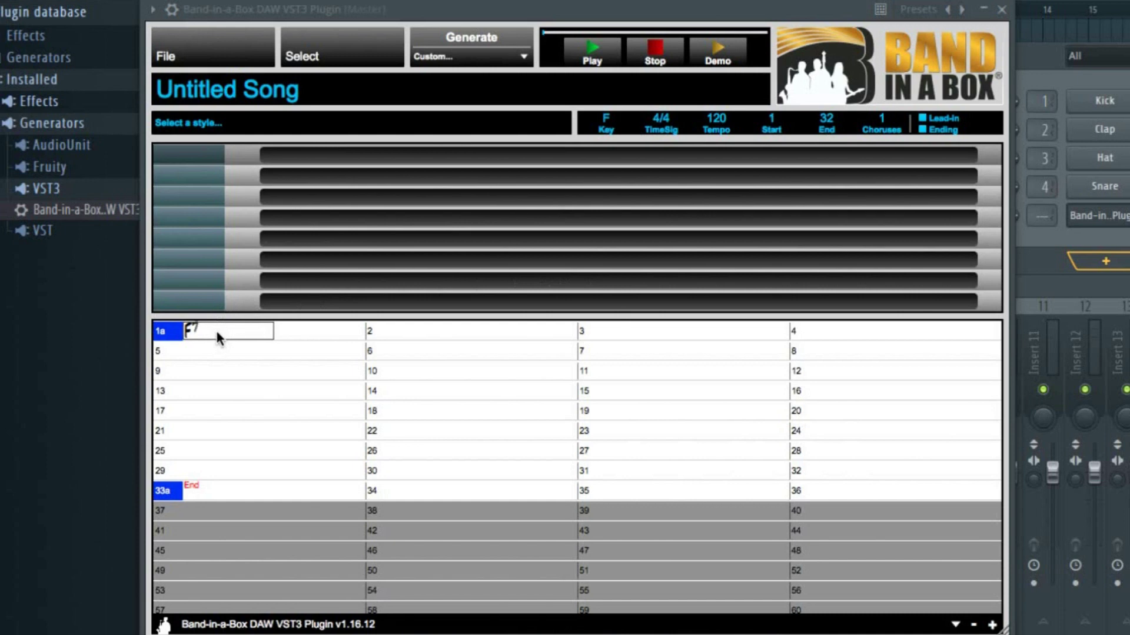
# Step: Enter an Ab7sus chord at the start of bar 5 of the chord sheet
pyautogui.press('Right')
pyautogui.press('Right')
pyautogui.press('Right')
pyautogui.press('Right')
pyautogui.press('Right')
pyautogui.press('Right')
pyautogui.press('Right')
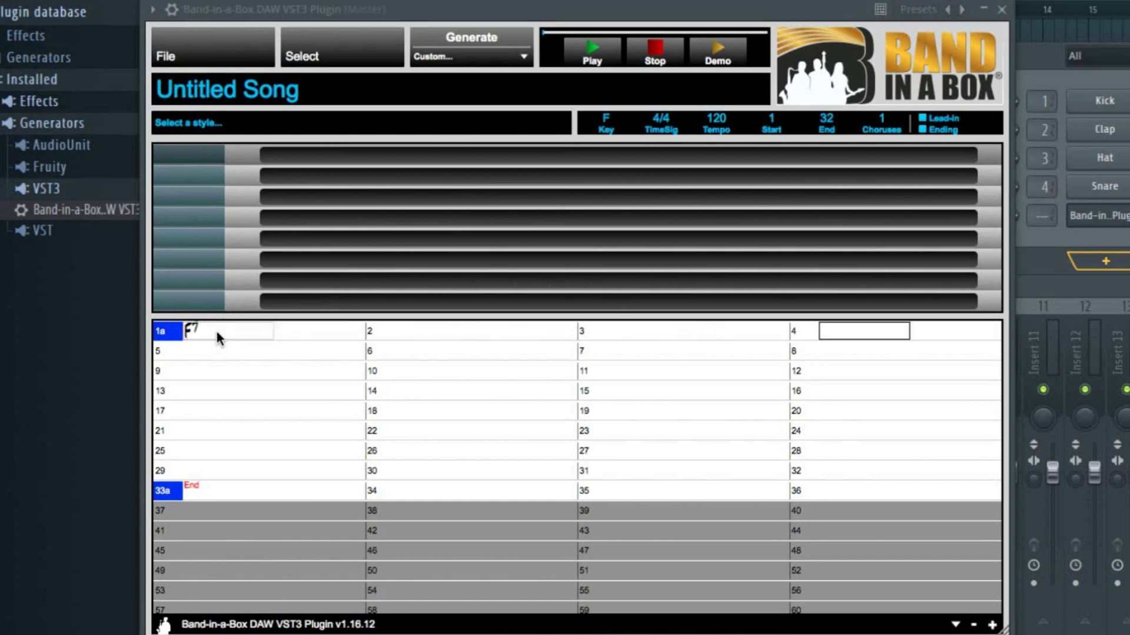
pyautogui.press('Right')
pyautogui.write('Ab7')
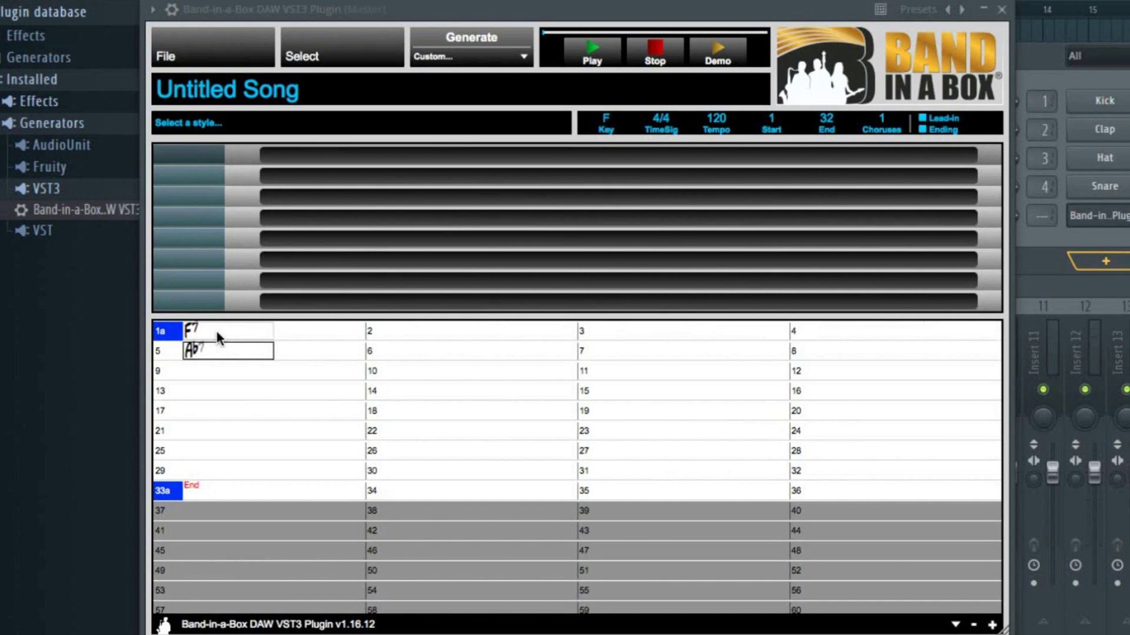
pyautogui.write('sus')
# Step: Enter a Bb7 chord at the start of bar 7 of the chord sheet
pyautogui.press('Right')
pyautogui.press('Right')
pyautogui.press('Right')
pyautogui.press('Right')
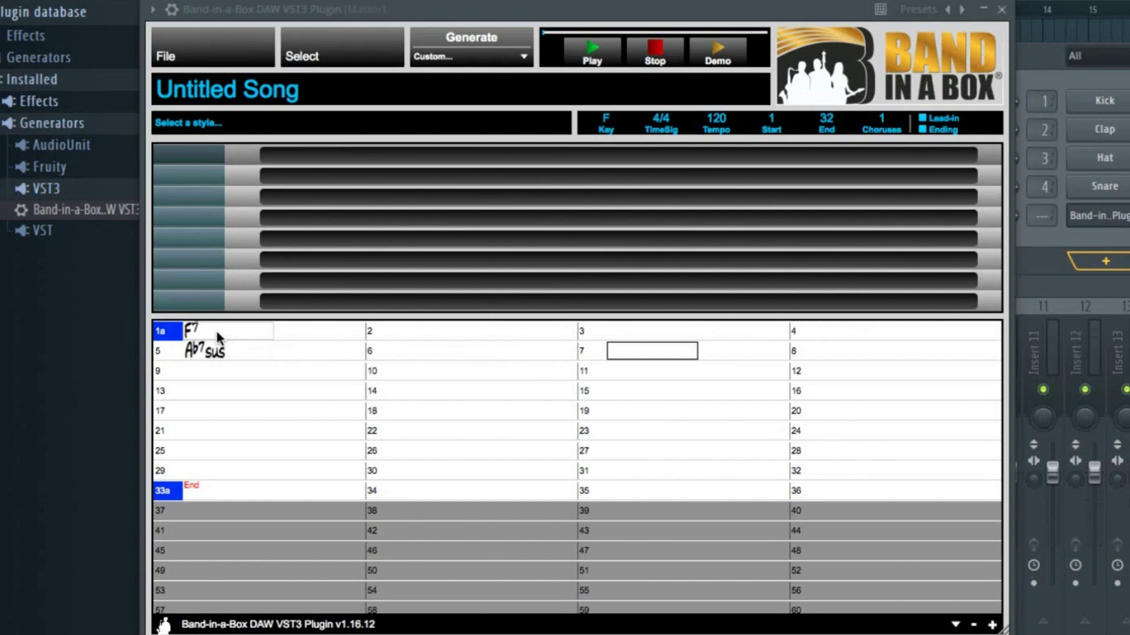
pyautogui.write('Bb7')
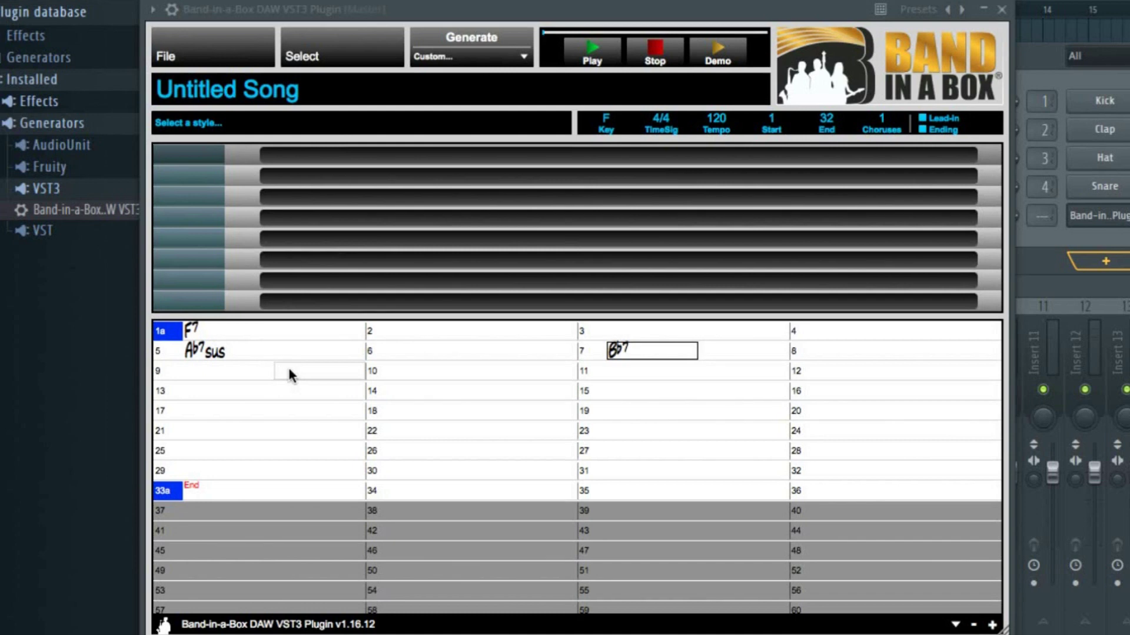
# Step: View the plugin wrapper's settings page and its levels and arpeggiator page, and return to the chord sheet
pyautogui.click(483, 9)
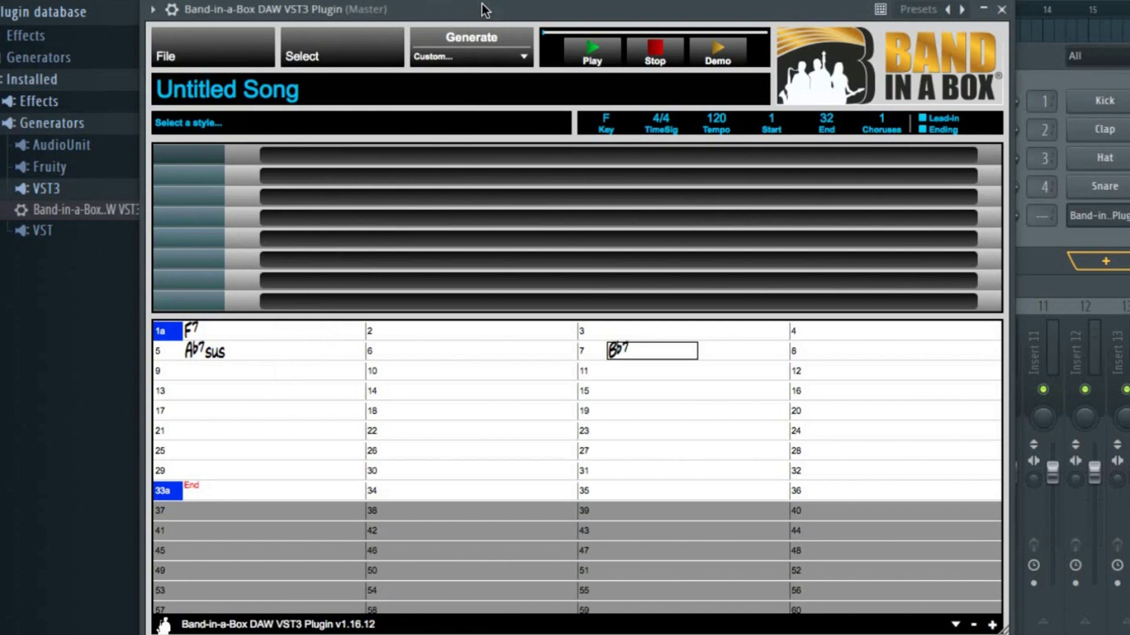
pyautogui.doubleClick(483, 5)
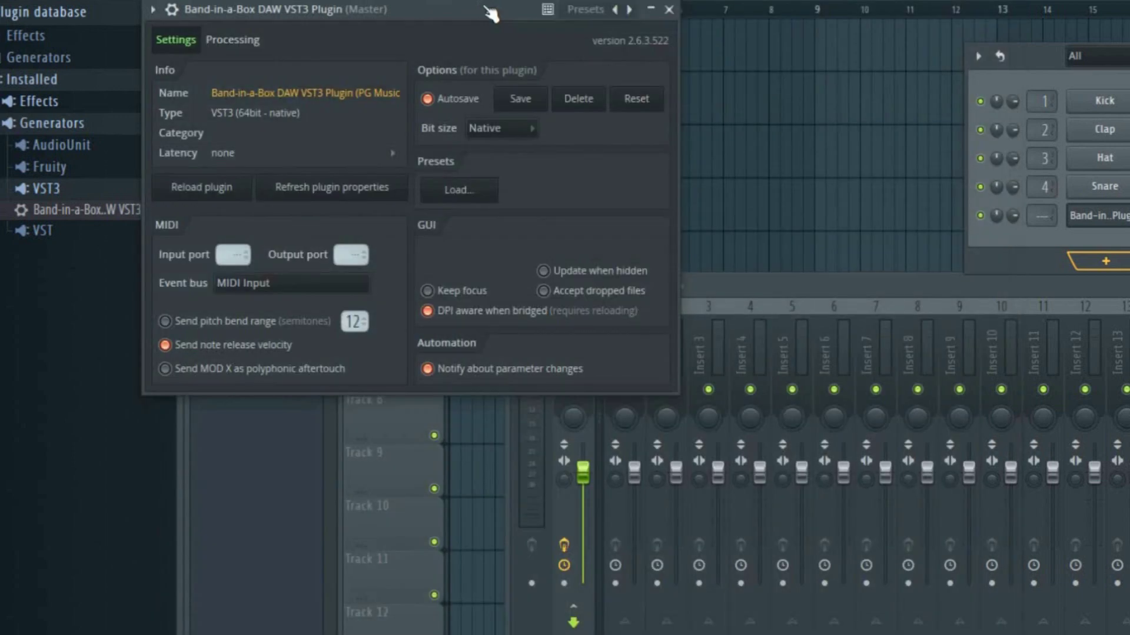
pyautogui.doubleClick(489, 11)
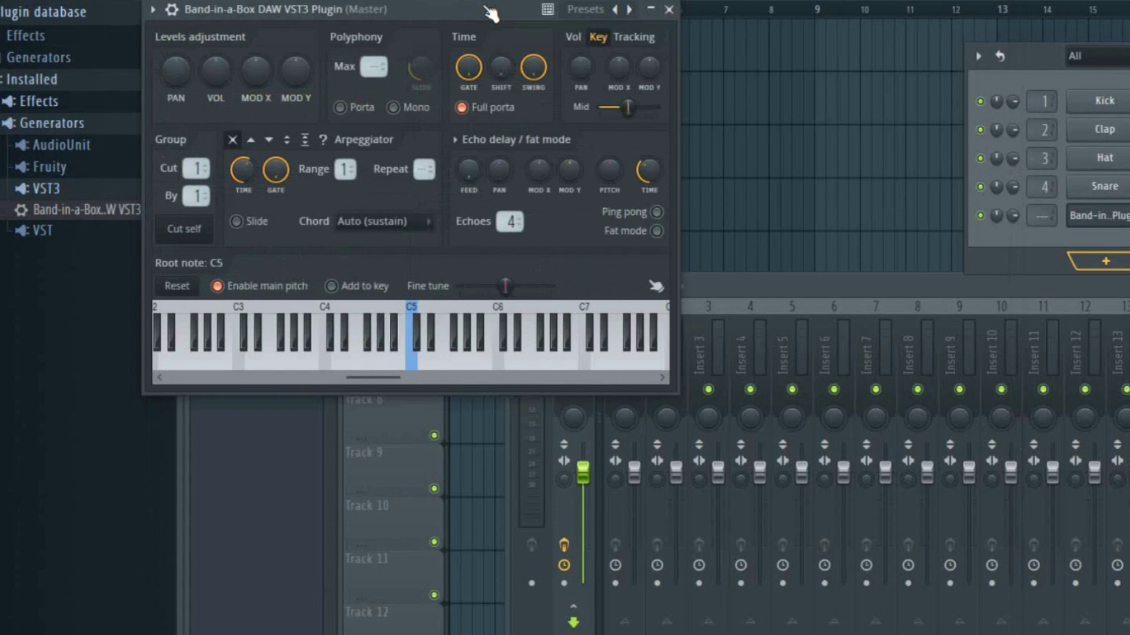
pyautogui.doubleClick(489, 12)
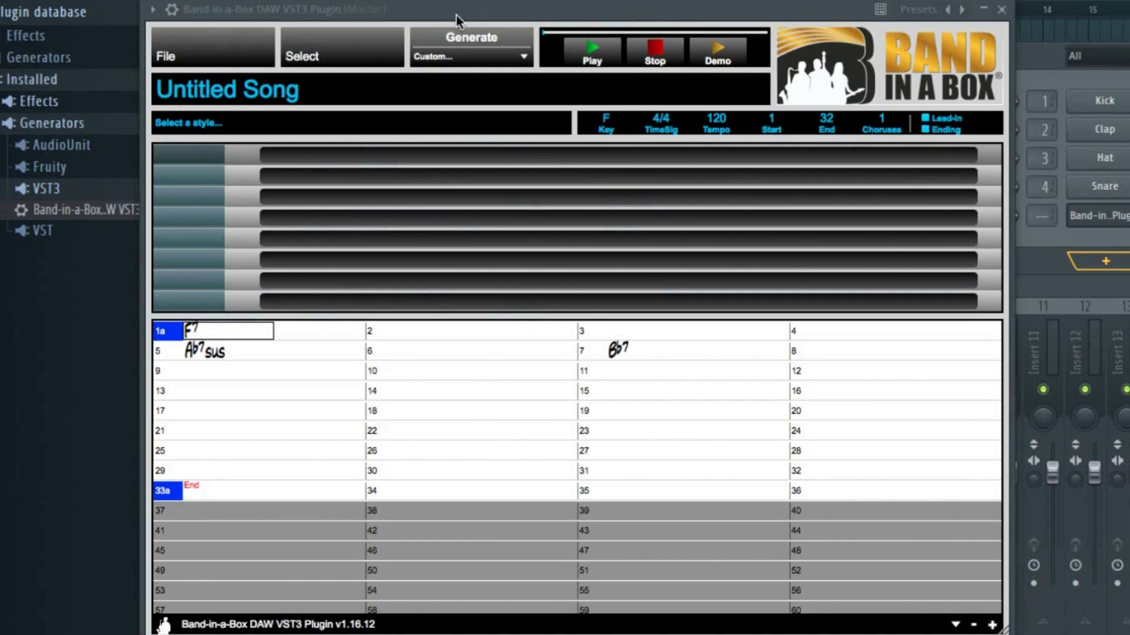
# Step: Copy the first eight bars of chords to bar 9 onward by entering the K8 shortcut in bar 9
pyautogui.press('Down')
pyautogui.press('Down')
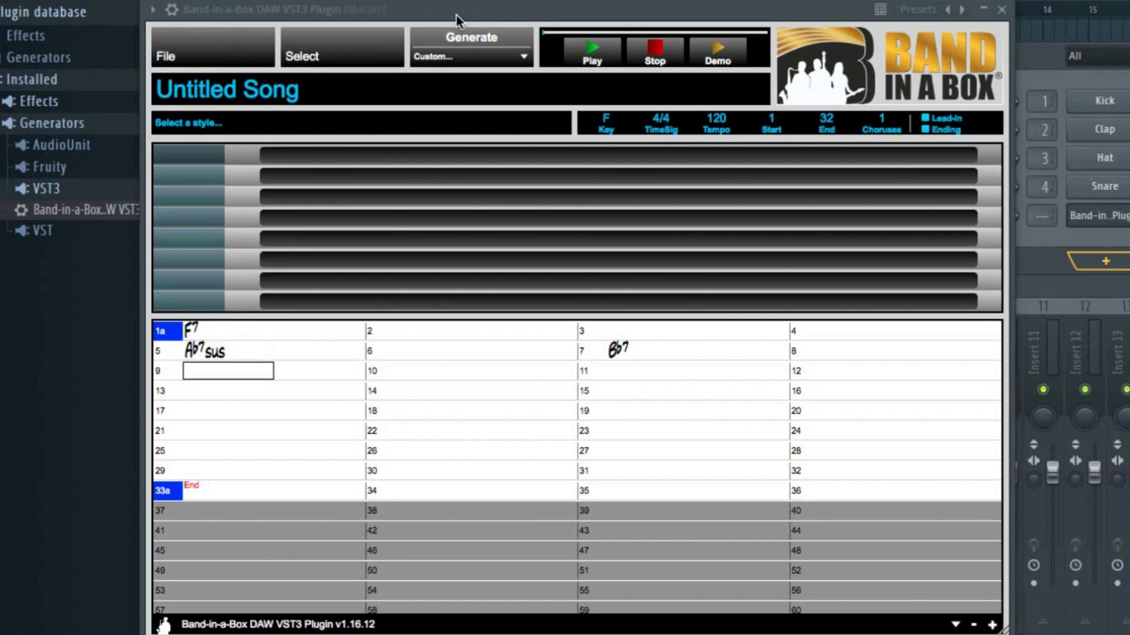
pyautogui.write('K8')
pyautogui.press('Return')
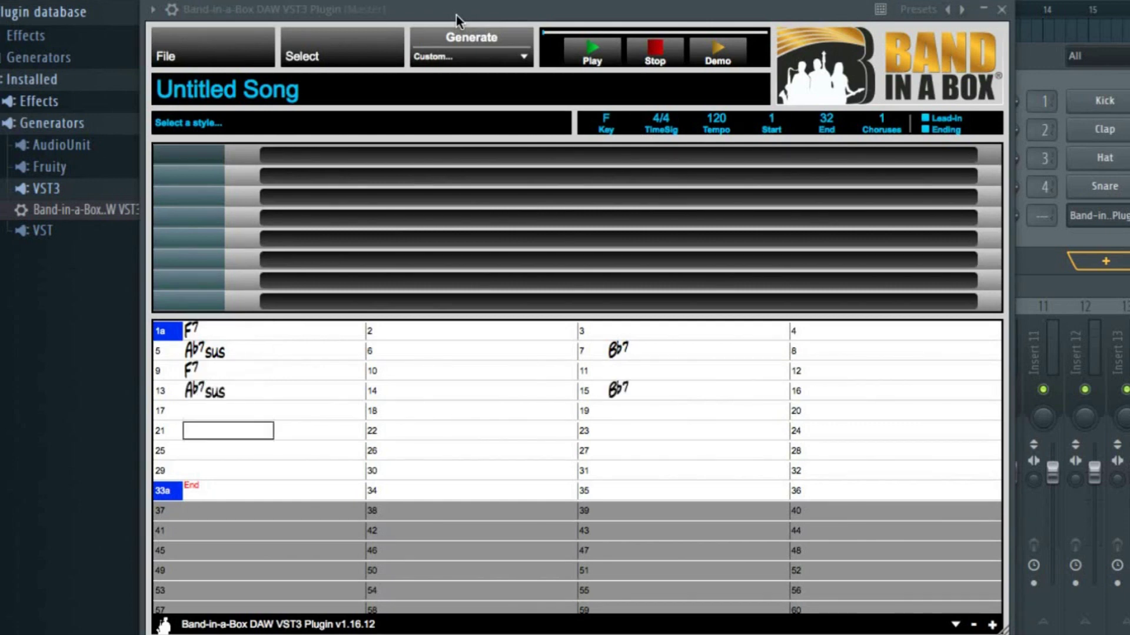
# Step: Place an A part marker at bar 9 and a B part marker at bar 17
pyautogui.click(164, 370)
pyautogui.click(165, 415)
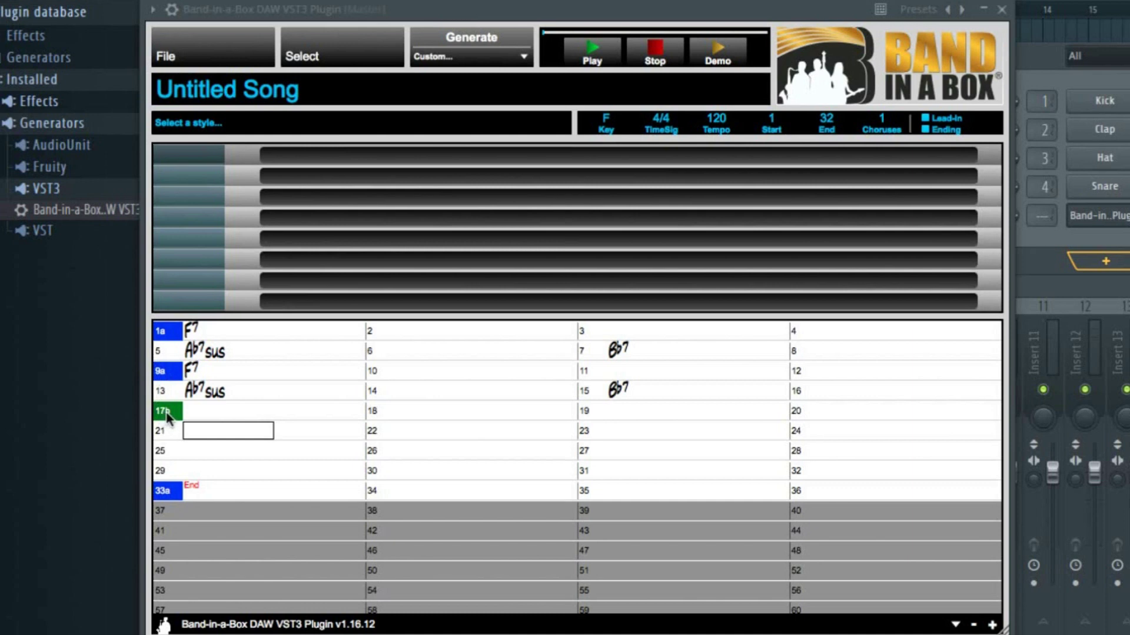
# Step: Enter a Gm chord at the start of bar 17 and a Cm chord at the start of bar 19
pyautogui.click(201, 414)
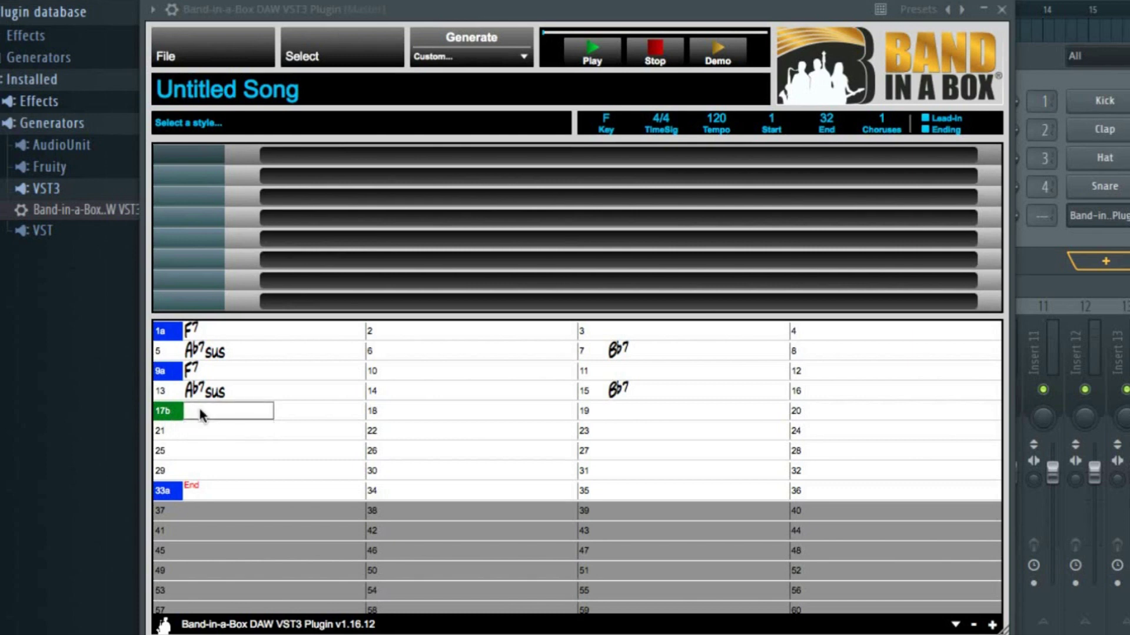
pyautogui.write('Gm')
pyautogui.press('Right')
pyautogui.press('Right')
pyautogui.press('Right')
pyautogui.press('Right')
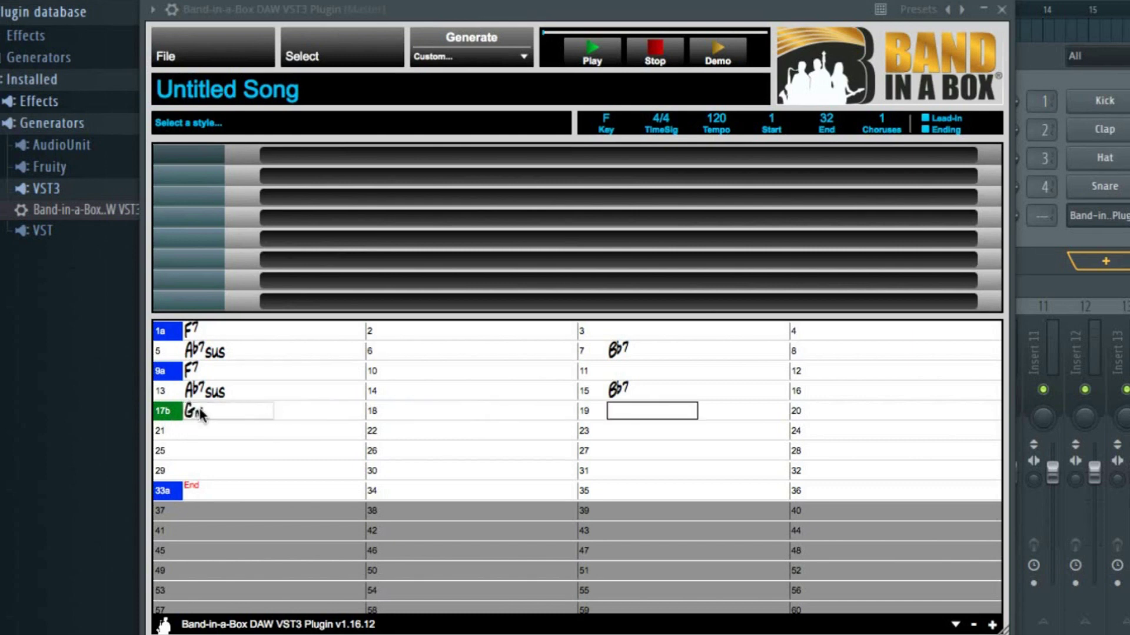
pyautogui.write('Cm')
# Step: Enter a Gm chord at the start of bar 21 and a C7 chord at the start of bar 23
pyautogui.press('Right')
pyautogui.press('Right')
pyautogui.press('Right')
pyautogui.press('Right')
pyautogui.write('Gm')
pyautogui.press('Right')
pyautogui.press('Right')
pyautogui.press('Right')
pyautogui.press('Right')
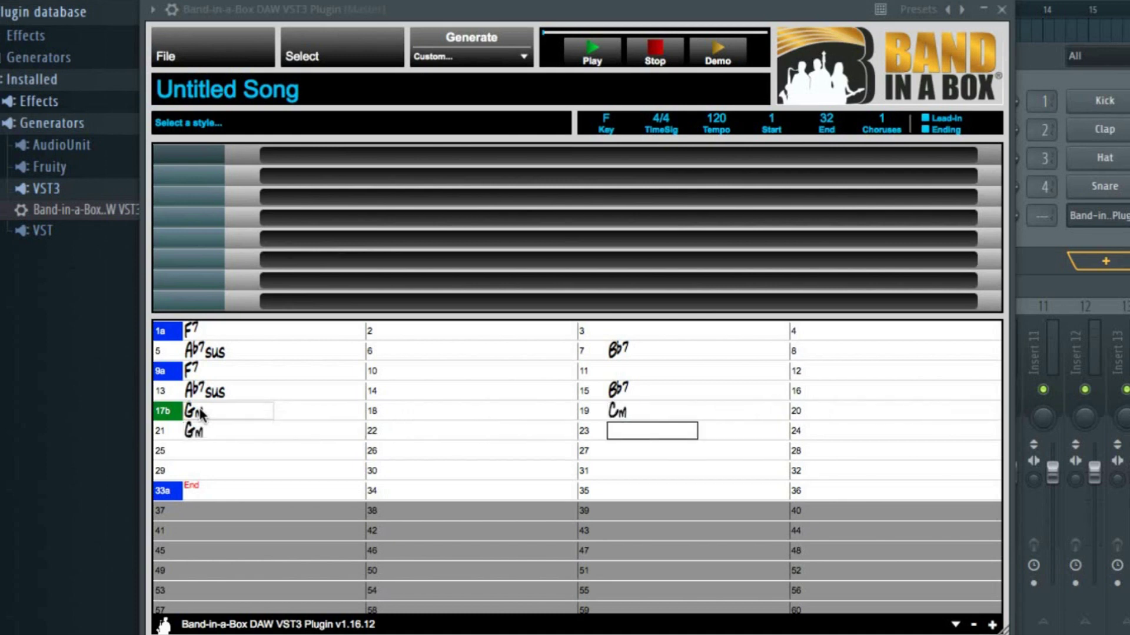
pyautogui.write('C7')
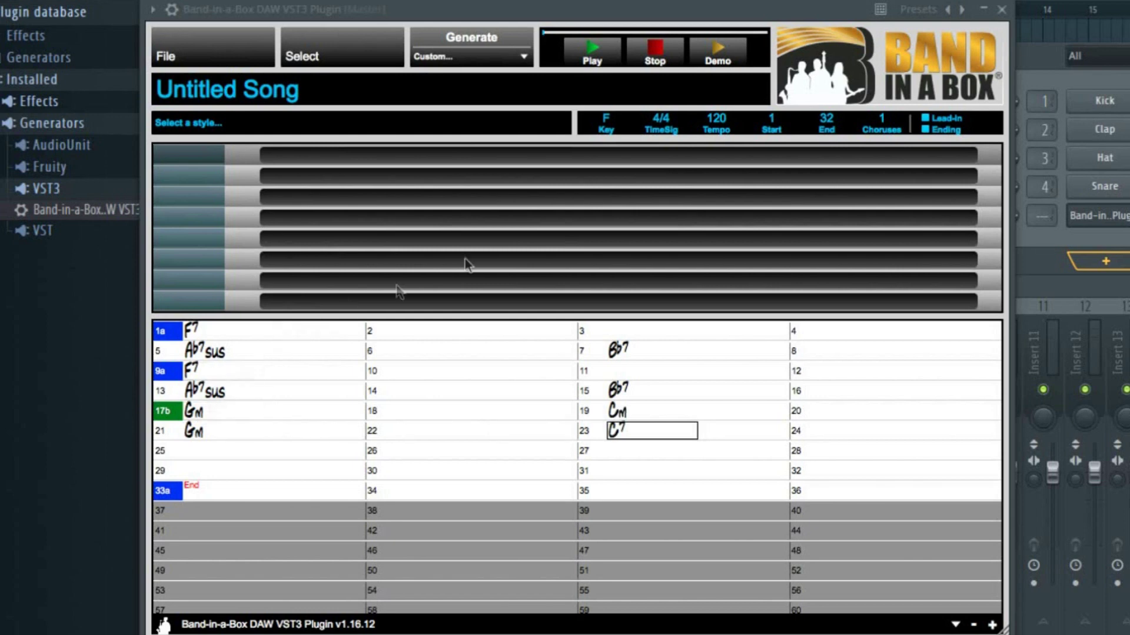
# Step: Set the chorus end to bar 24 and enter an F chord at bar 25 as the ending
pyautogui.click(827, 119)
pyautogui.write('24')
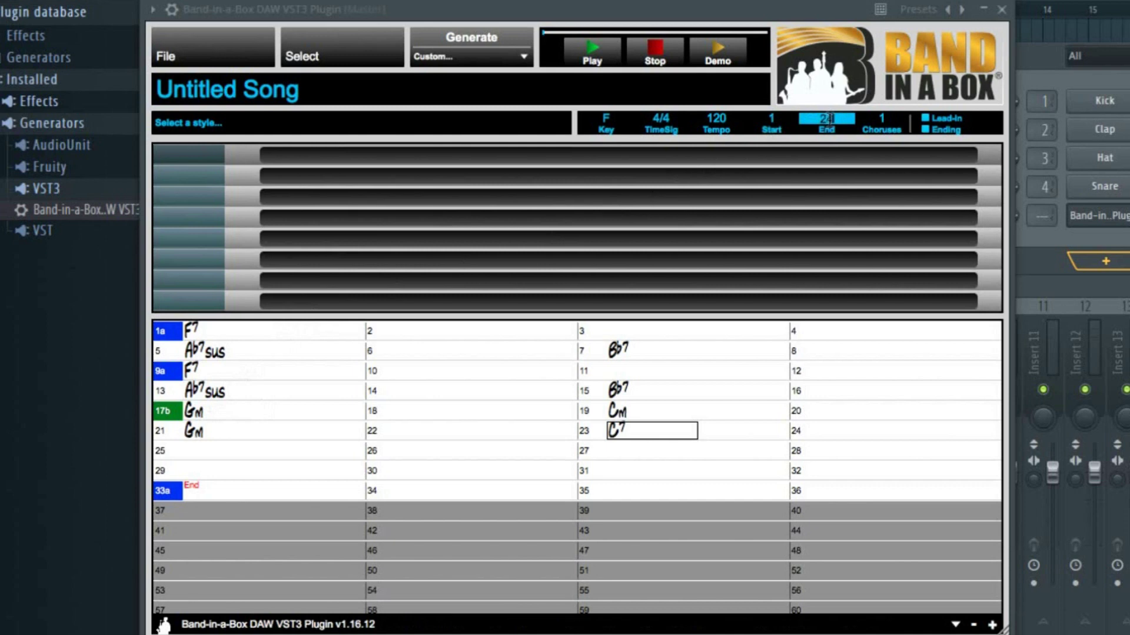
pyautogui.click(241, 453)
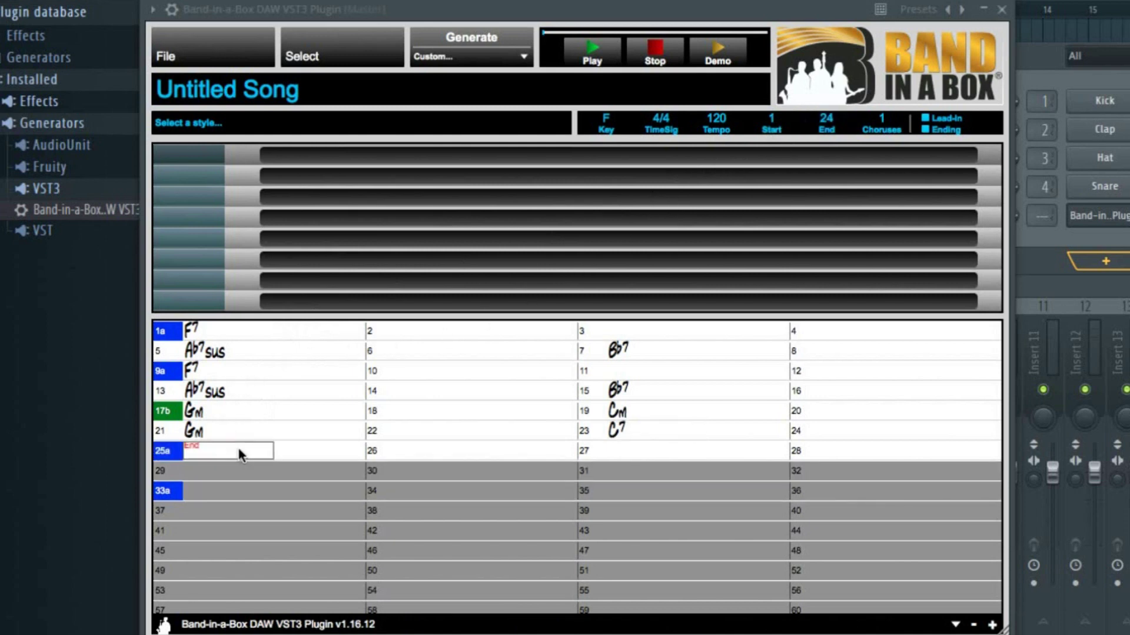
pyautogui.write('F')
# Step: Set the number of choruses to 6 and open the StylePicker
pyautogui.click(882, 124)
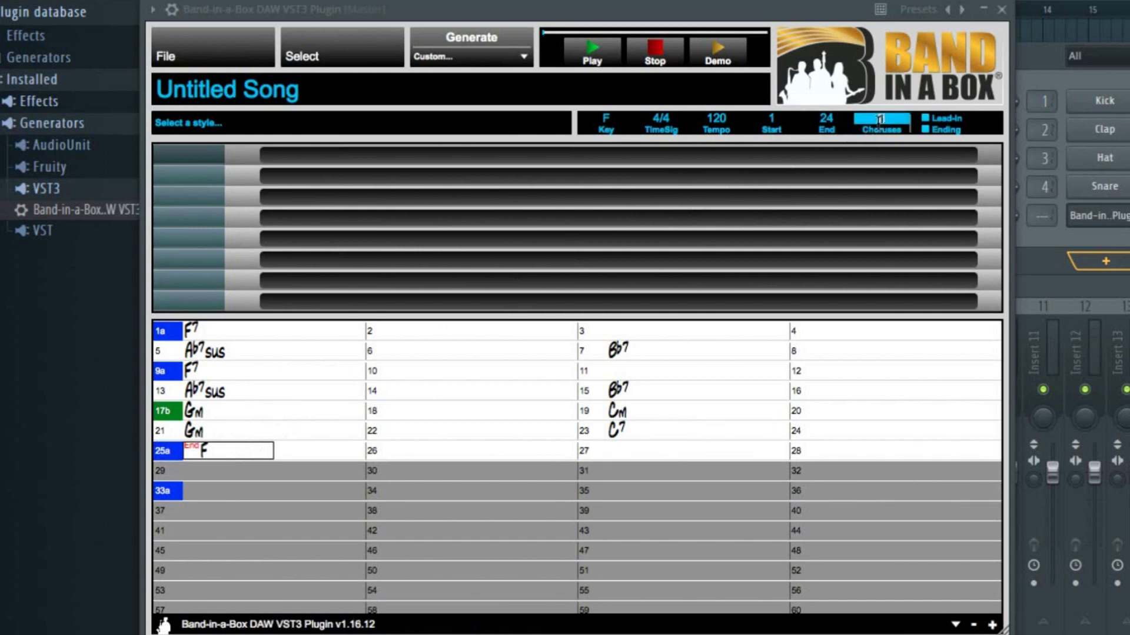
pyautogui.write('6')
pyautogui.click(323, 49)
pyautogui.click(343, 65)
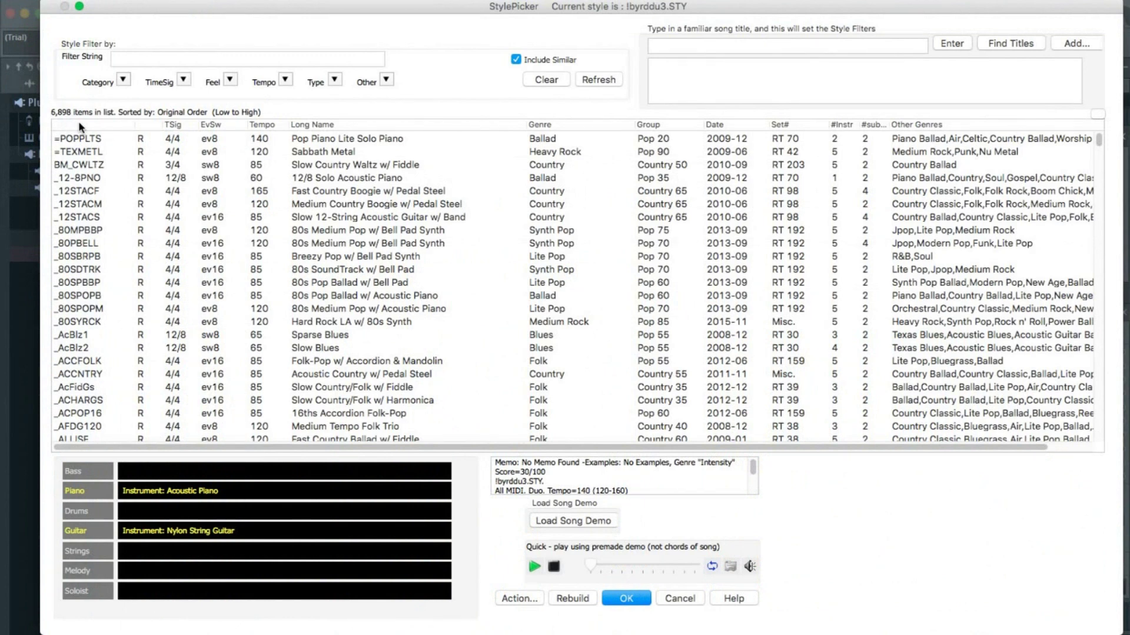
# Step: Filter the styles to Everything Jazz and audition _CROONR1, _JWLTZPW and _CBOLERO
pyautogui.click(123, 83)
pyautogui.click(183, 146)
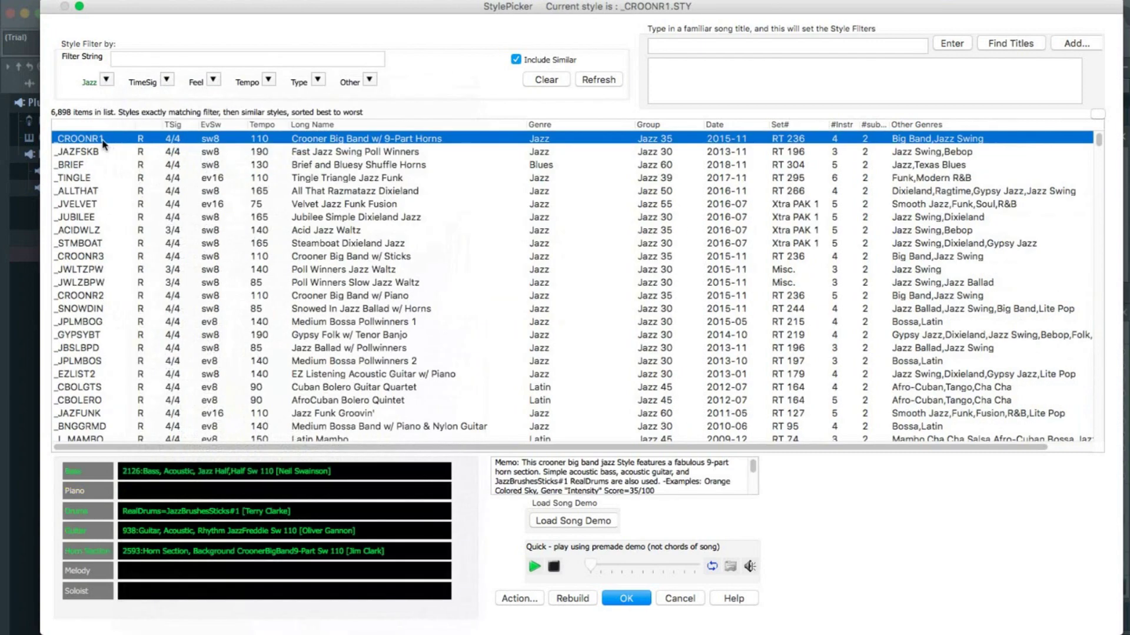
pyautogui.doubleClick(103, 141)
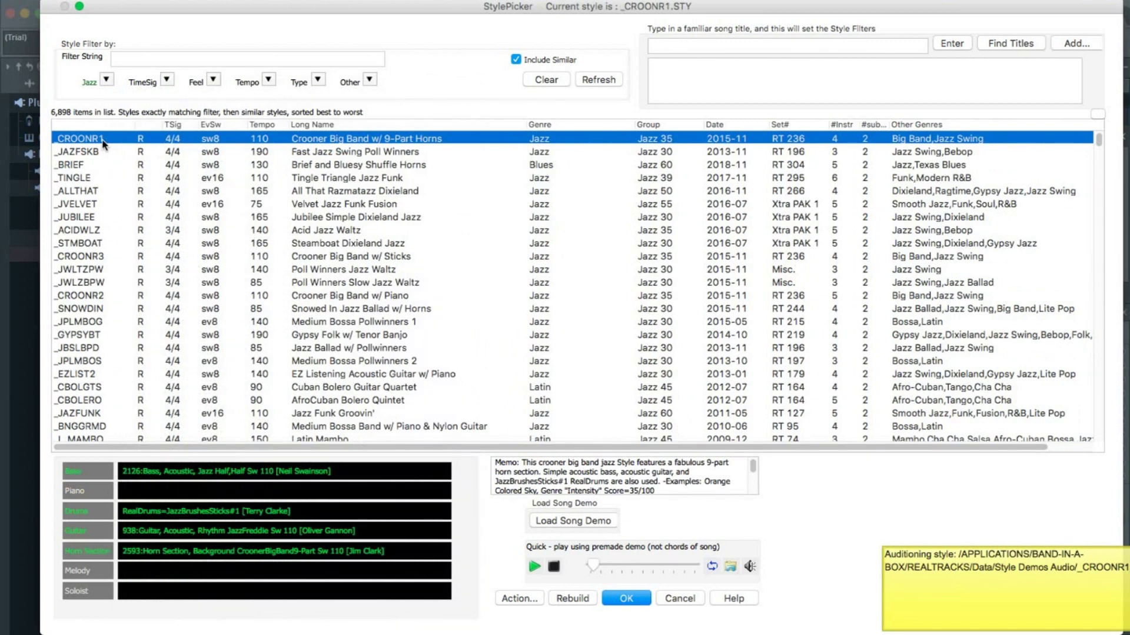
pyautogui.click(100, 270)
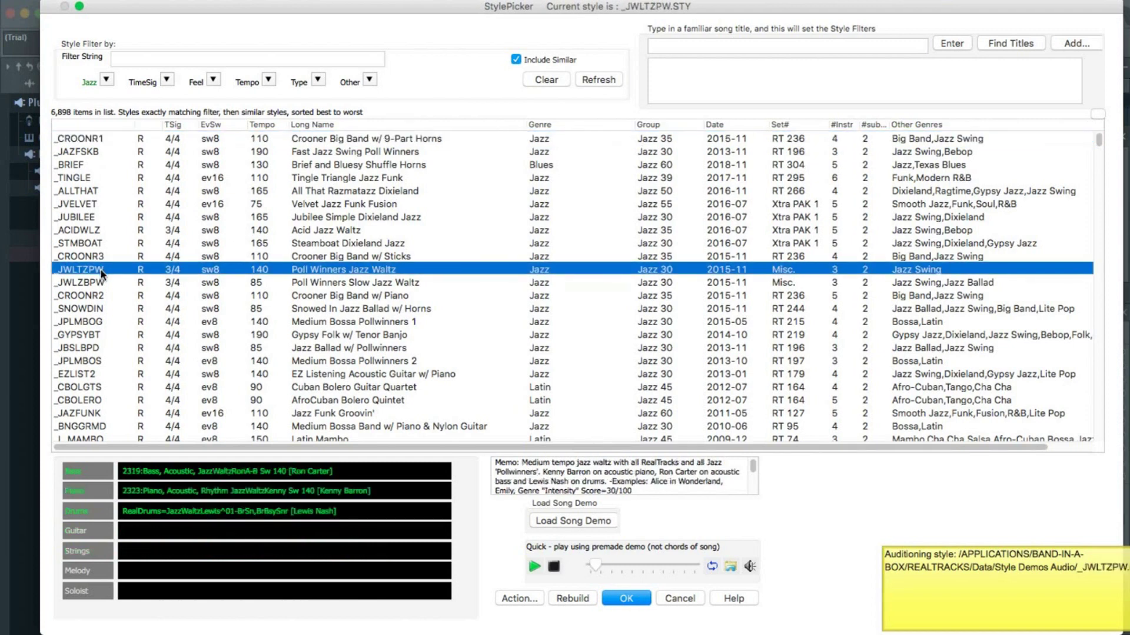
pyautogui.scroll(-5, 106, 306)
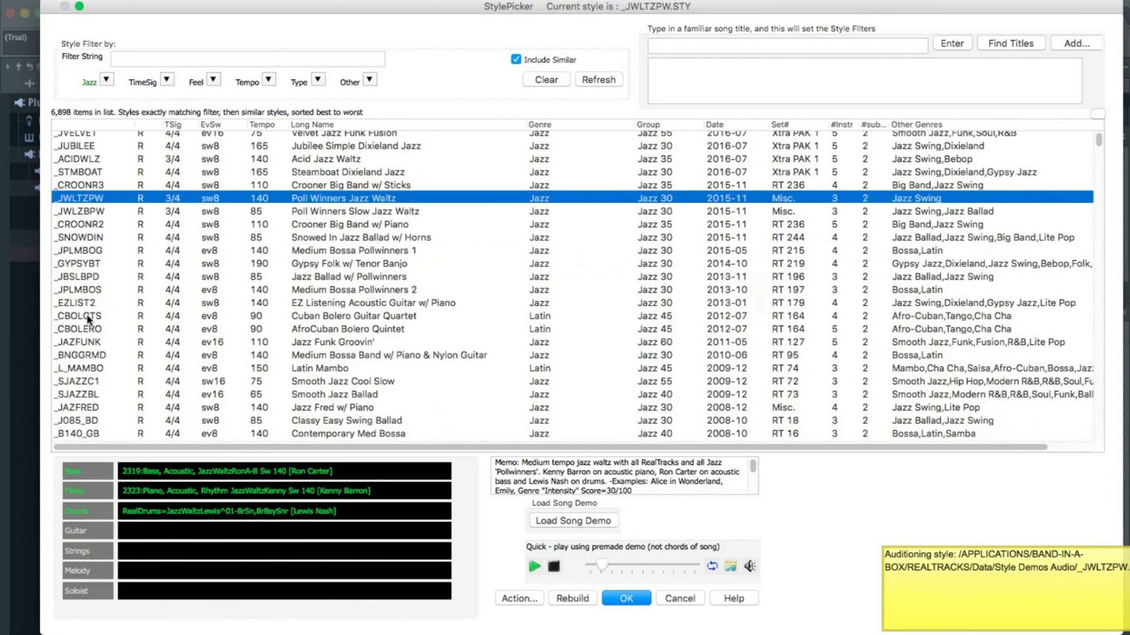
pyautogui.click(88, 329)
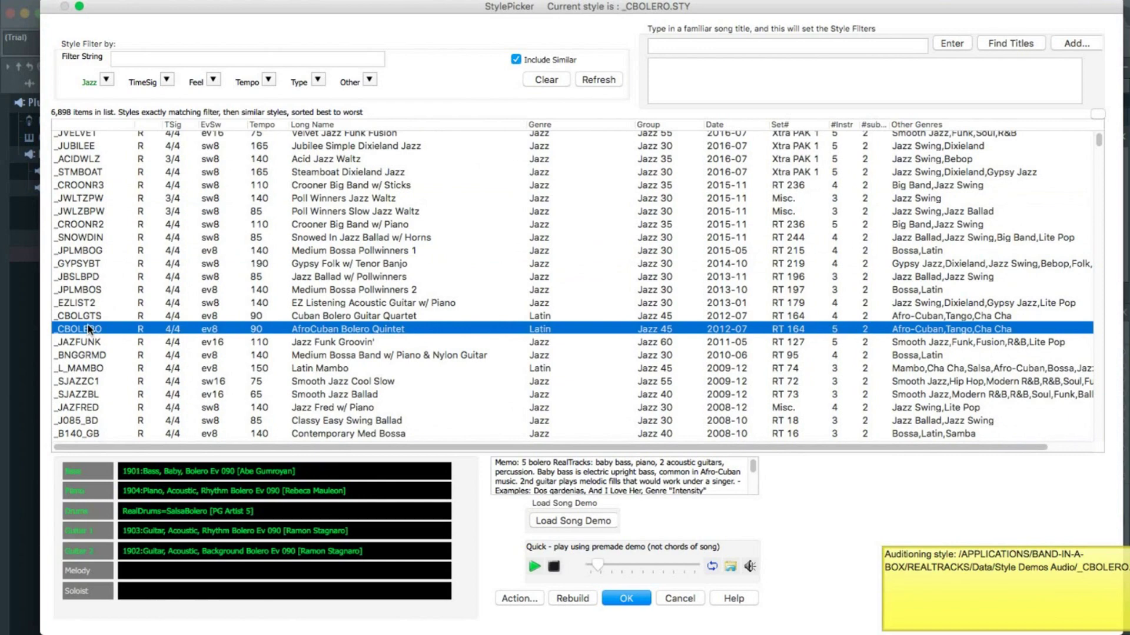
# Step: Filter the styles to Medium Rock and audition _THRASH2, _AMITY, _BIGBLUZ and _GIMLET
pyautogui.click(106, 79)
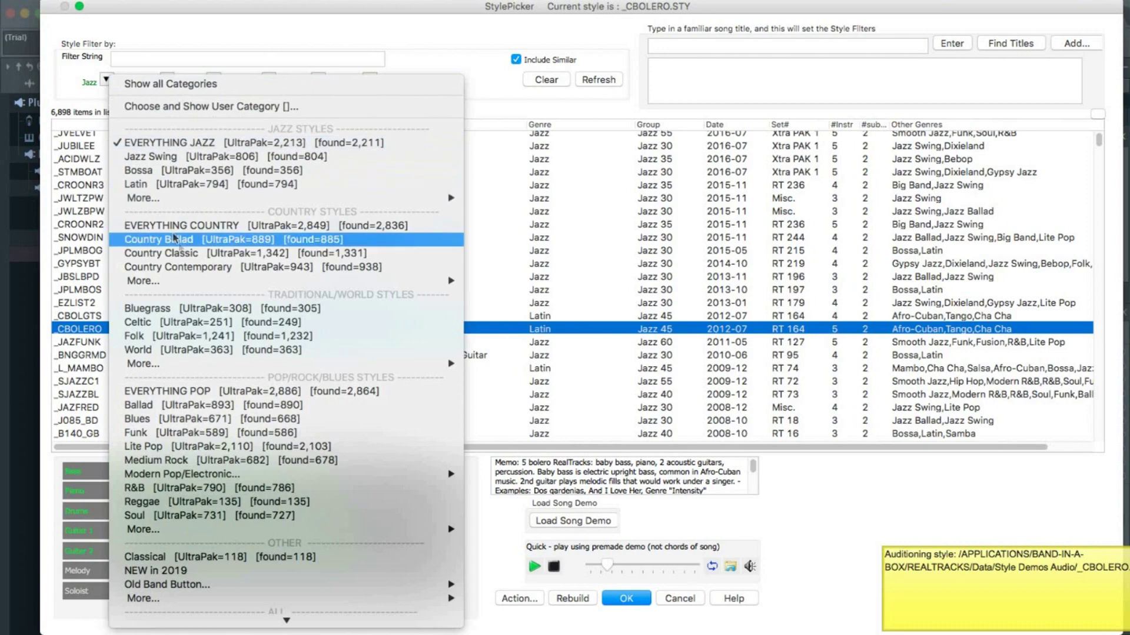
pyautogui.click(247, 460)
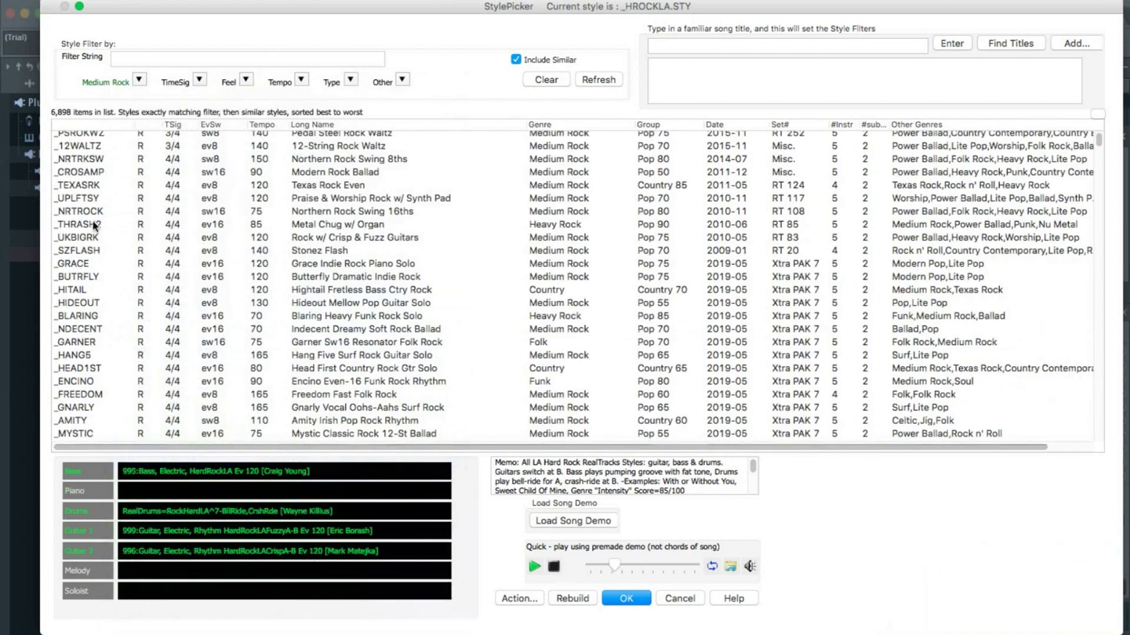
pyautogui.click(95, 225)
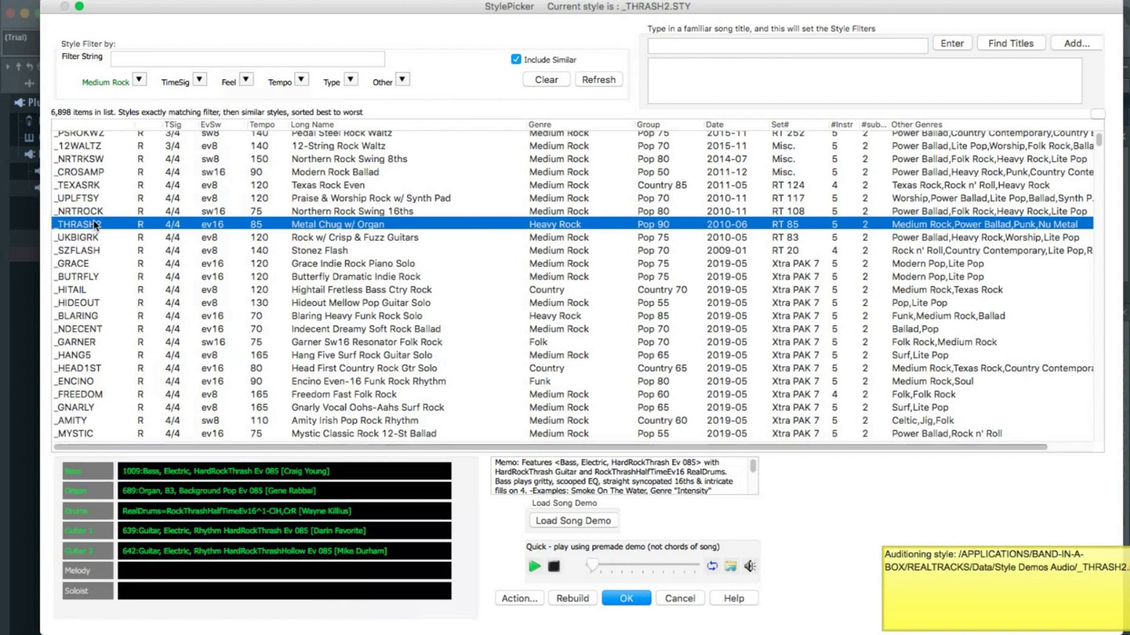
pyautogui.scroll(-2, 95, 224)
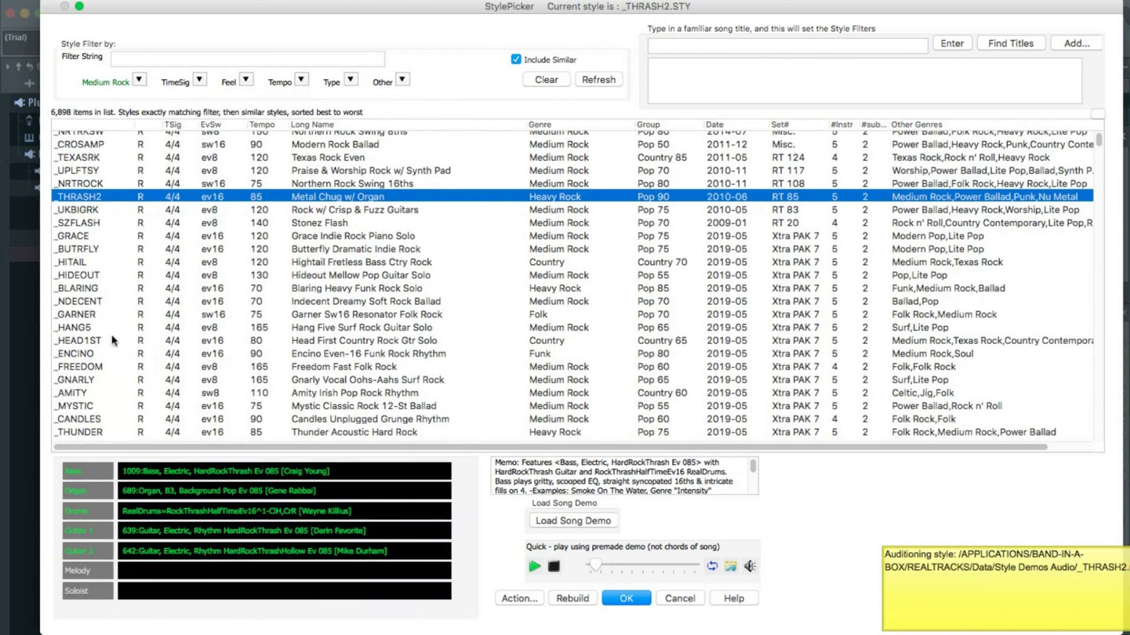
pyautogui.click(77, 393)
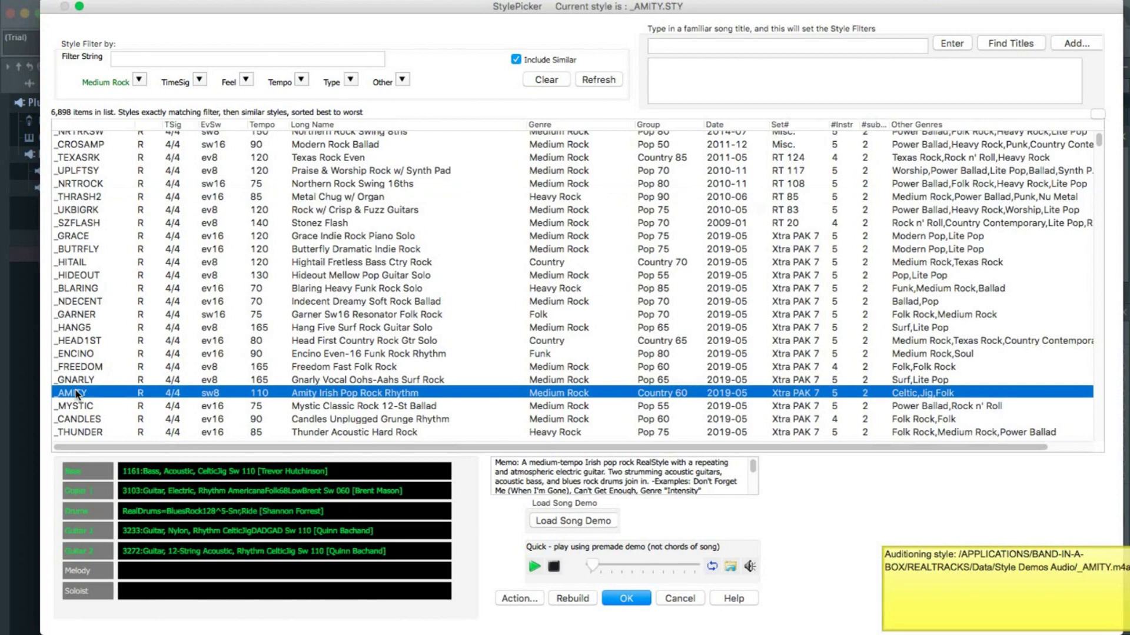
pyautogui.scroll(-10, 77, 393)
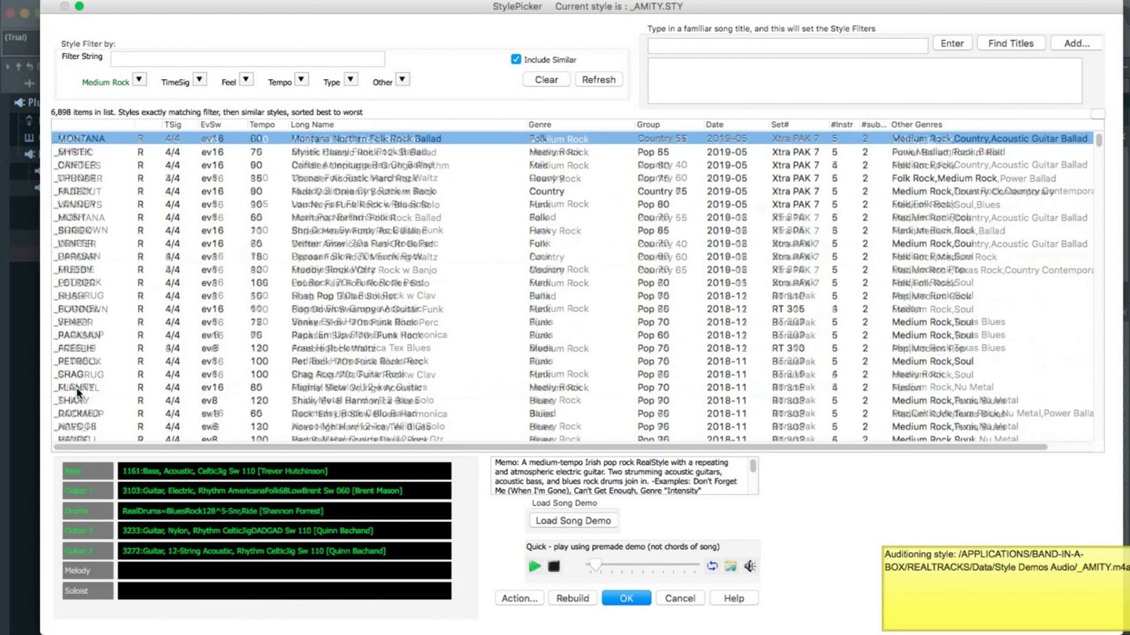
pyautogui.scroll(-2, 77, 393)
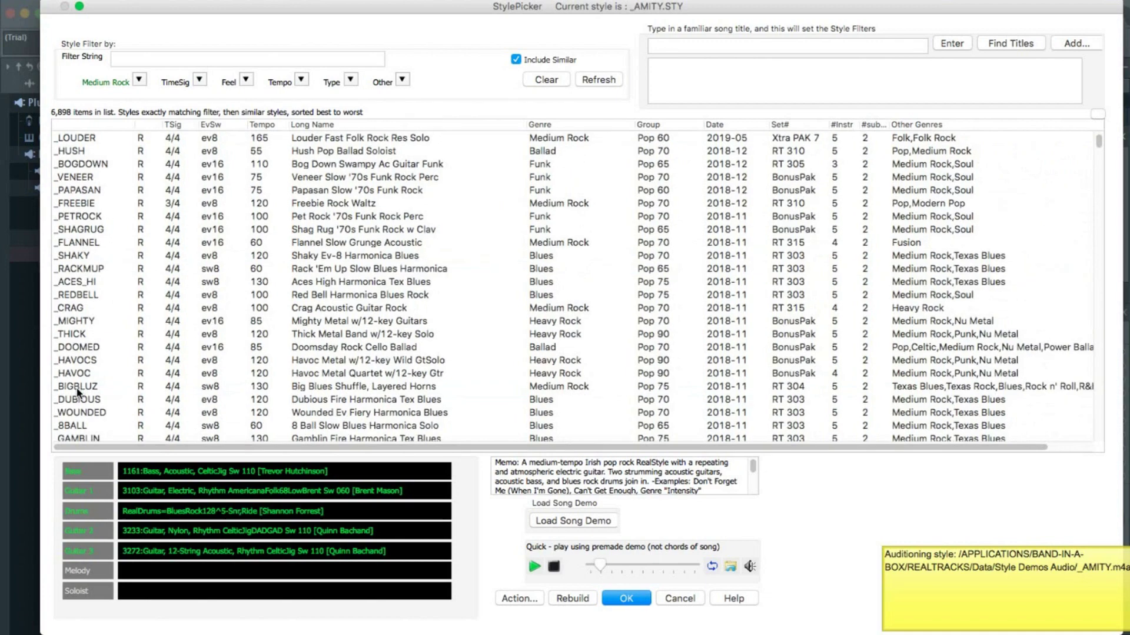
pyautogui.scroll(-1, 77, 391)
pyautogui.click(79, 380)
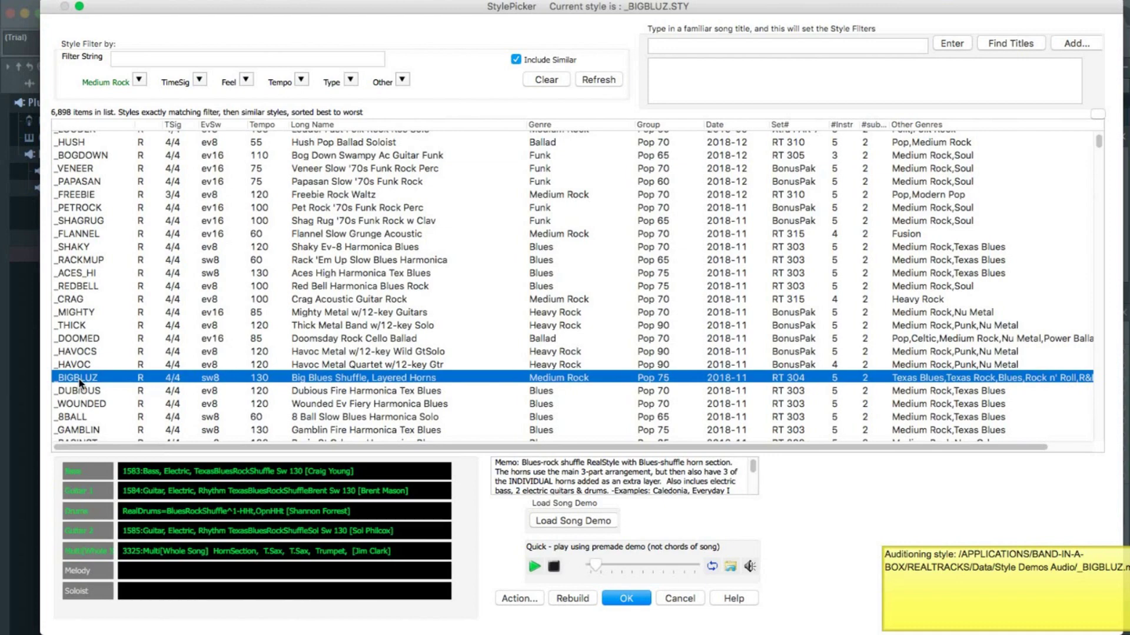
pyautogui.scroll(-10, 80, 383)
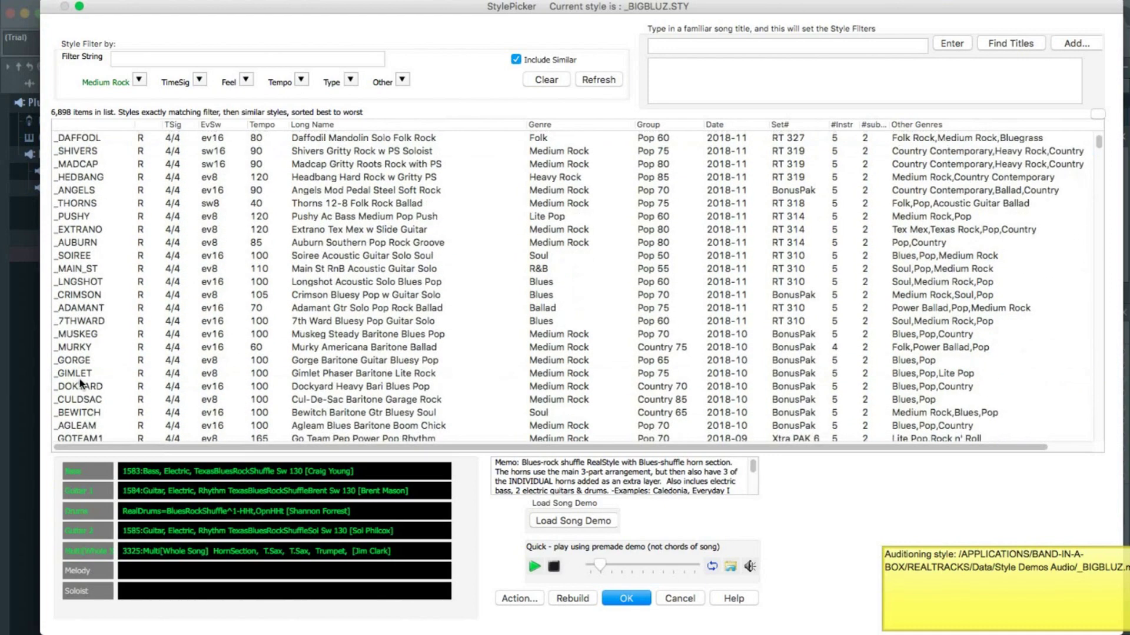
pyautogui.click(82, 377)
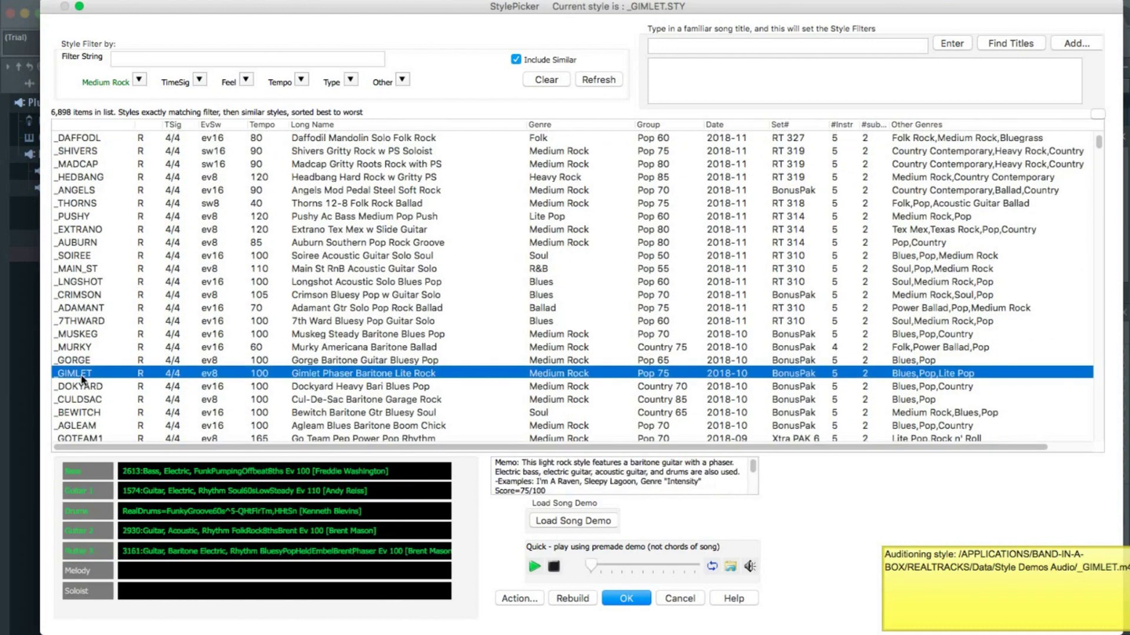
# Step: Filter the styles to Everything Country and audition _CHORING, _SODACAN and _HATCHIN
pyautogui.click(140, 80)
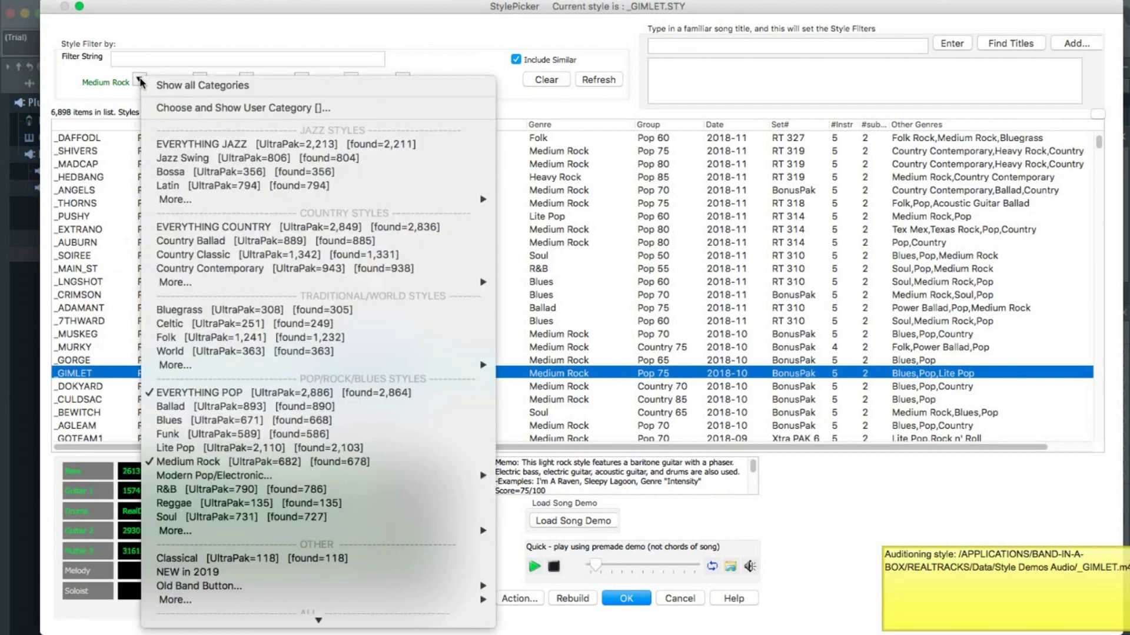
pyautogui.click(183, 227)
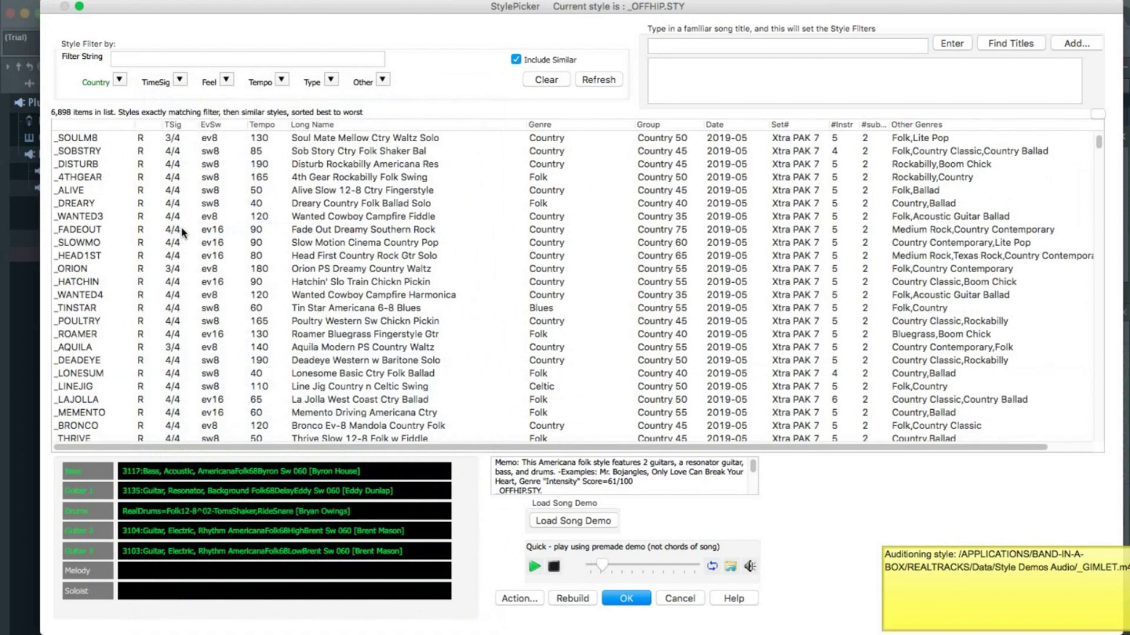
pyautogui.scroll(-5, 180, 230)
pyautogui.scroll(5, 175, 226)
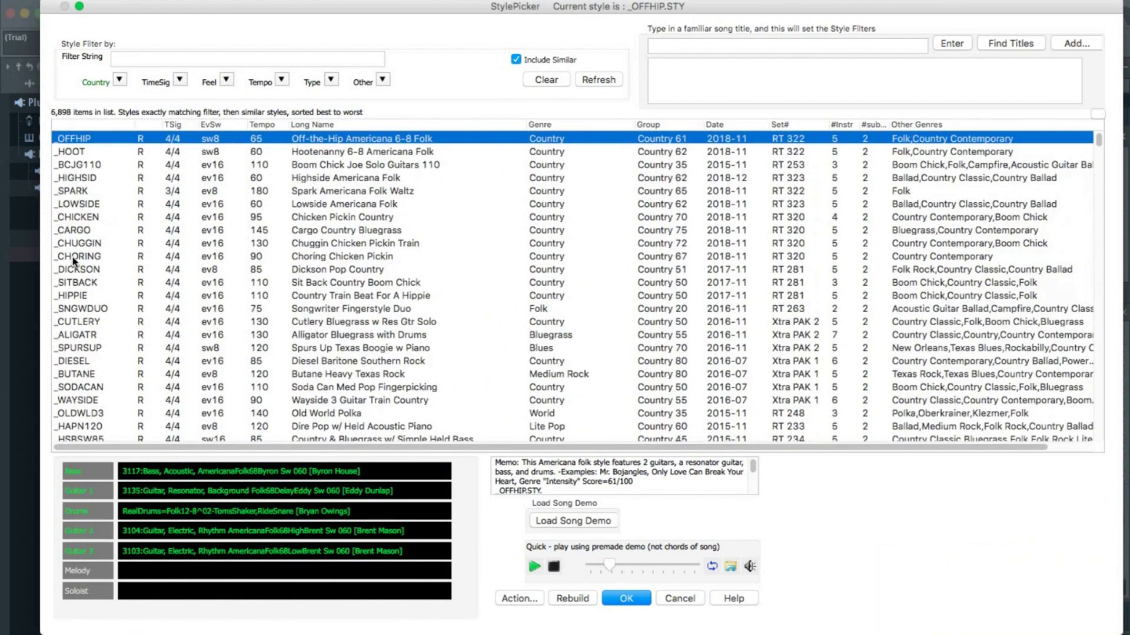
pyautogui.doubleClick(72, 257)
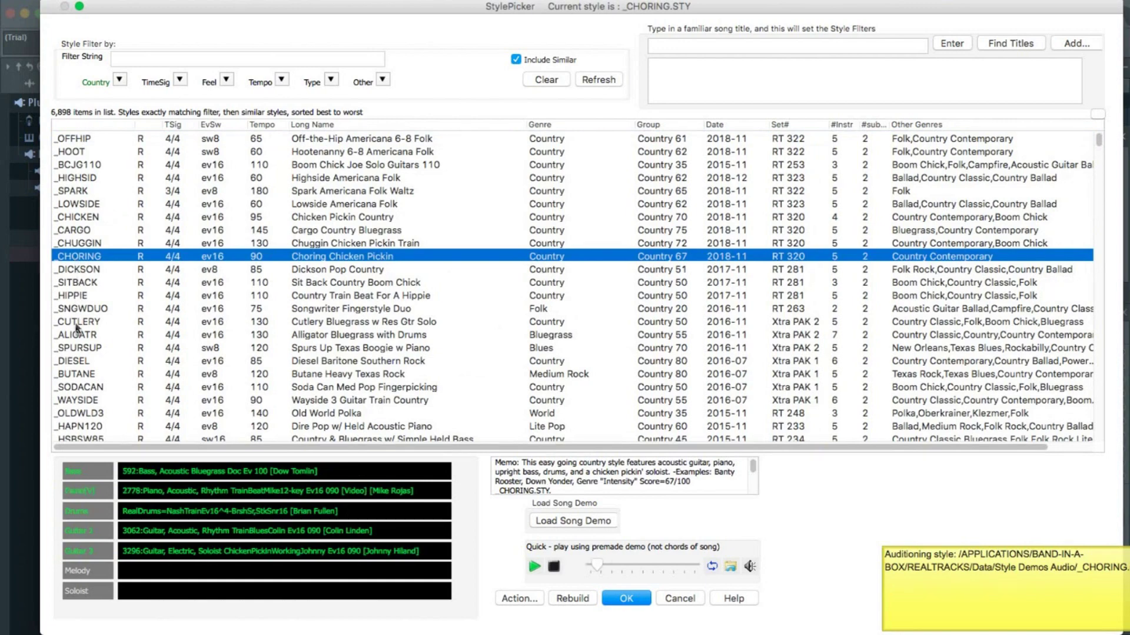
pyautogui.click(80, 388)
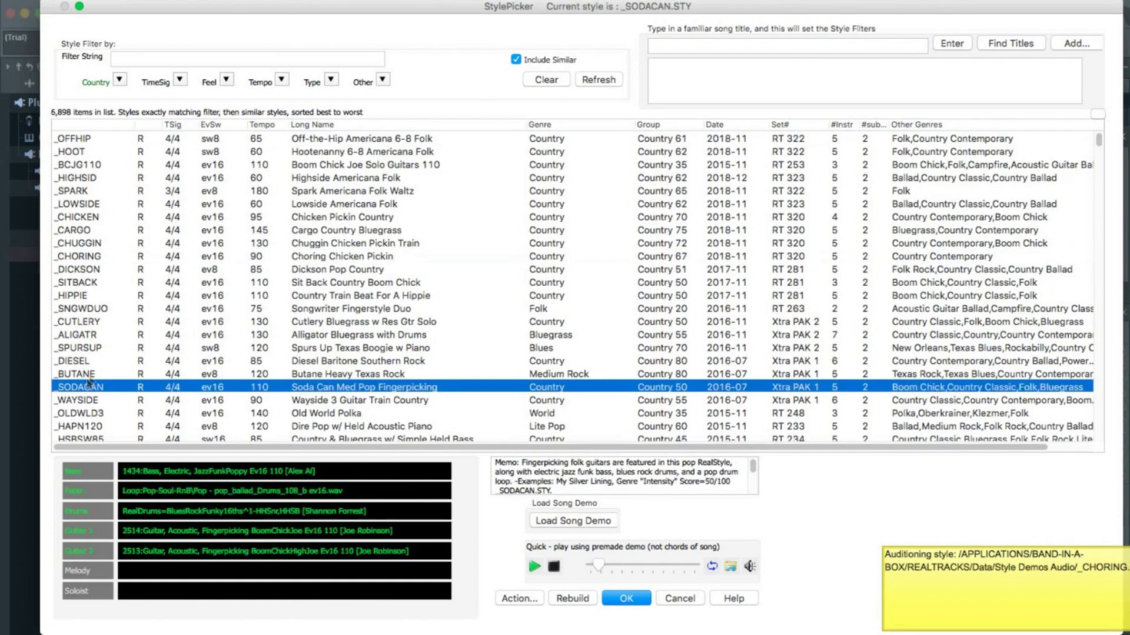
pyautogui.scroll(-7, 88, 382)
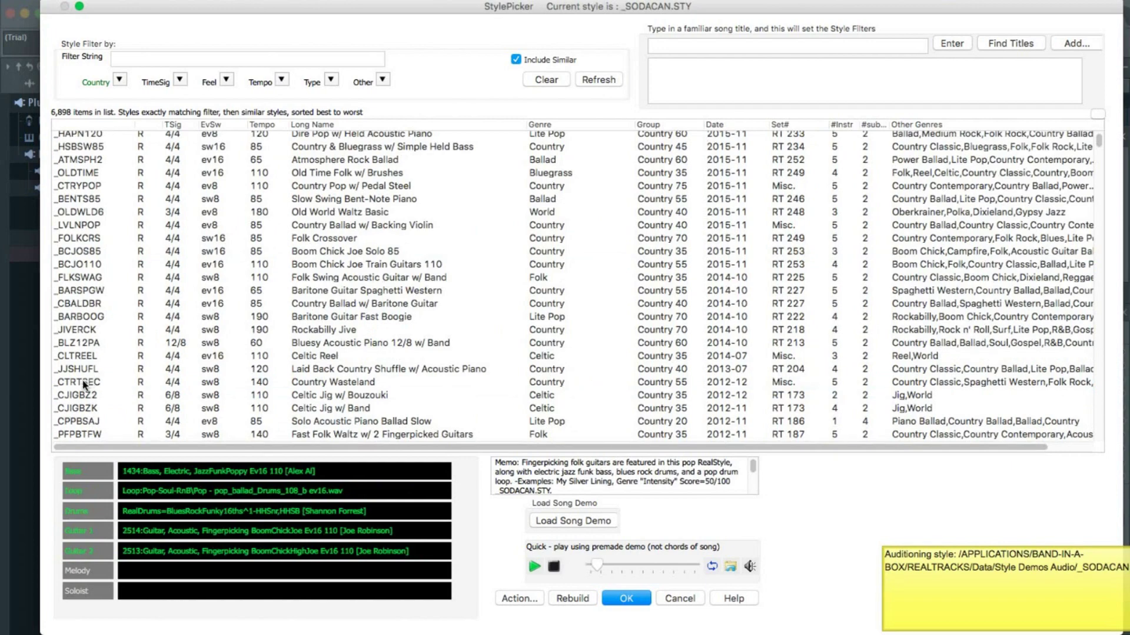
pyautogui.scroll(5, 83, 385)
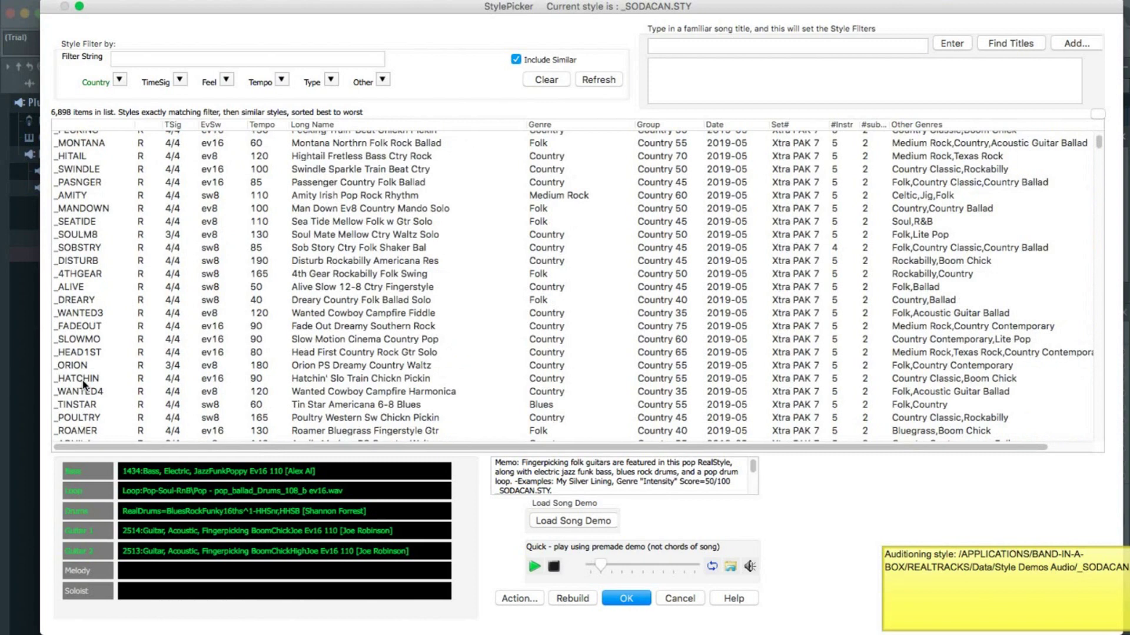
pyautogui.click(81, 382)
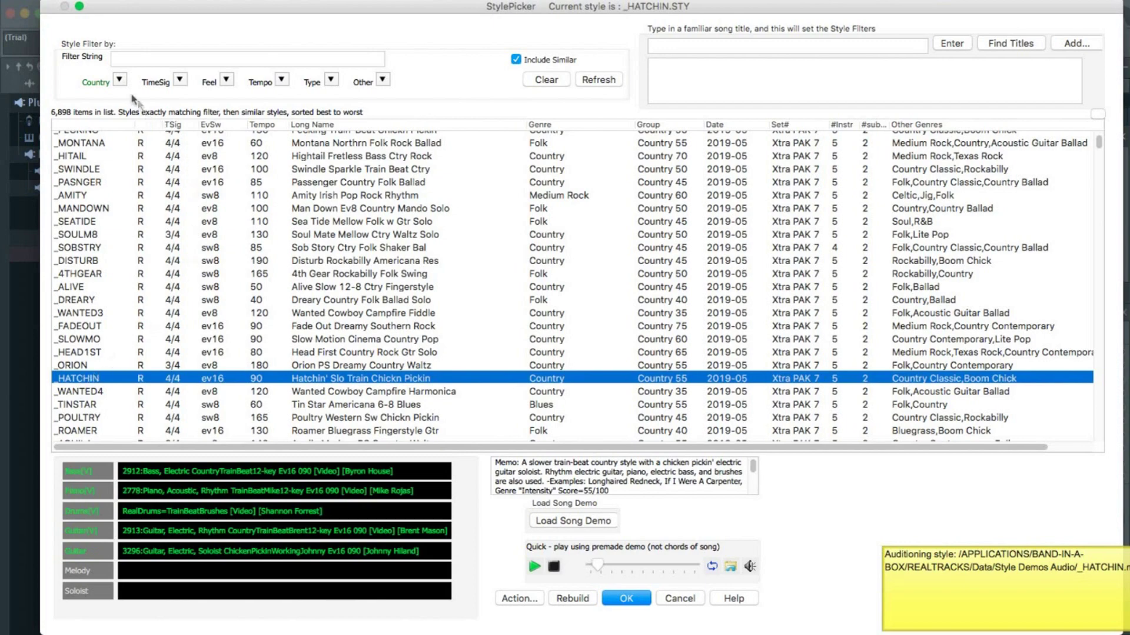
# Step: Filter the styles to Funk and audition _FLYFUNK
pyautogui.click(119, 80)
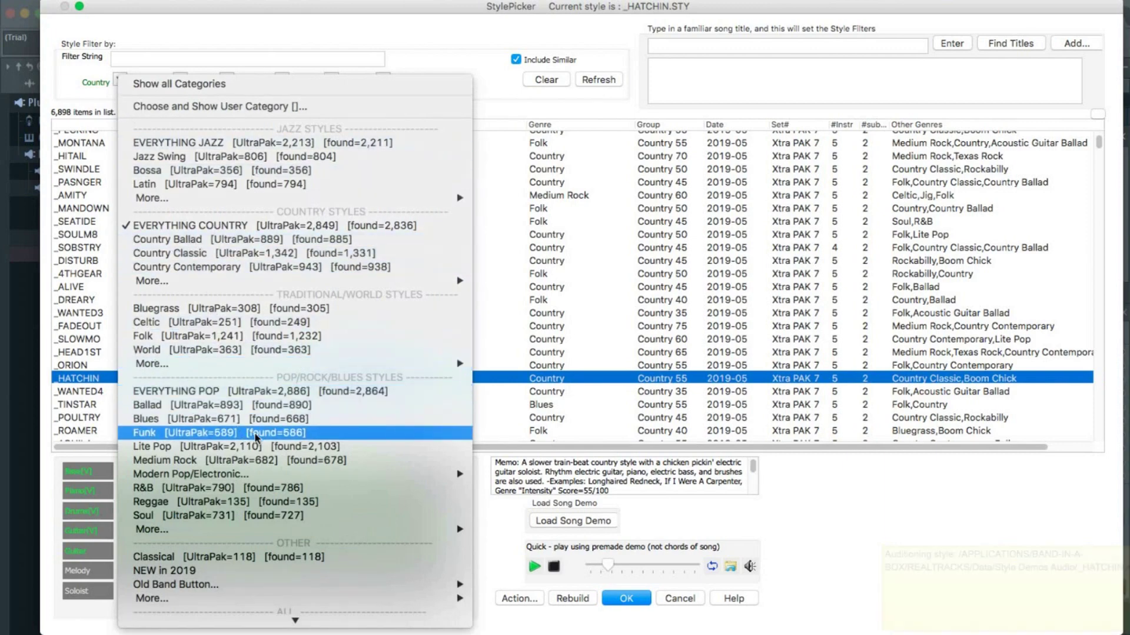
pyautogui.click(147, 432)
pyautogui.scroll(-5, 89, 200)
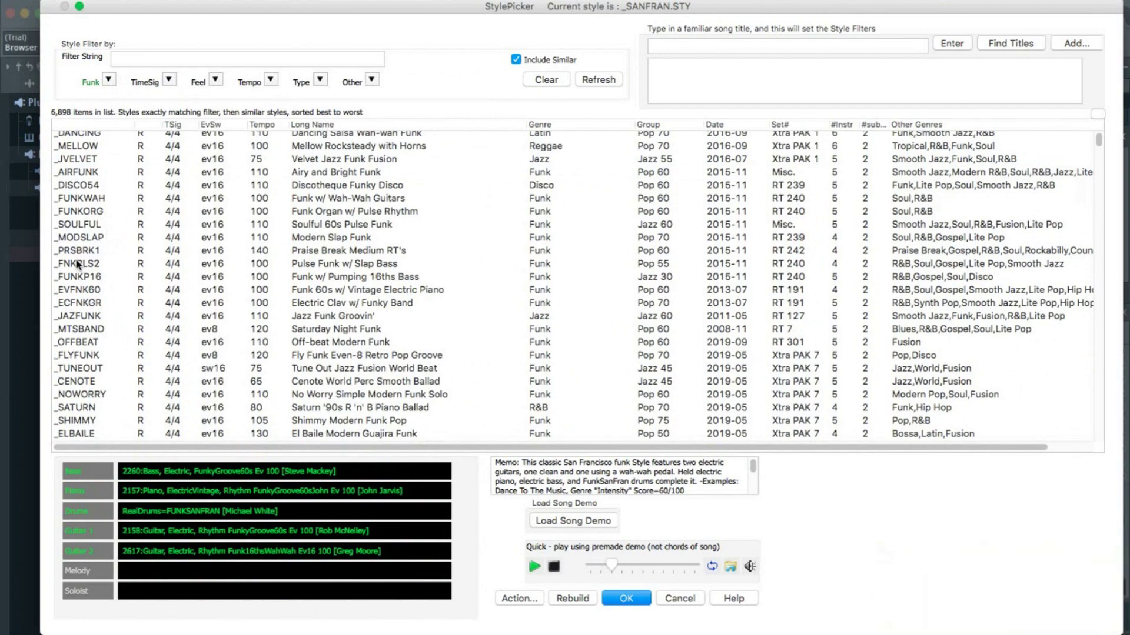
pyautogui.click(85, 355)
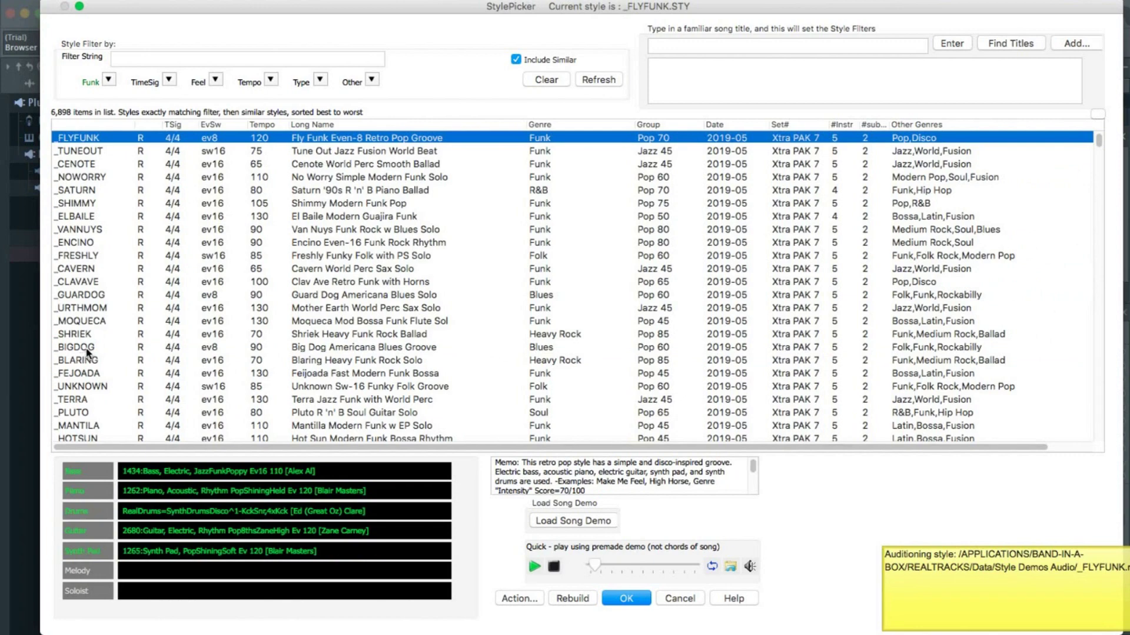
# Step: Browse further through the funk styles and choose _LASHOUT (Lash Out Modern Funk Quartet) for the song
pyautogui.scroll(-6, 87, 353)
pyautogui.scroll(-10, 86, 353)
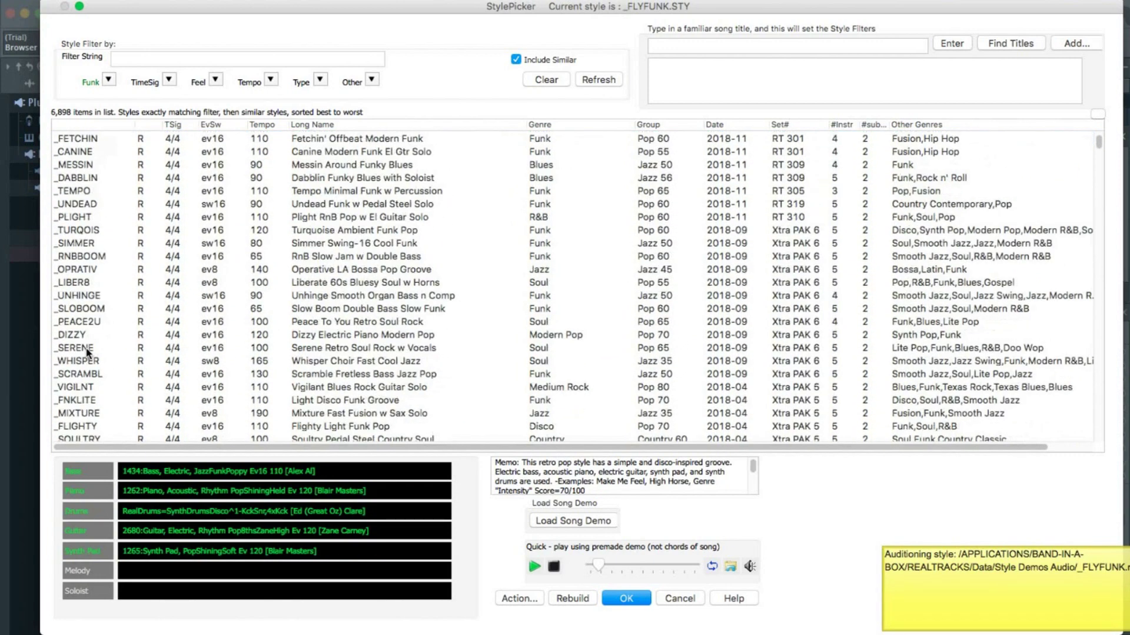
pyautogui.scroll(-4, 87, 353)
pyautogui.scroll(-6, 87, 353)
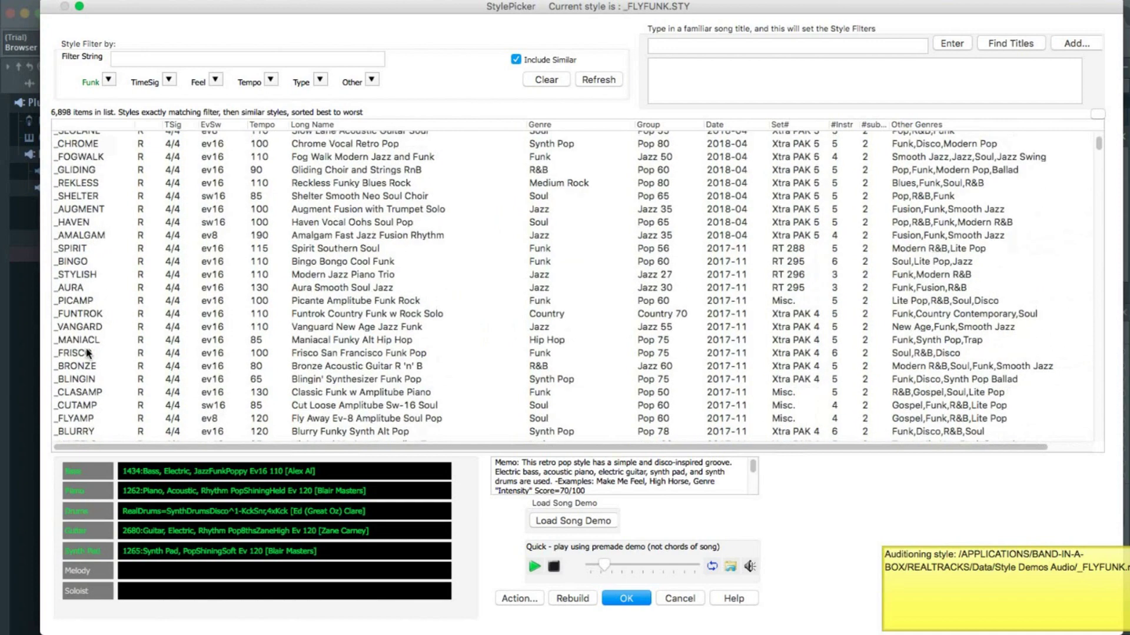
pyautogui.click(88, 357)
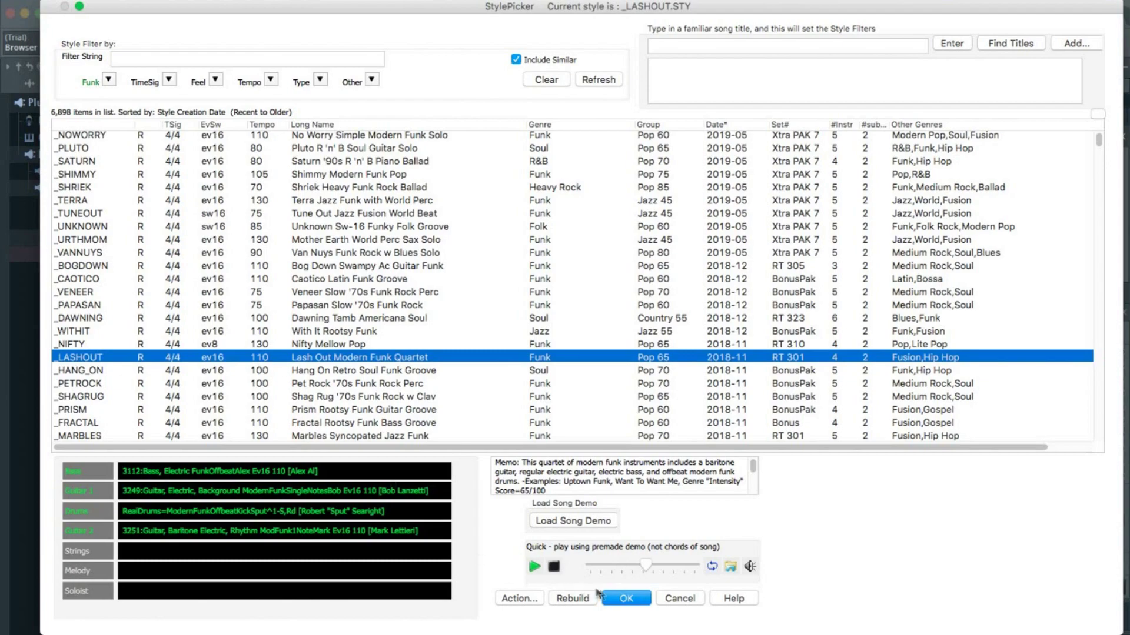
pyautogui.click(626, 598)
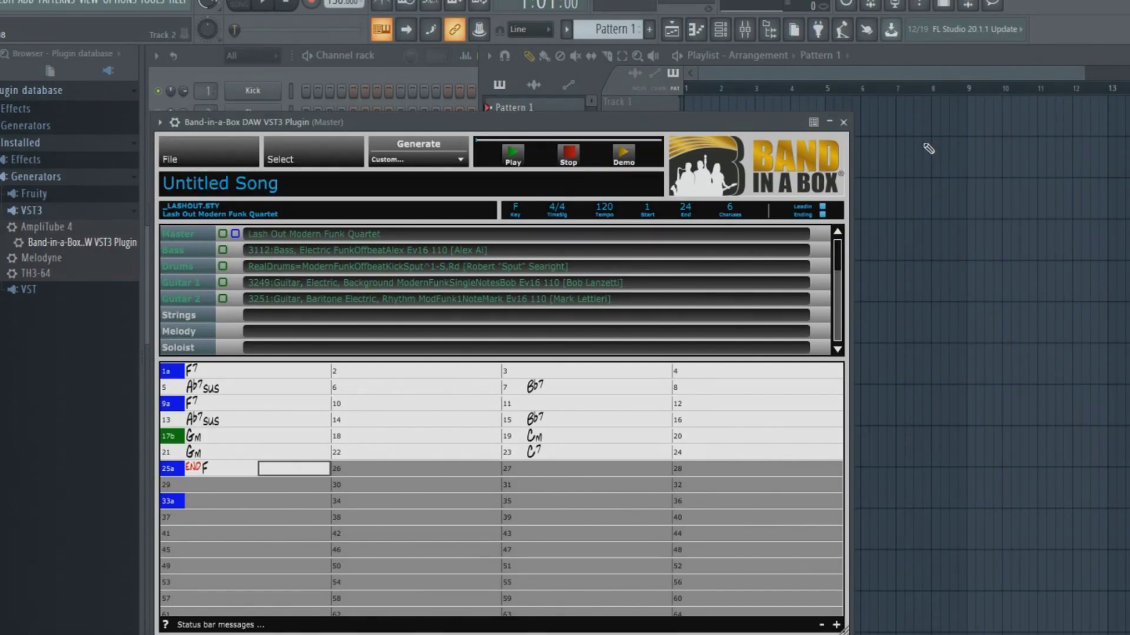
# Step: Tap in a project tempo of 117 BPM with the Tempo tapper and close it
pyautogui.click(847, 30)
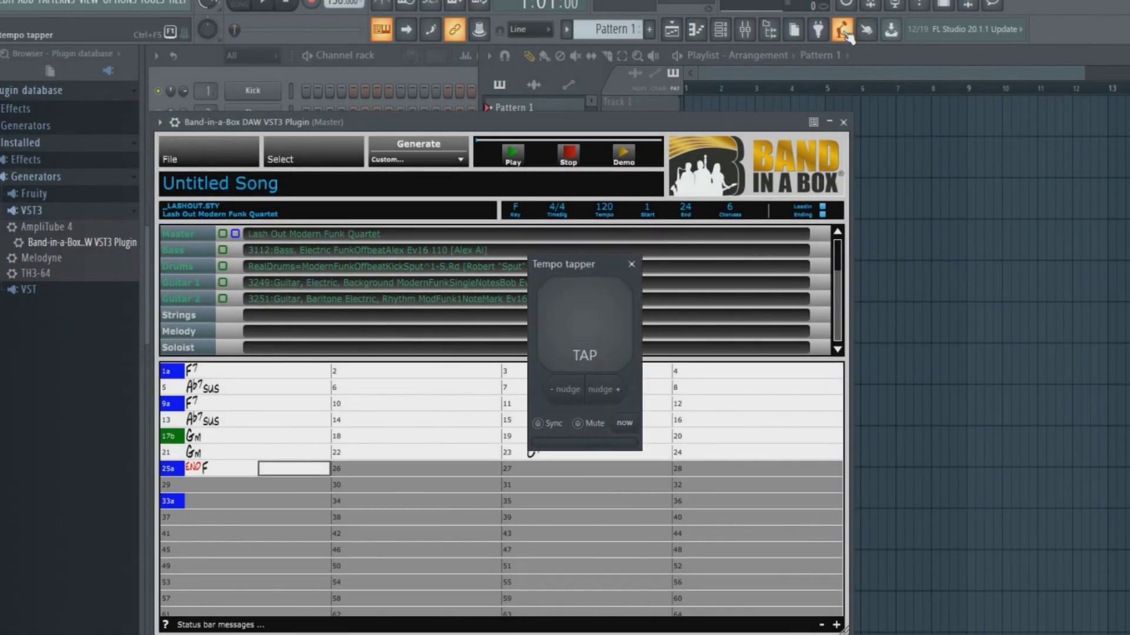
pyautogui.click(593, 321)
pyautogui.click(595, 322)
pyautogui.click(596, 323)
pyautogui.click(600, 326)
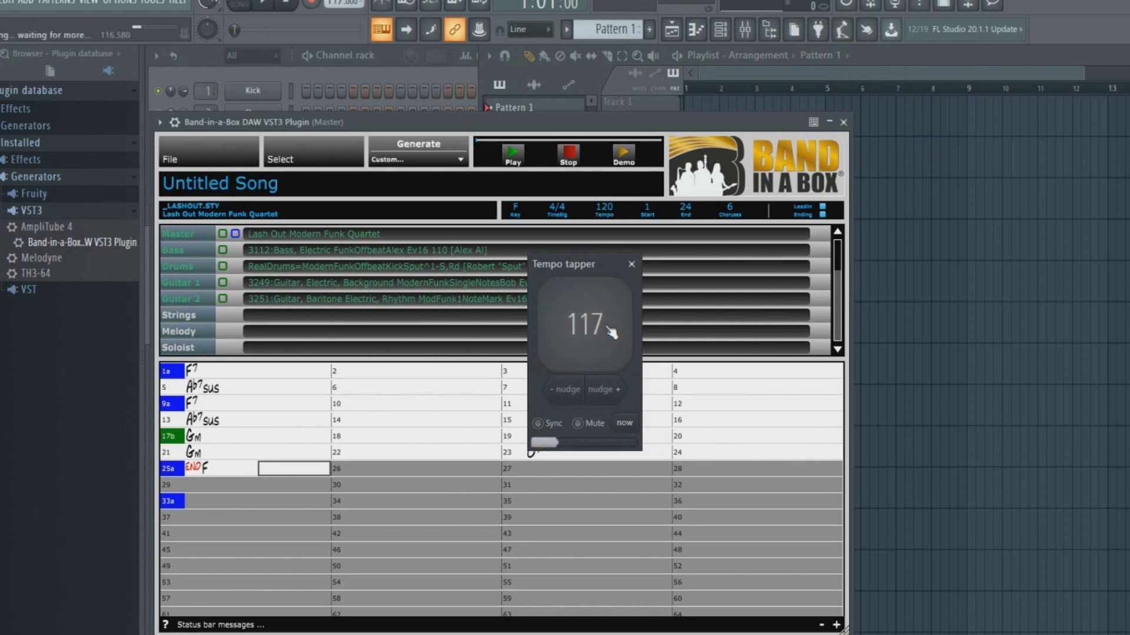
pyautogui.click(631, 264)
# Step: Set the song tempo in the Band-in-a-Box plugin to 117
pyautogui.click(610, 206)
pyautogui.write('117')
pyautogui.press('Return')
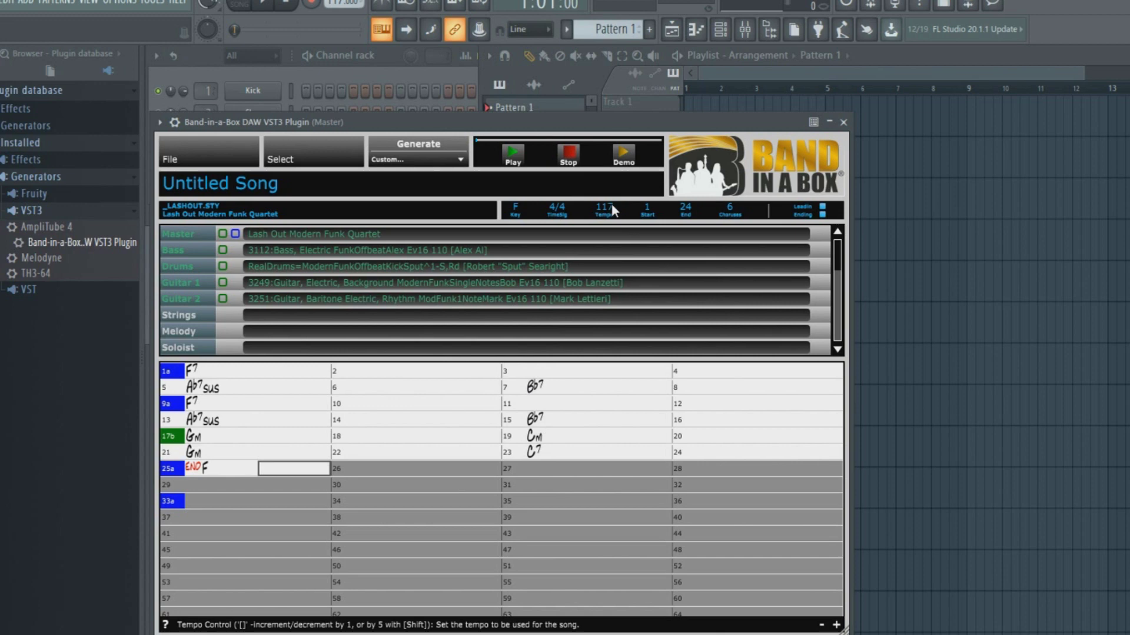
# Step: Generate the backing tracks for the song and preview them in the plugin
pyautogui.click(437, 158)
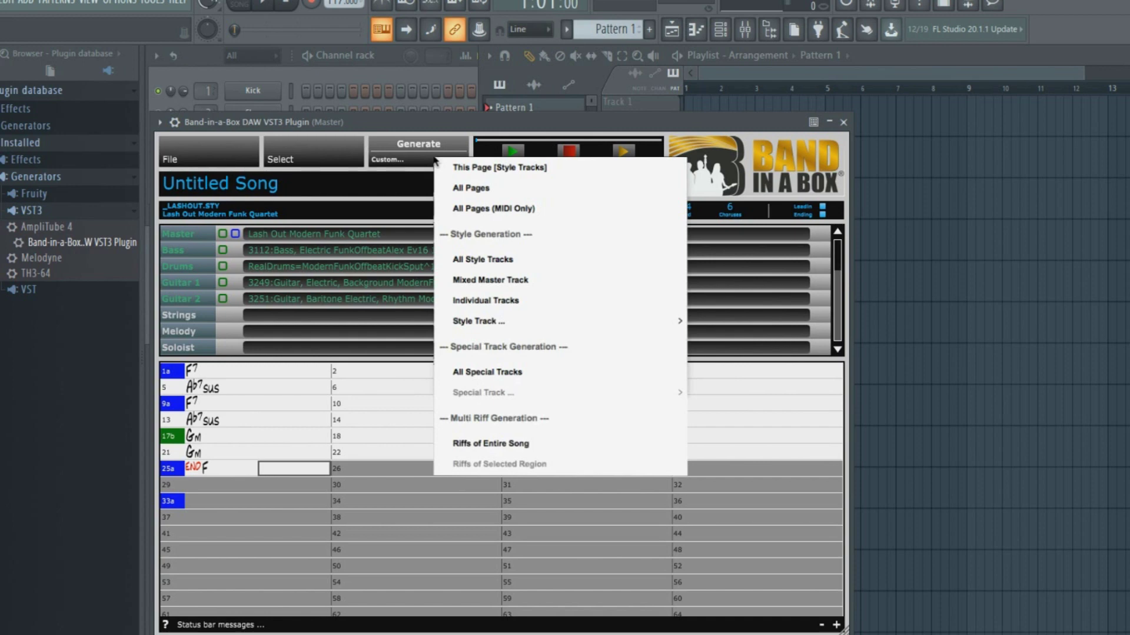
pyautogui.click(437, 163)
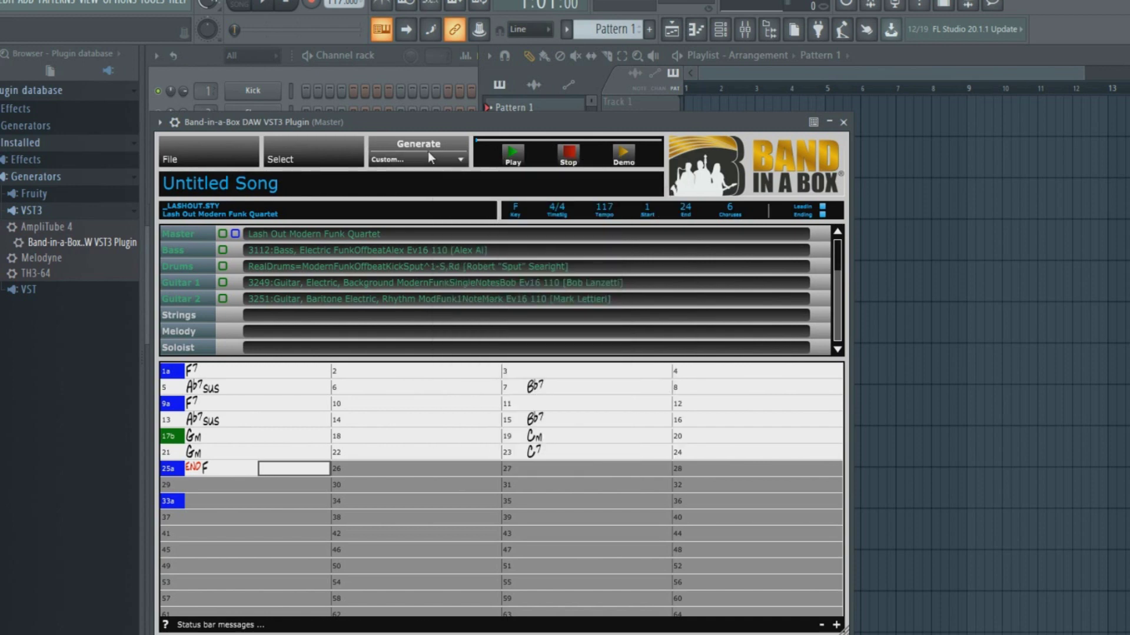
pyautogui.click(421, 142)
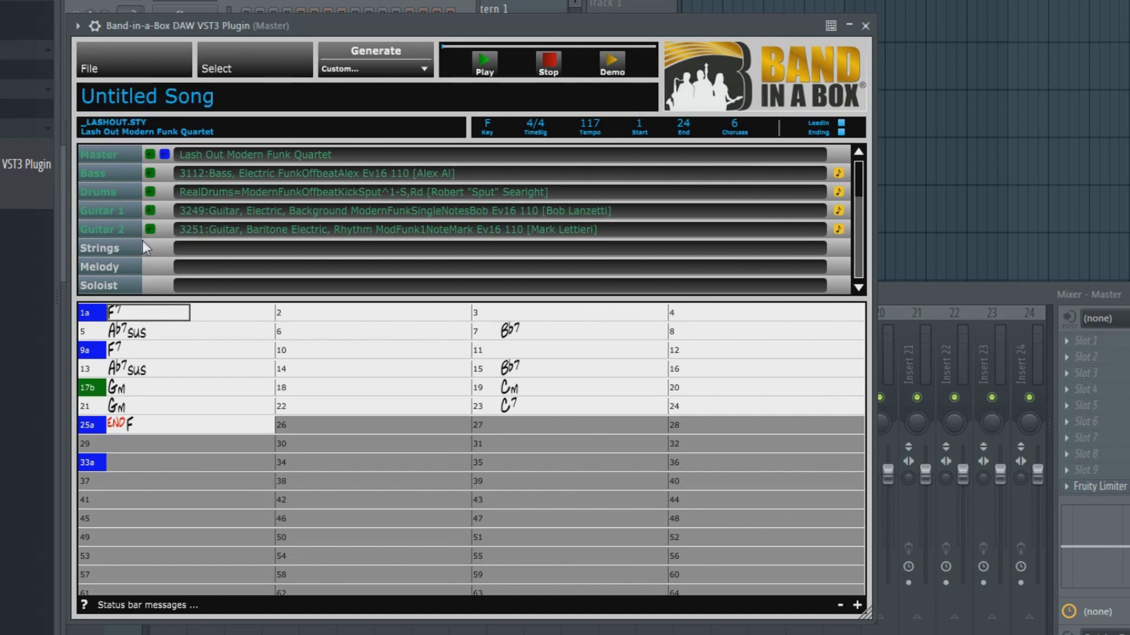
pyautogui.click(489, 59)
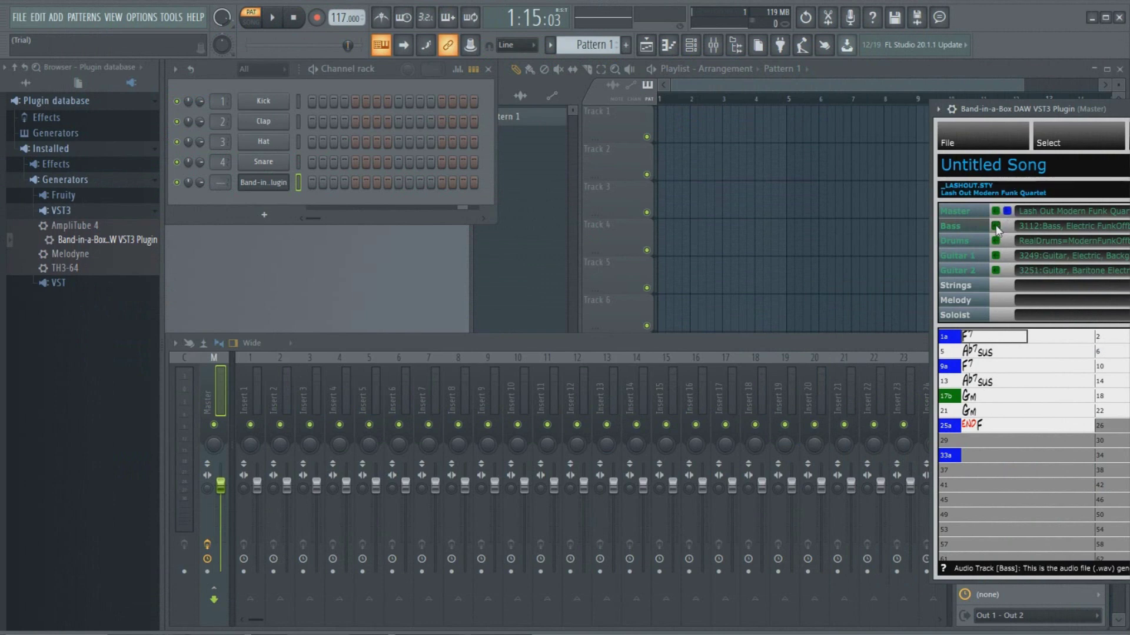
# Step: Place the generated Bass audio at the start of playlist Track 1 and play it from bar 3
pyautogui.moveTo(996, 228); pyautogui.dragTo(662, 127)
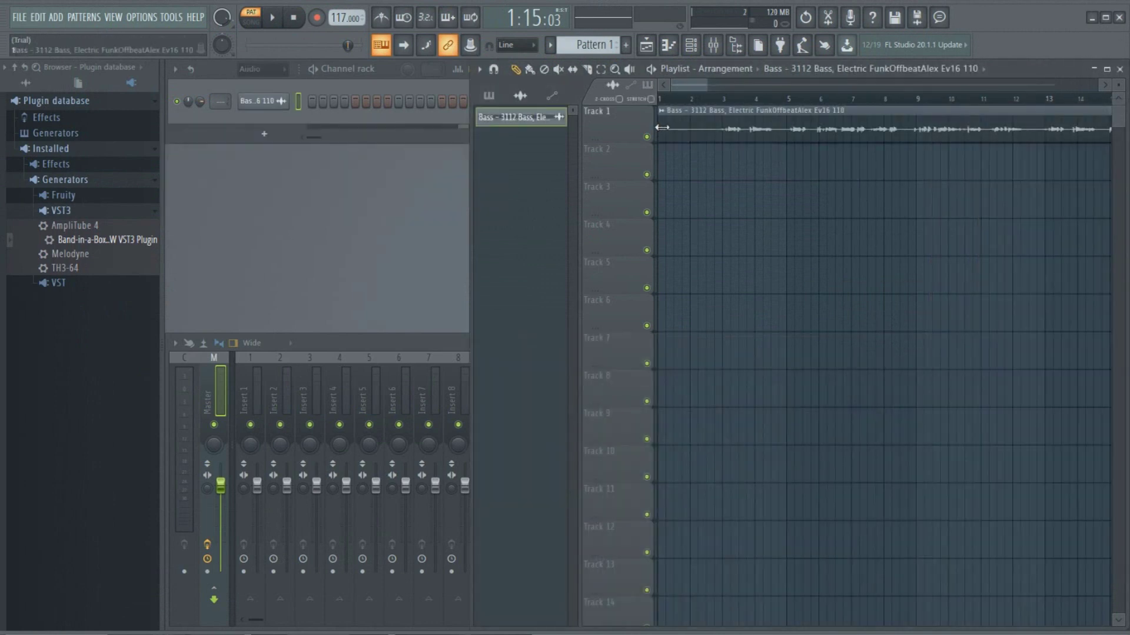
pyautogui.click(727, 98)
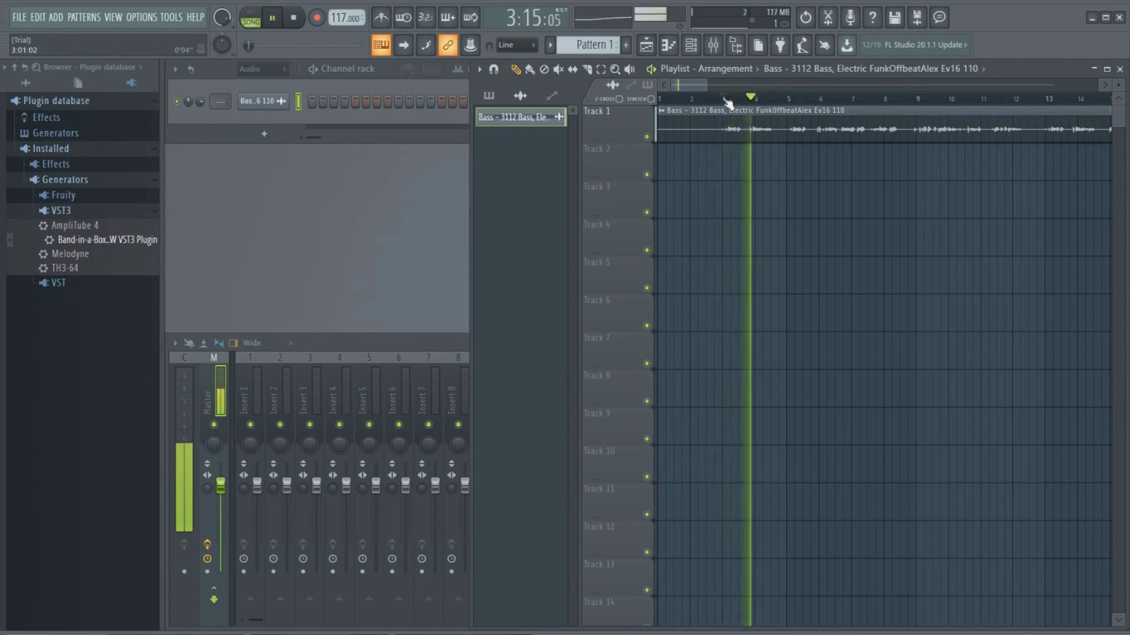
pyautogui.press('space')
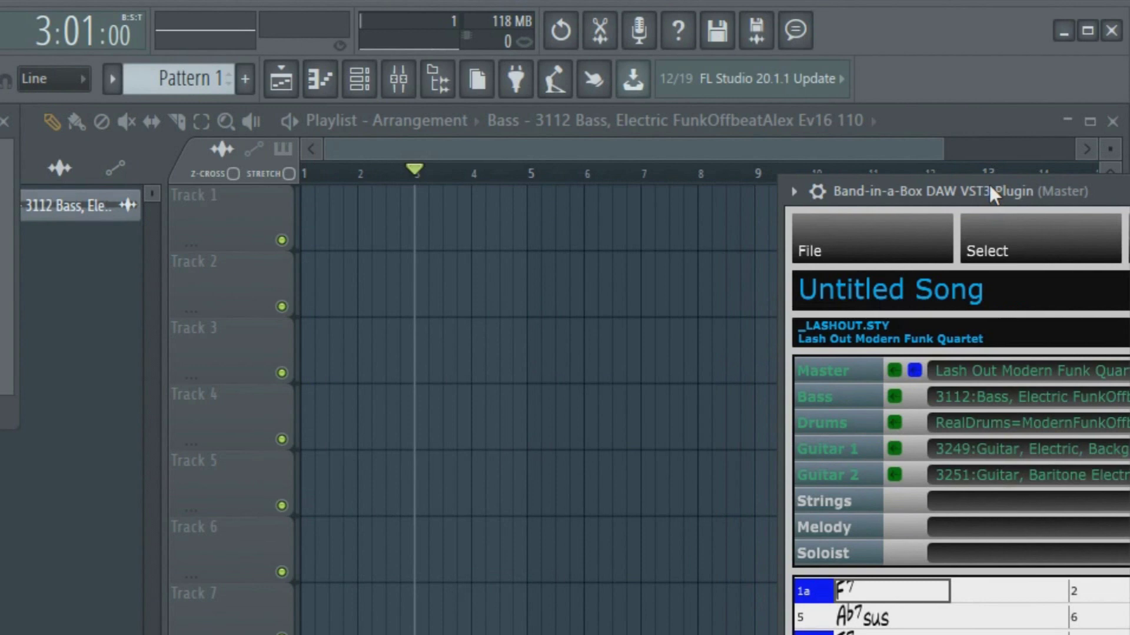
# Step: Place all the generated parts on playlist Tracks 1 to 4, starting at bar 1, play them back and close the plugin window
pyautogui.moveTo(894, 370); pyautogui.dragTo(304, 227)
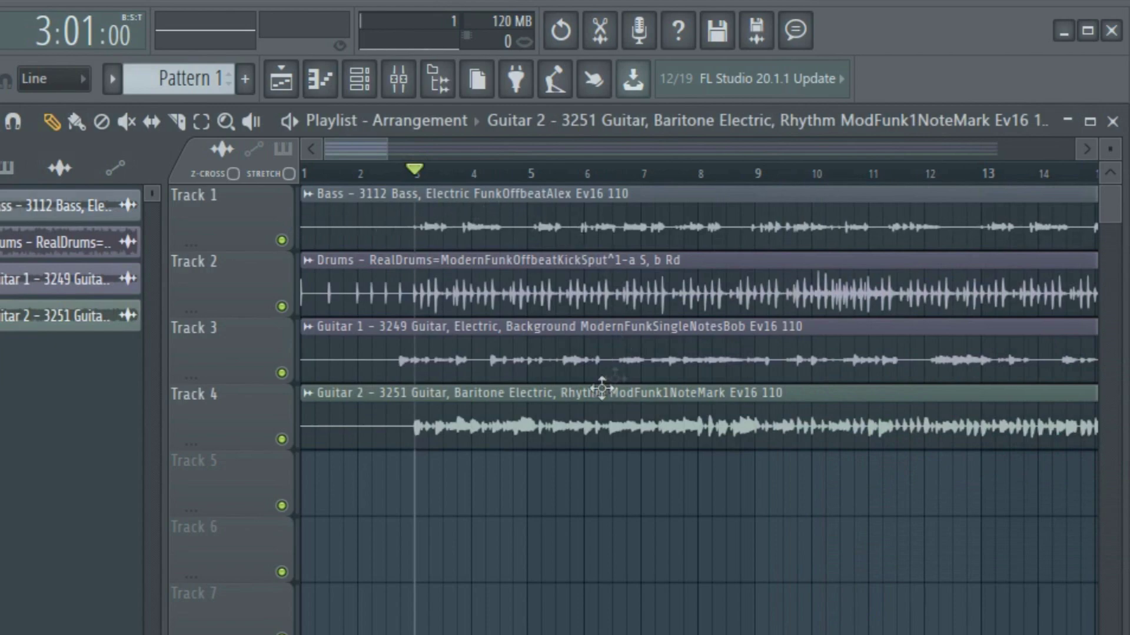
pyautogui.press('space')
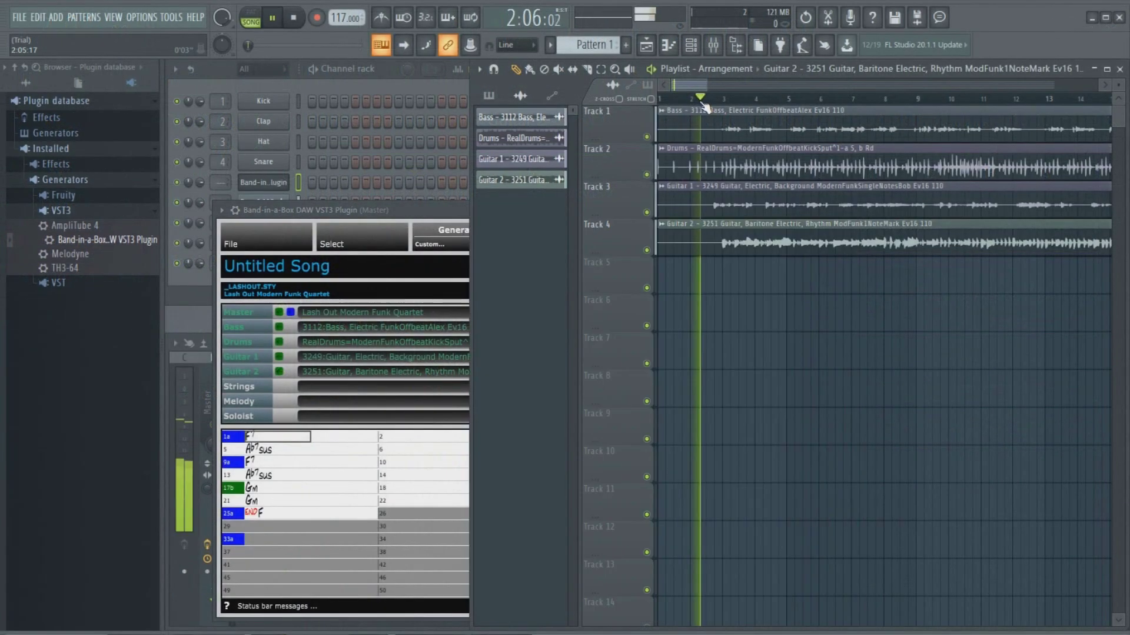
pyautogui.click(410, 209)
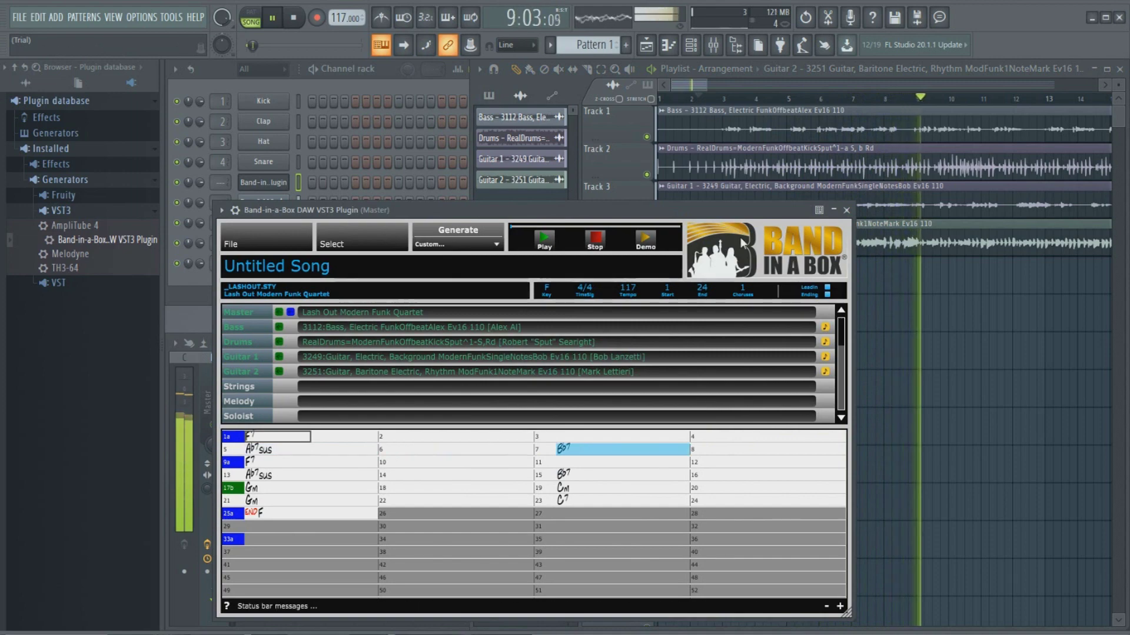
pyautogui.click(846, 210)
pyautogui.click(456, 344)
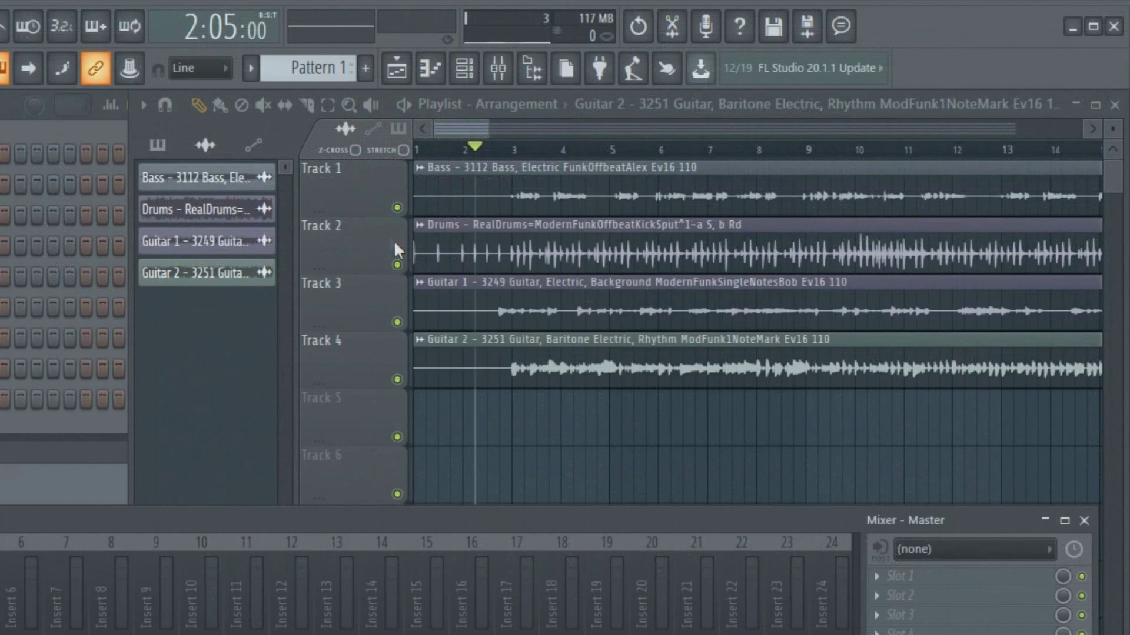
# Step: Set playlist Tracks 1 to 4 to audio track mode, routed to mixer Inserts 5, 6, 7 and 8 respectively
pyautogui.rightClick(351, 200)
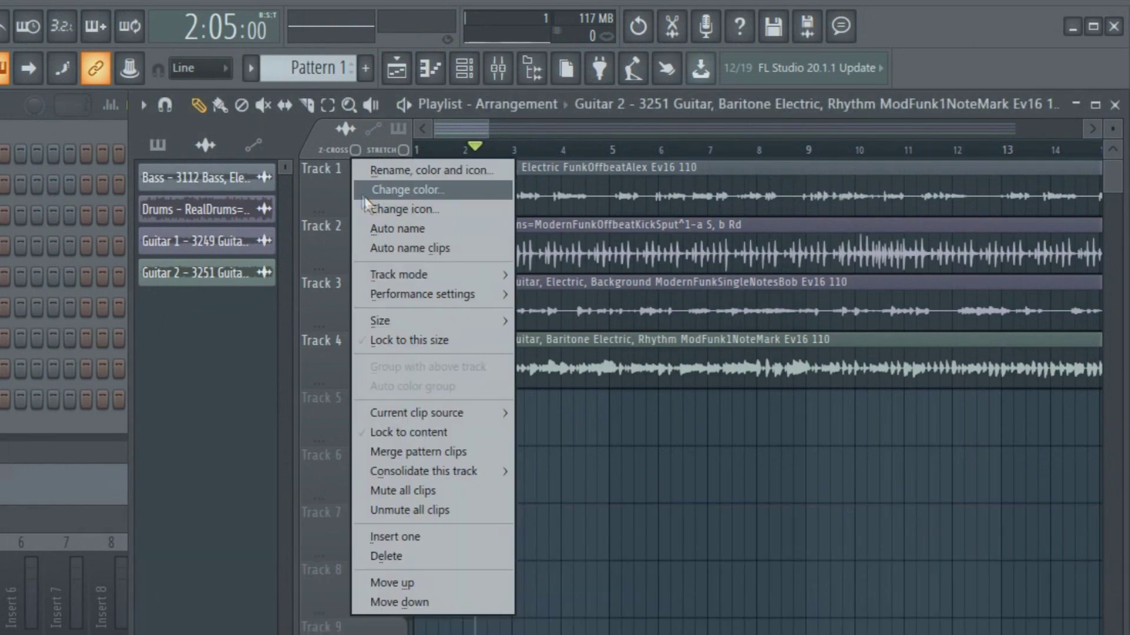
pyautogui.moveTo(469, 277)
pyautogui.moveTo(582, 299)
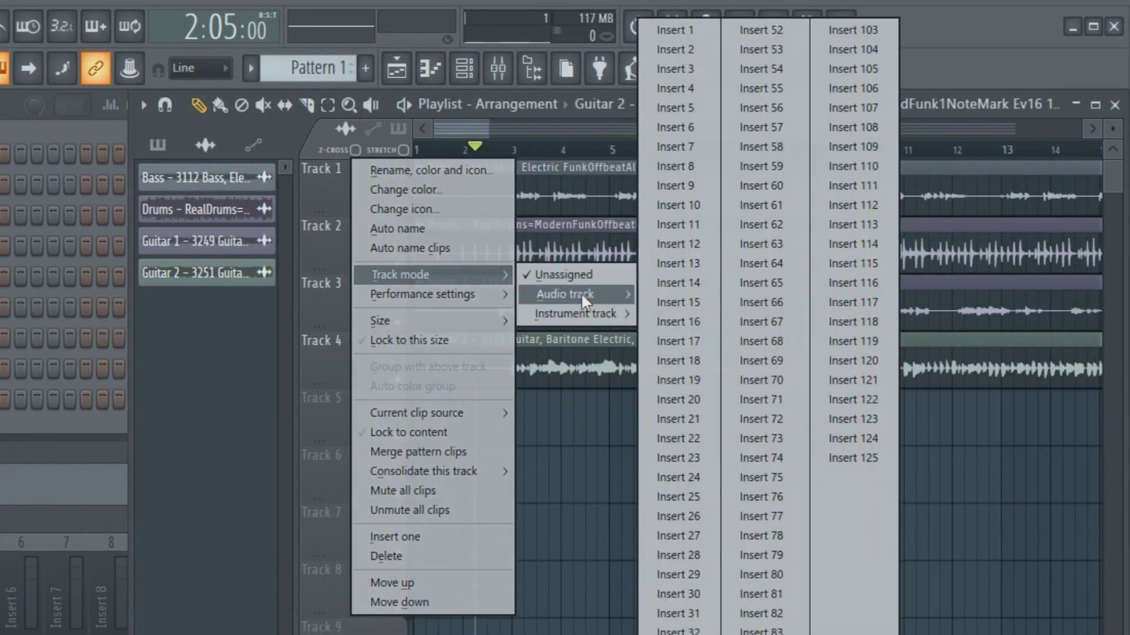
pyautogui.click(697, 104)
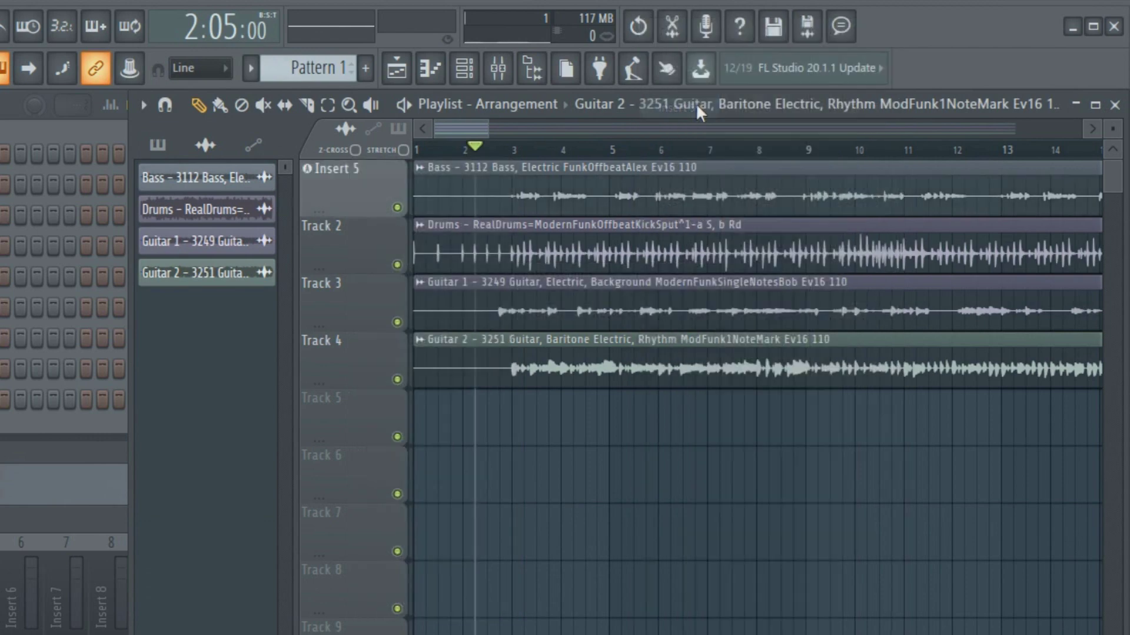
pyautogui.rightClick(366, 219)
pyautogui.moveTo(489, 330)
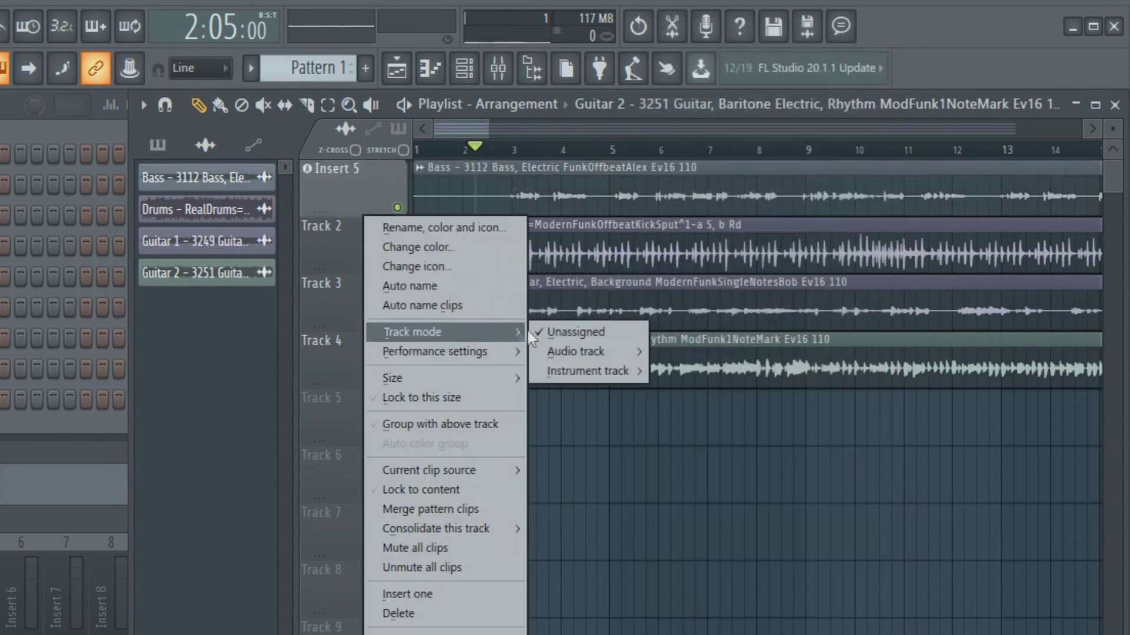
pyautogui.moveTo(612, 351)
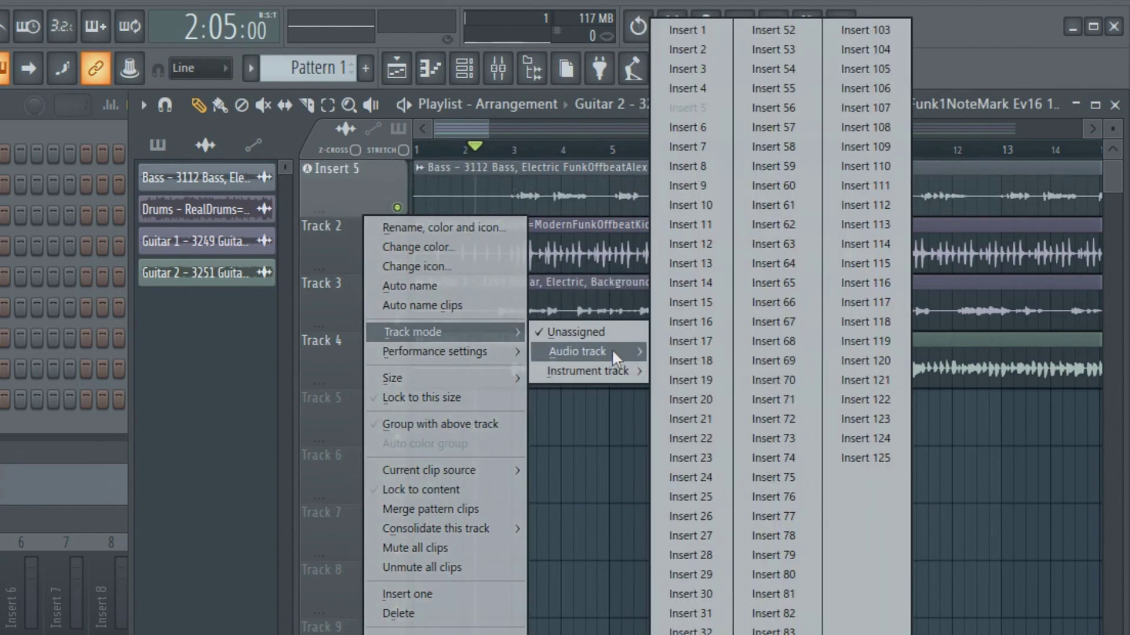
pyautogui.click(670, 126)
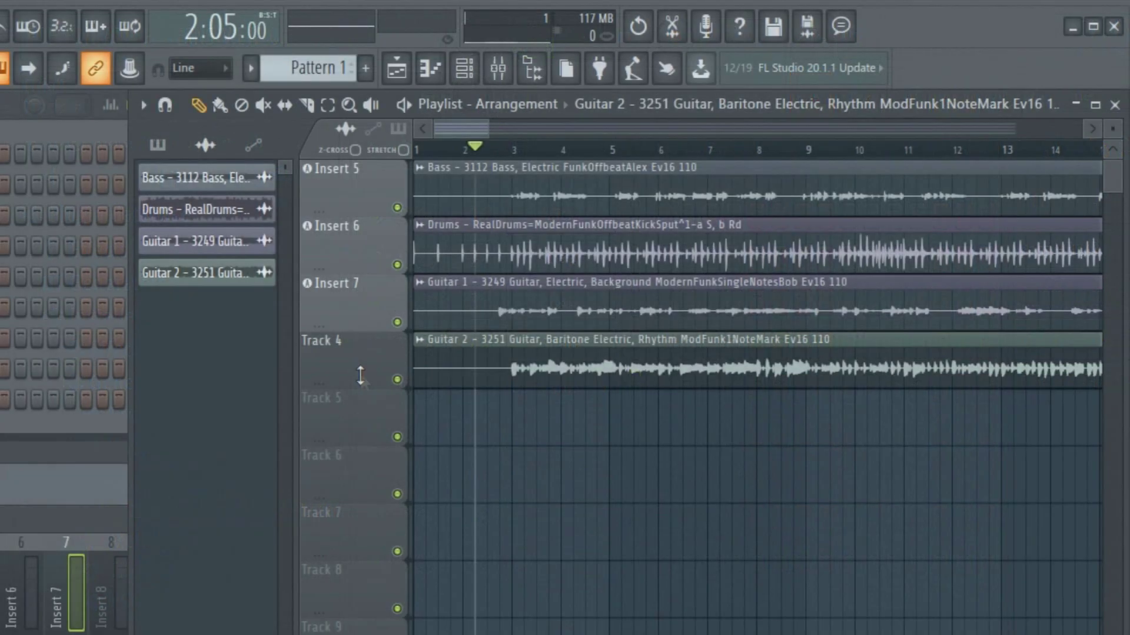
pyautogui.rightClick(358, 366)
pyautogui.moveTo(481, 446)
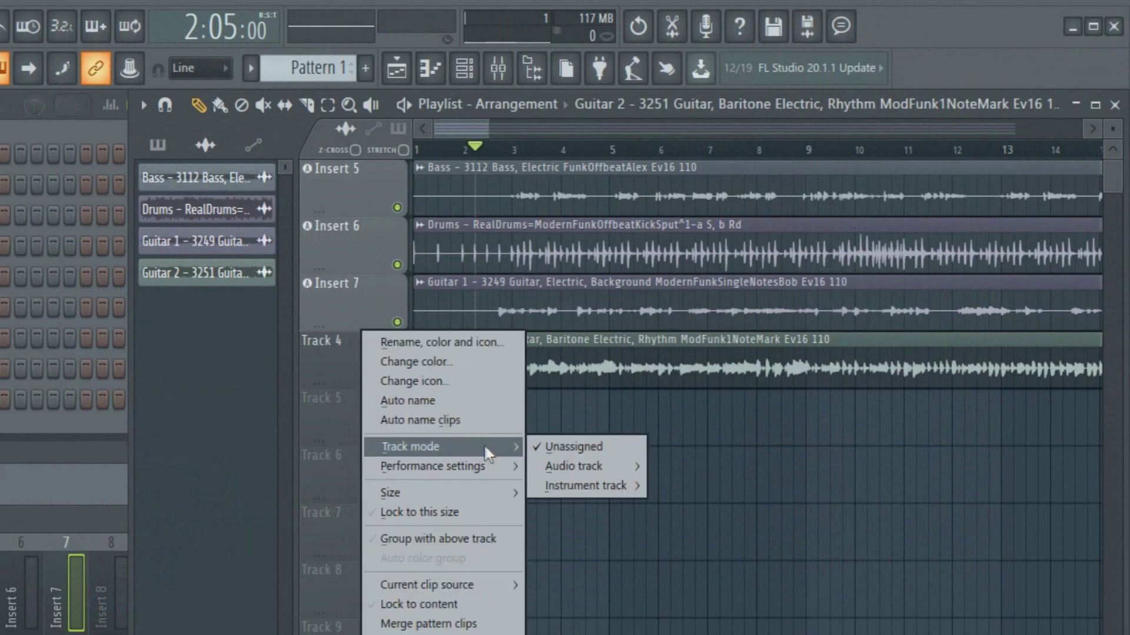
pyautogui.moveTo(605, 466)
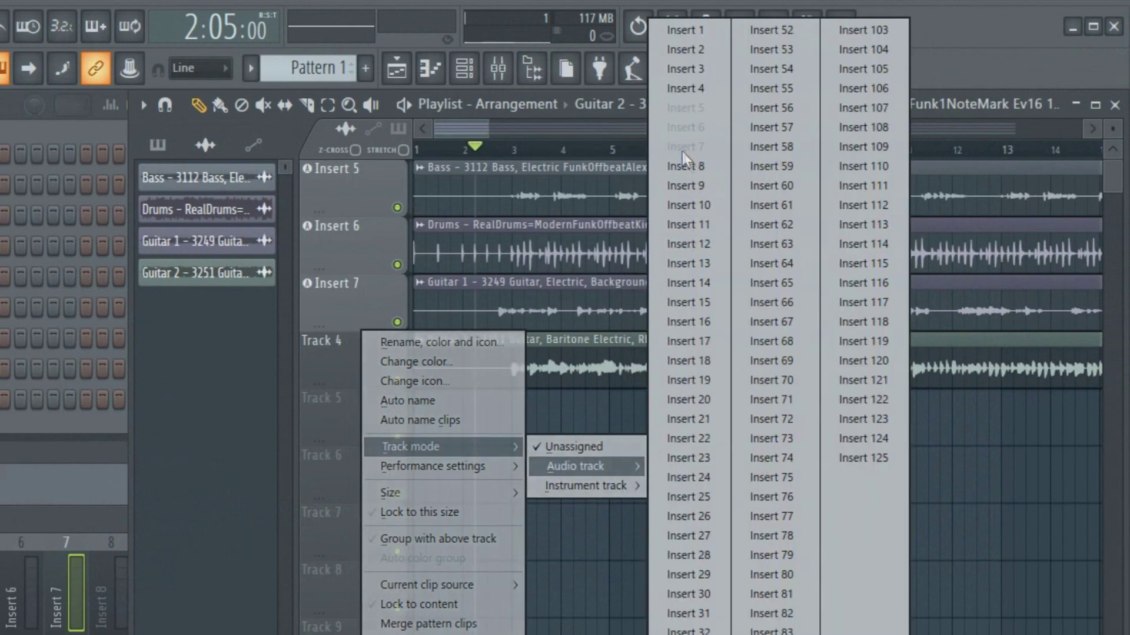
pyautogui.click(697, 167)
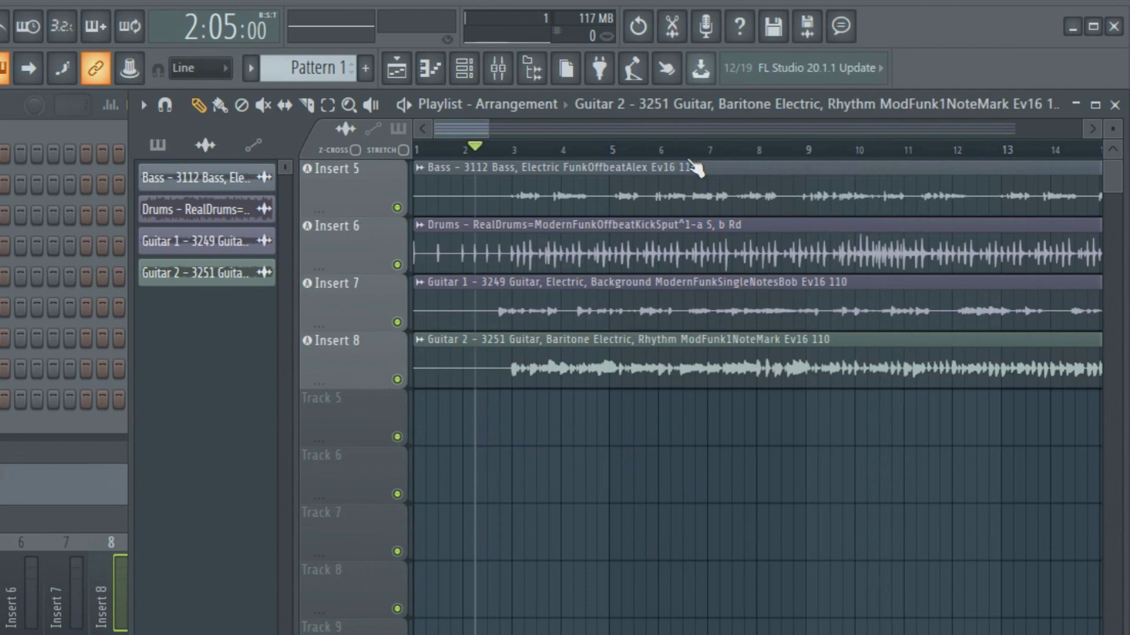
# Step: Auto name the bass, drums and two guitar tracks from their clips, and play the arrangement
pyautogui.rightClick(354, 203)
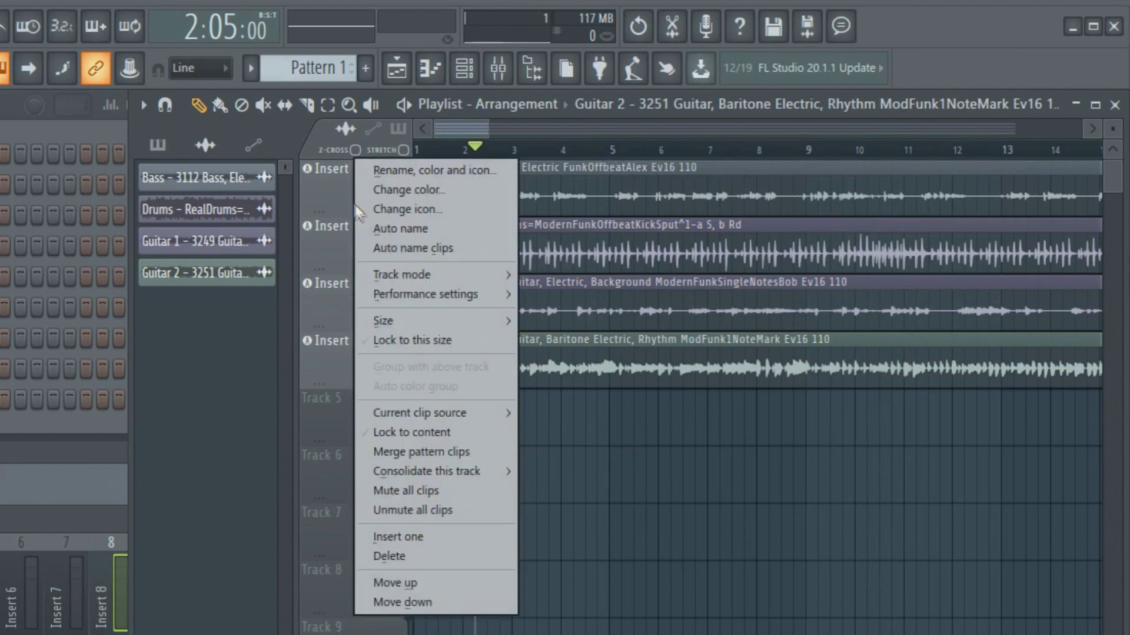
pyautogui.click(418, 229)
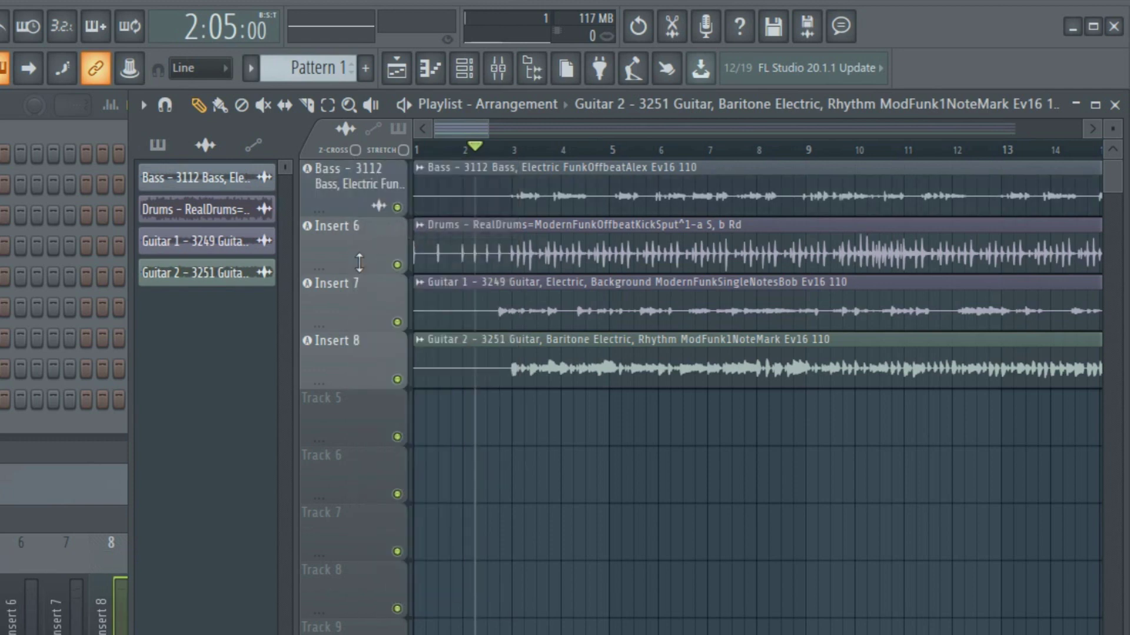
pyautogui.rightClick(360, 218)
pyautogui.click(387, 292)
pyautogui.rightClick(355, 318)
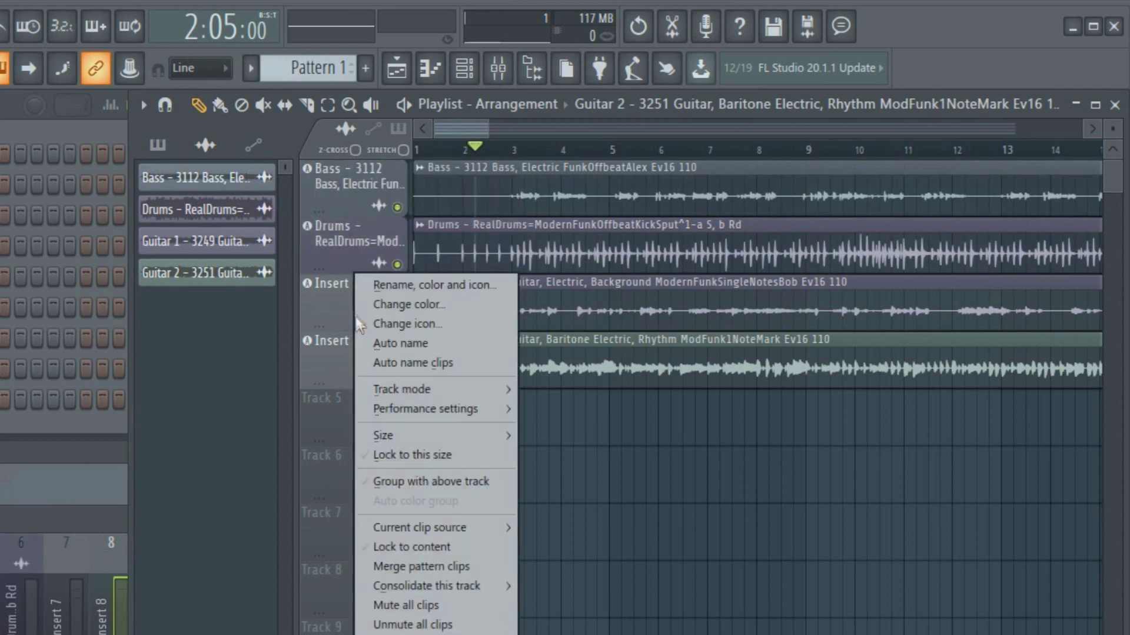
pyautogui.click(389, 343)
pyautogui.rightClick(357, 376)
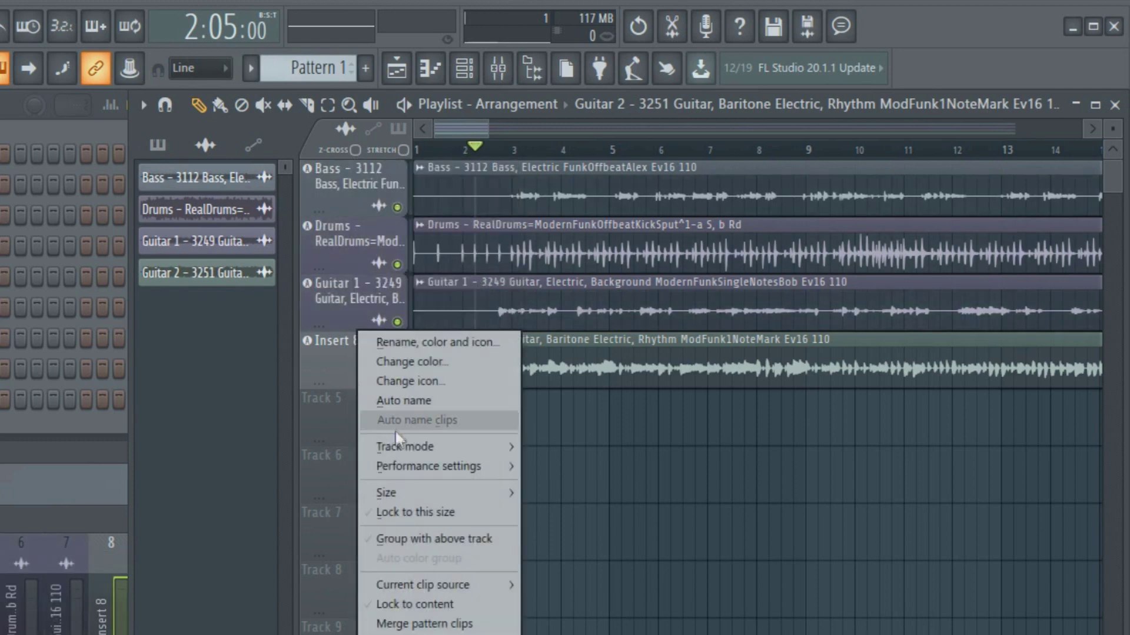
pyautogui.click(408, 401)
pyautogui.press('space')
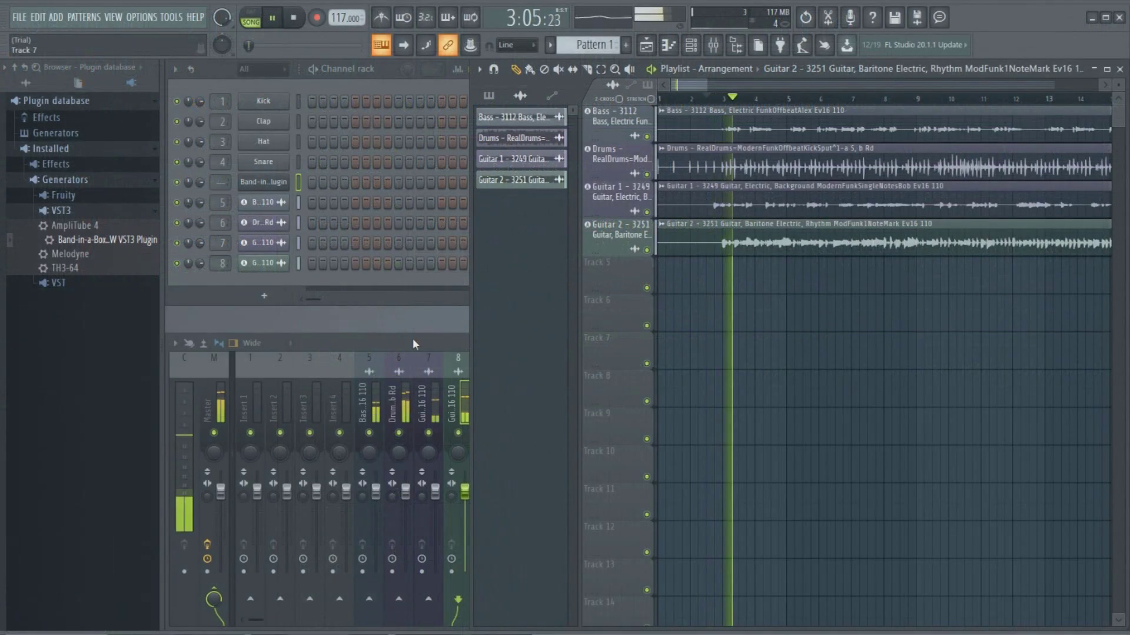
# Step: Lower the Guitar 2 mixer volume, raise the Bass volume, and offset the two guitars' stereo separation in opposite directions
pyautogui.doubleClick(412, 340)
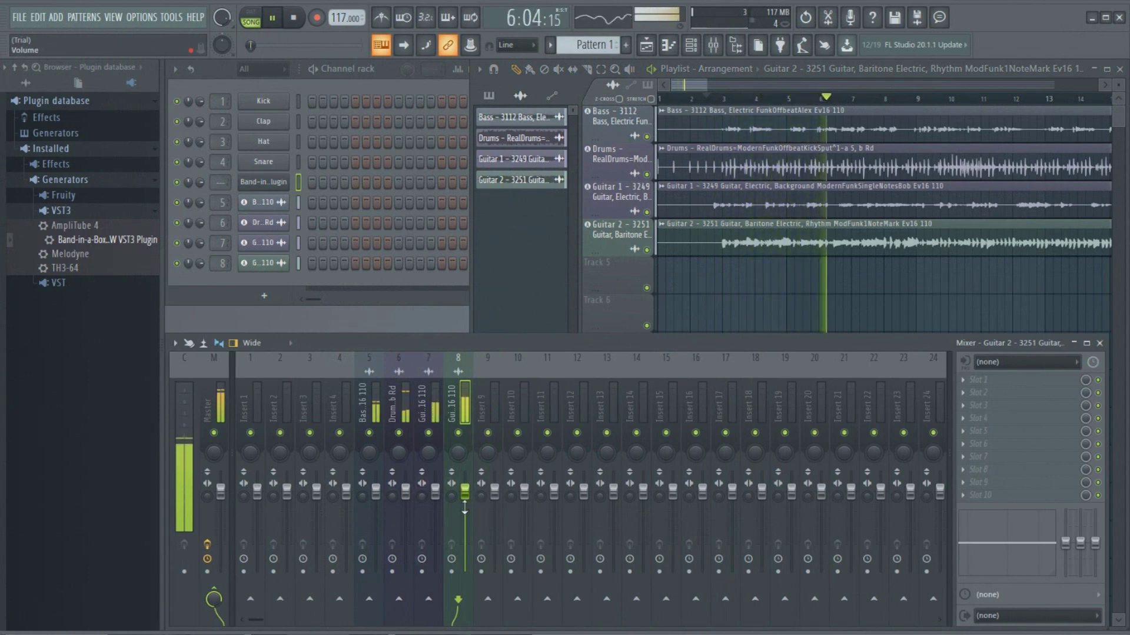
pyautogui.moveTo(467, 500); pyautogui.dragTo(468, 513)
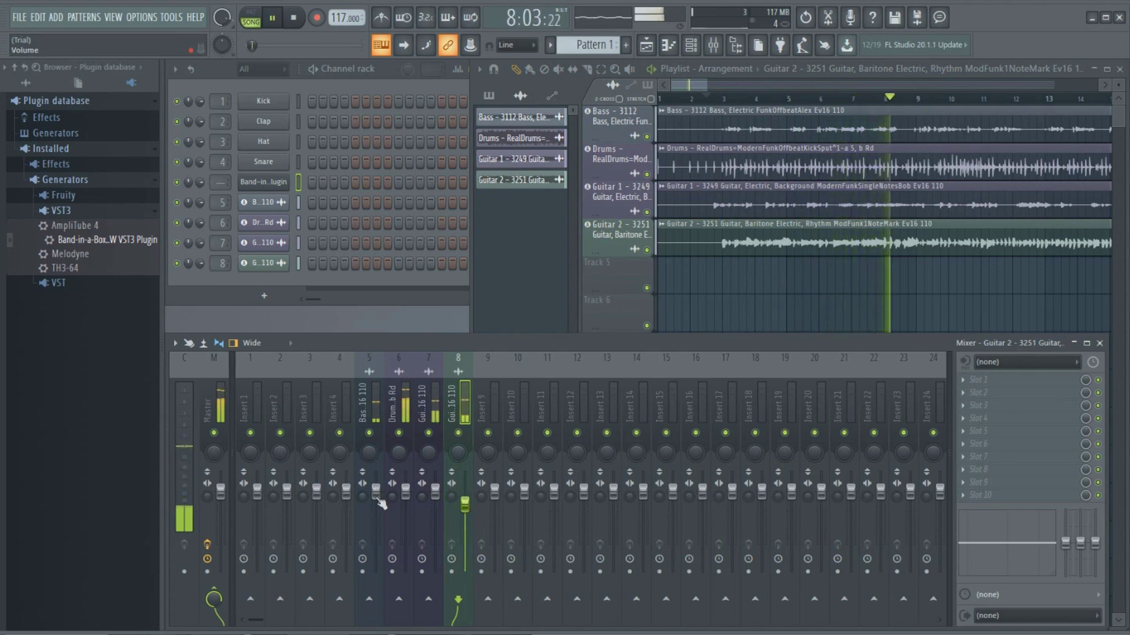
pyautogui.moveTo(377, 491); pyautogui.dragTo(377, 484)
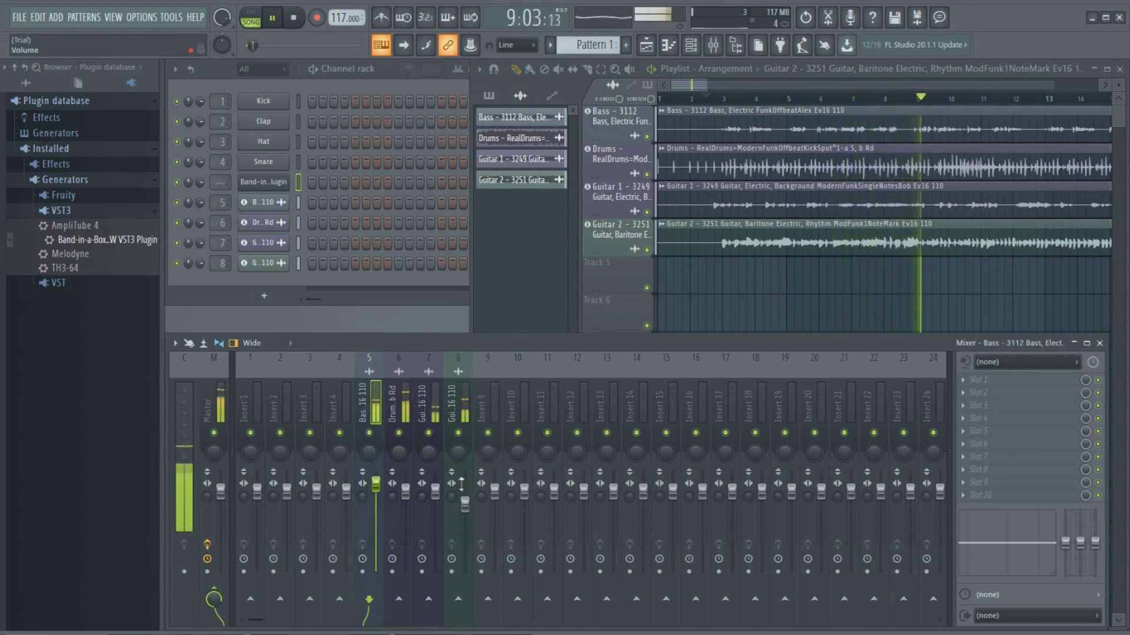
pyautogui.moveTo(452, 497); pyautogui.dragTo(418, 496)
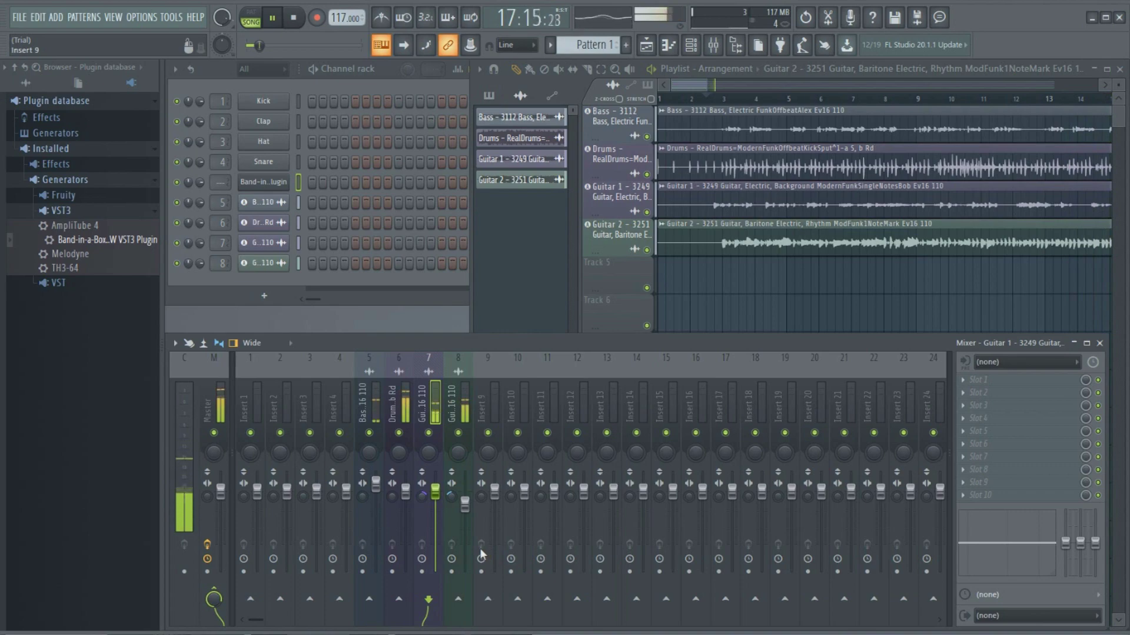
# Step: Solo the Bass, Guitar 1, Guitar 2 and Drums mixer channels one at a time to listen to each part
pyautogui.click(377, 405)
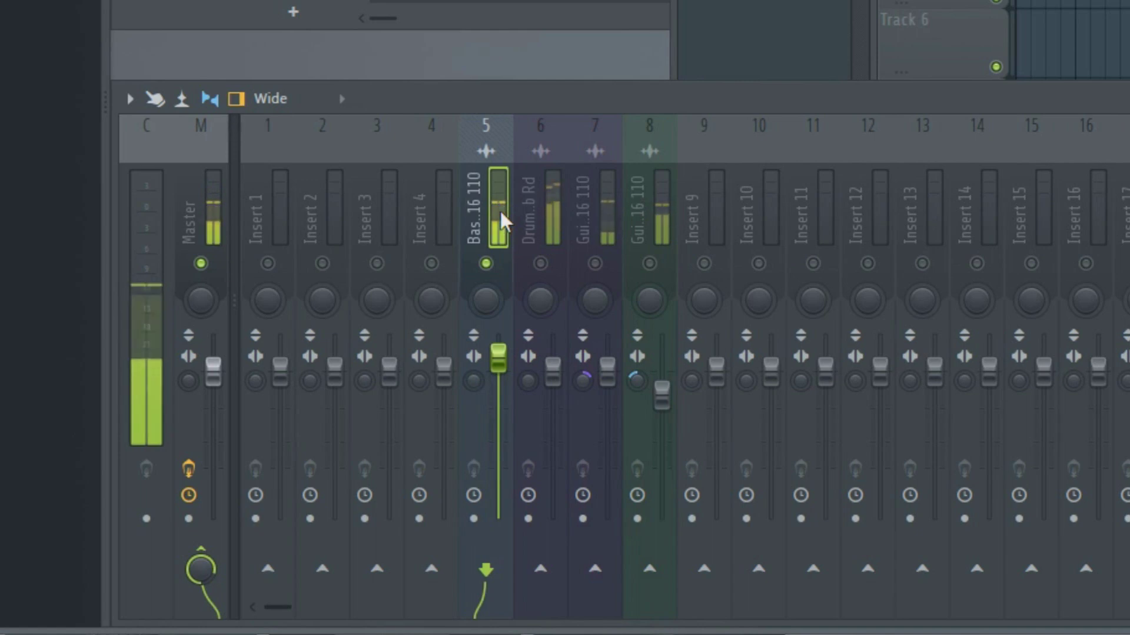
pyautogui.click(606, 234)
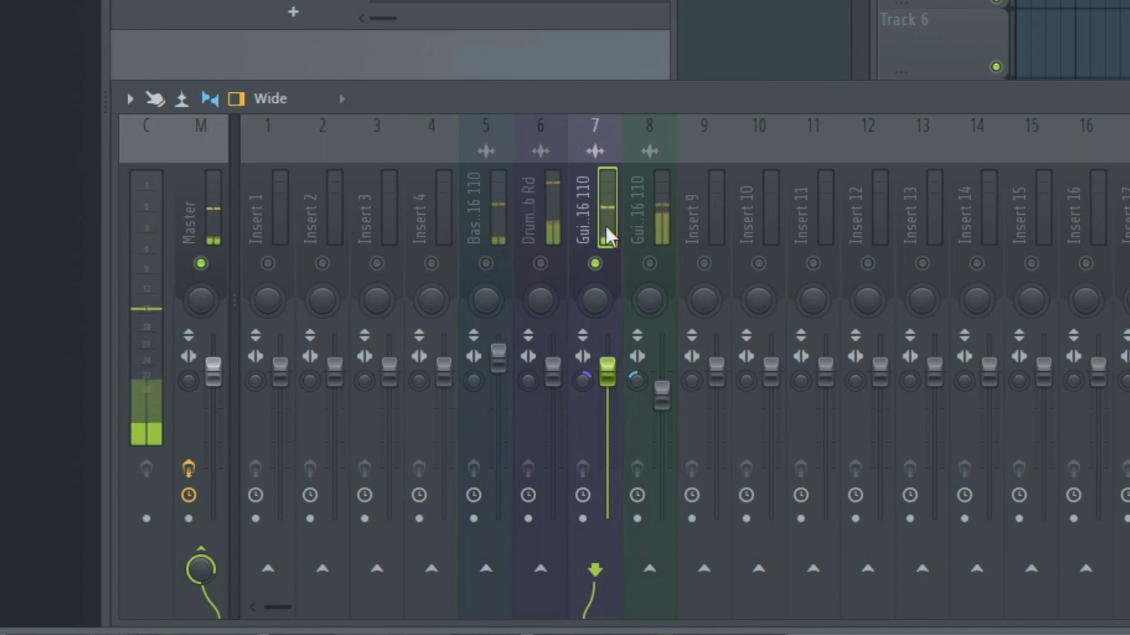
pyautogui.click(661, 224)
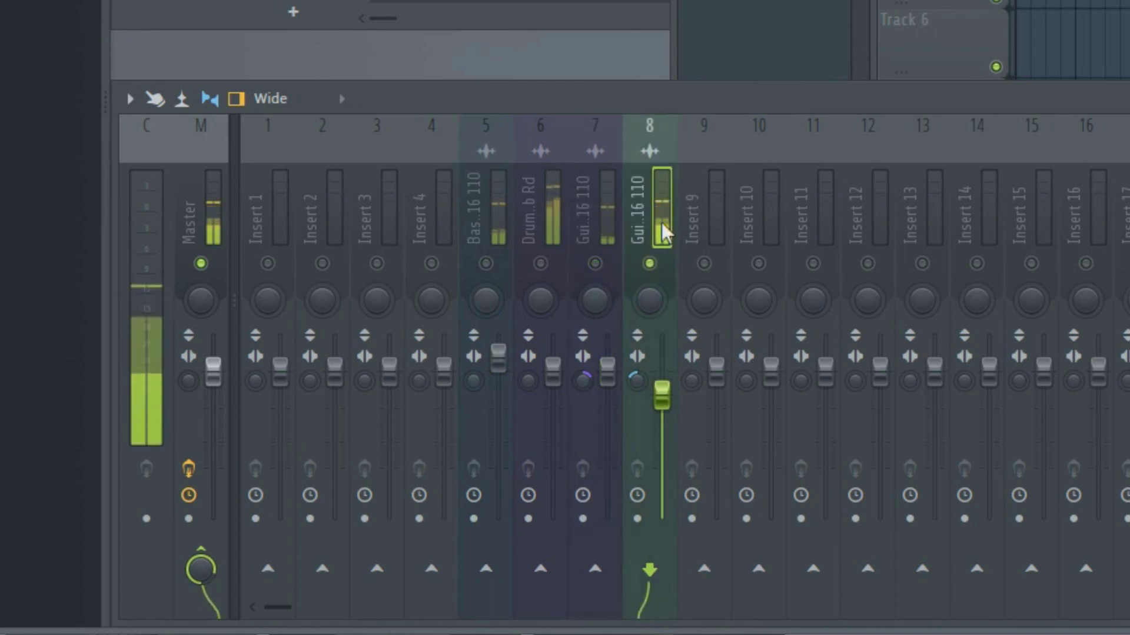
pyautogui.click(553, 228)
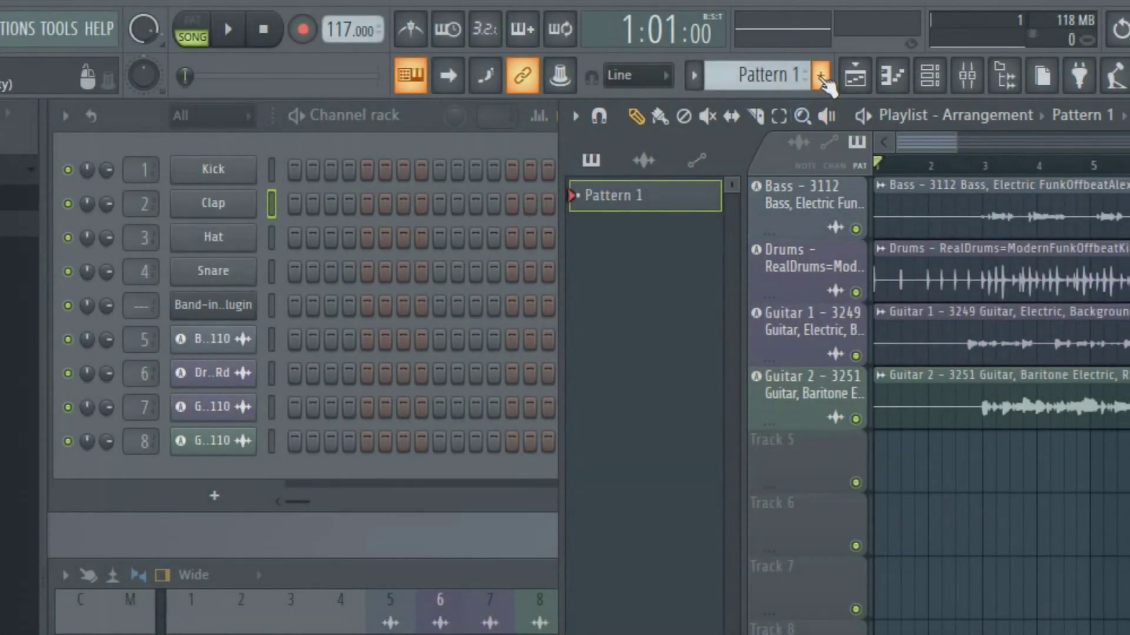
# Step: Name the empty first pattern "kick and clap"
pyautogui.click(821, 78)
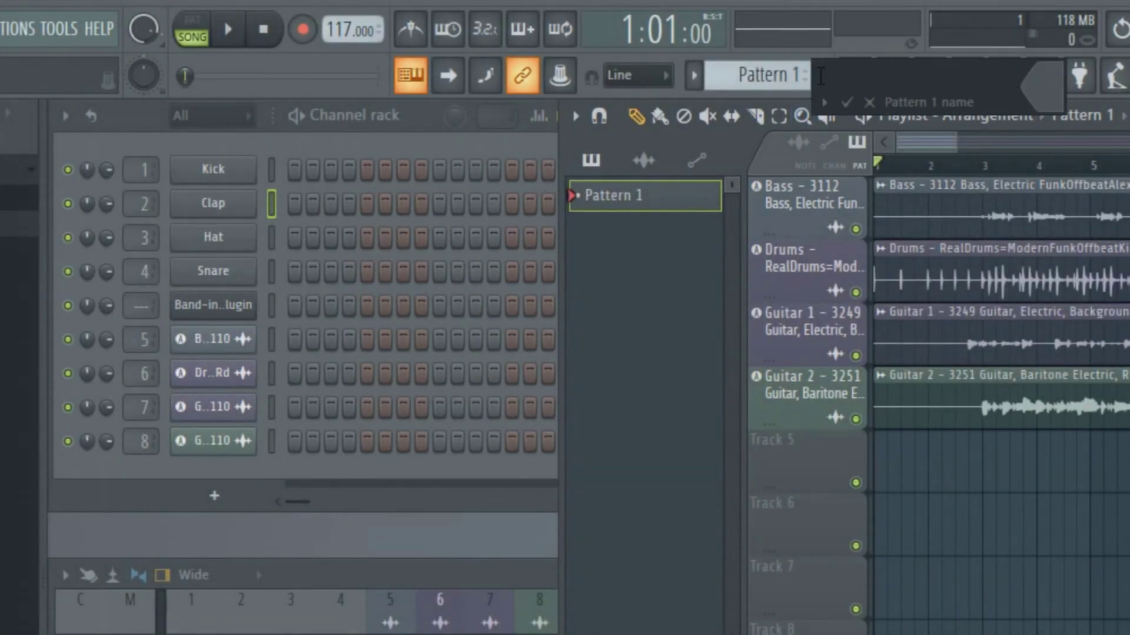
pyautogui.write('kick and clap')
pyautogui.press('Return')
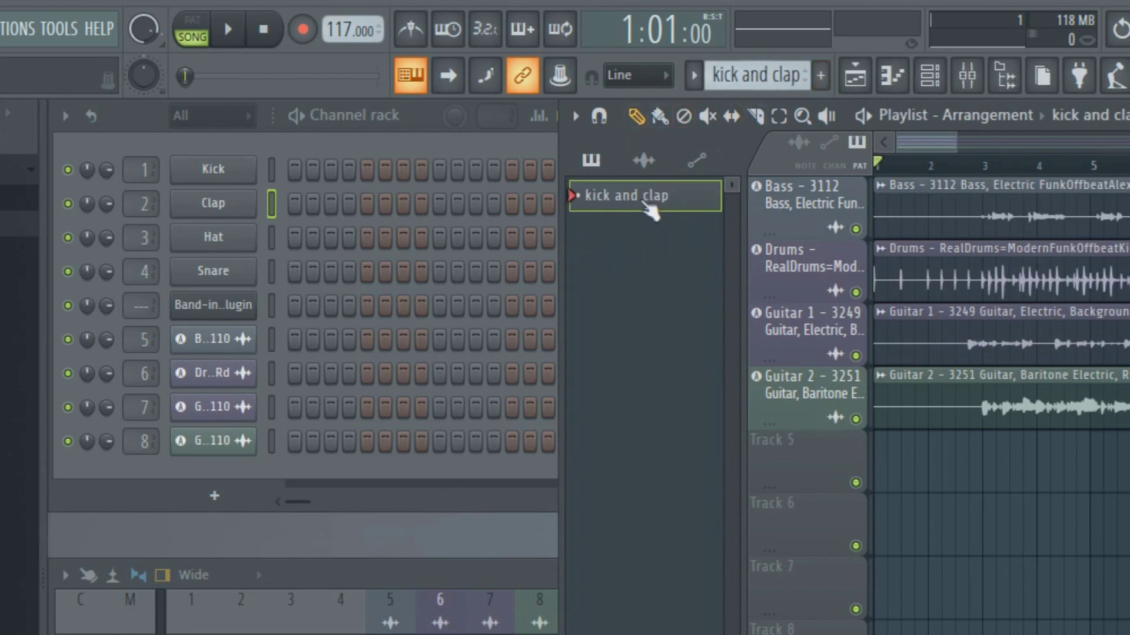
# Step: Program a Kick on step 1 and Claps on steps 5 and 13, and play the beat in pattern mode
pyautogui.click(373, 115)
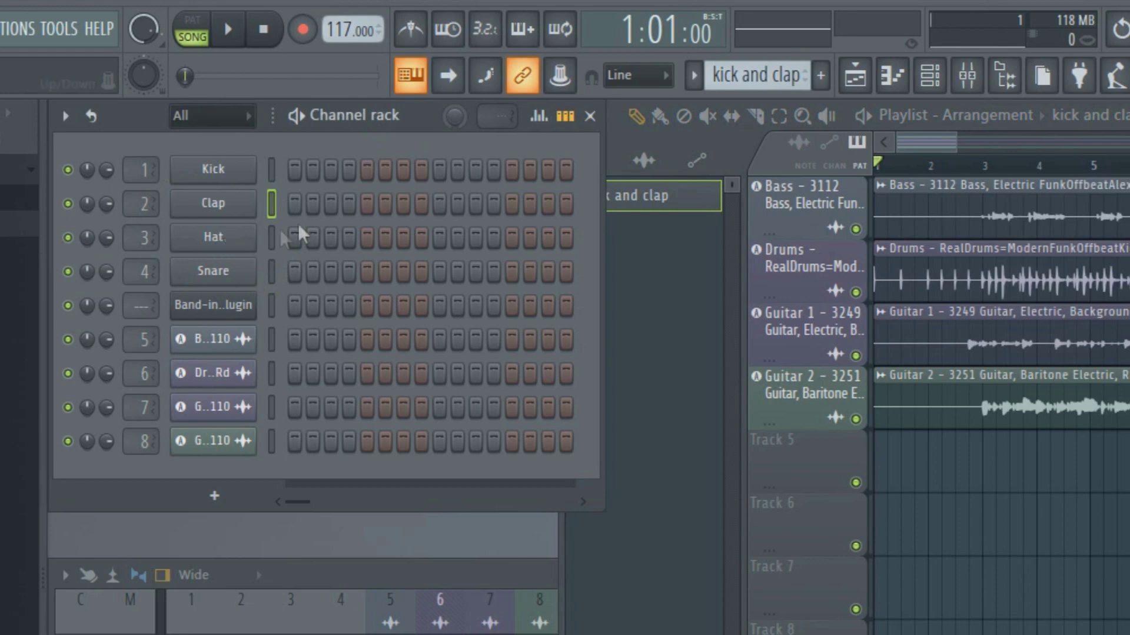
pyautogui.click(293, 168)
pyautogui.click(367, 201)
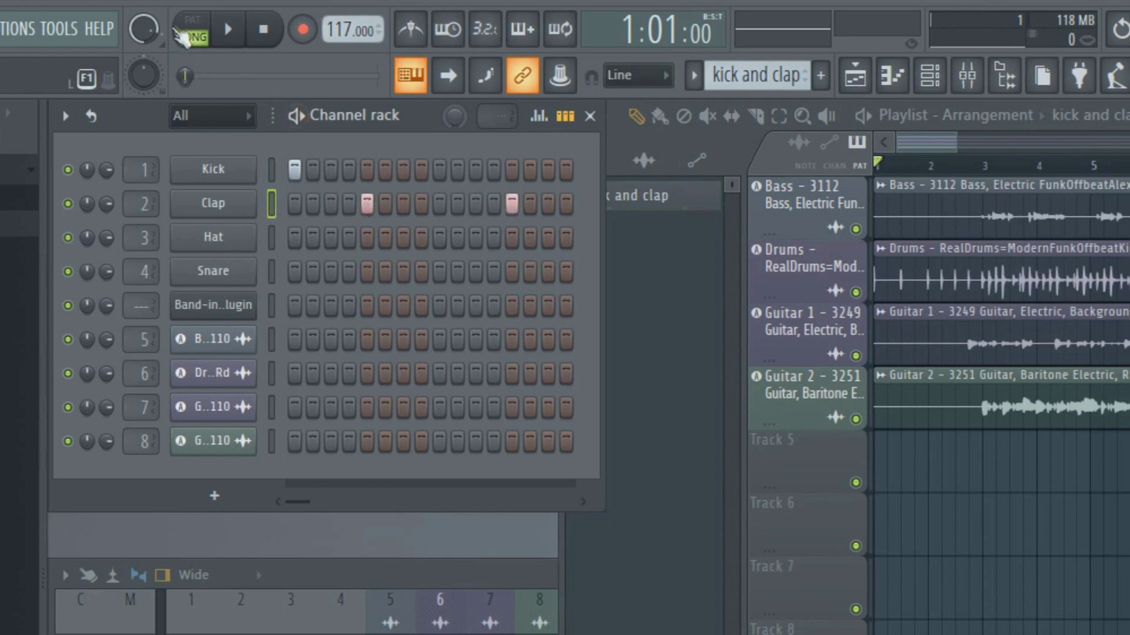
pyautogui.click(203, 29)
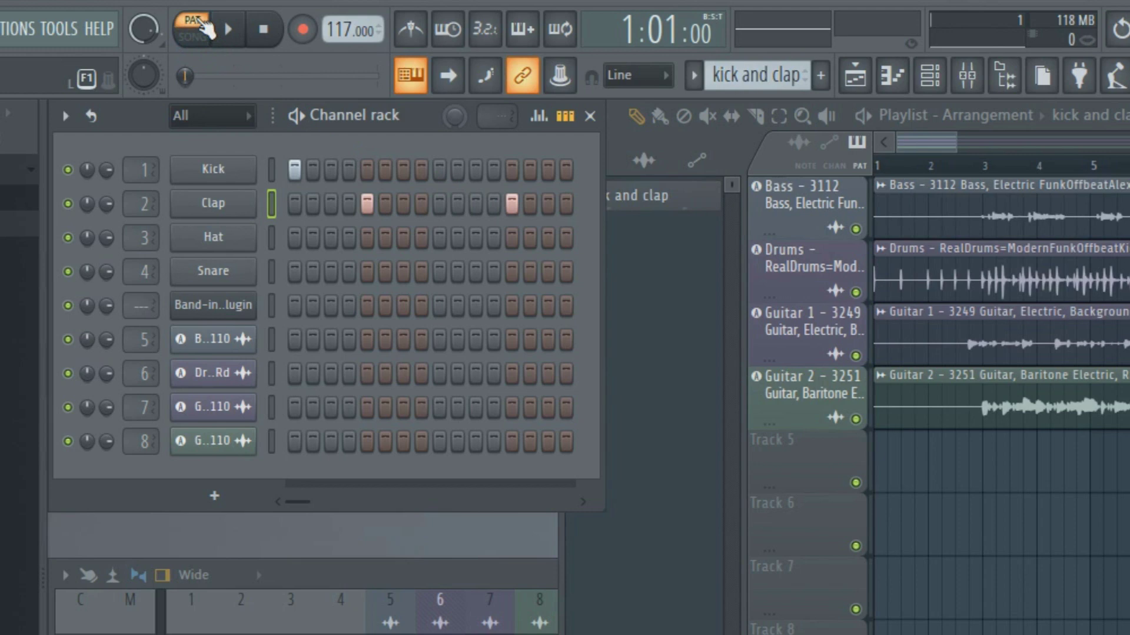
pyautogui.press('space')
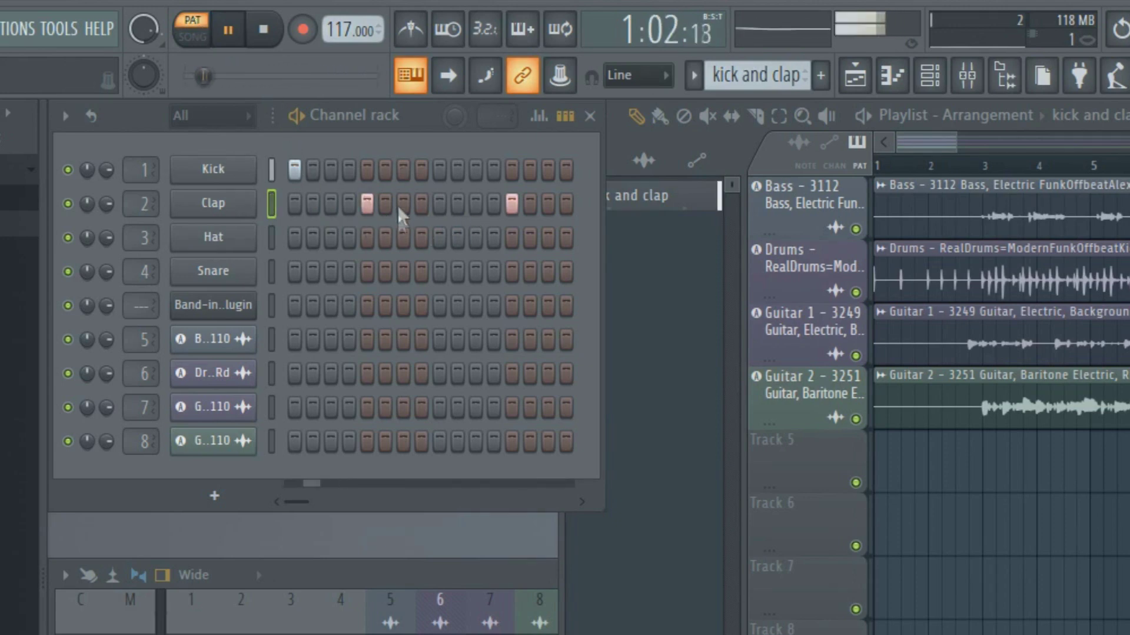
pyautogui.press('space')
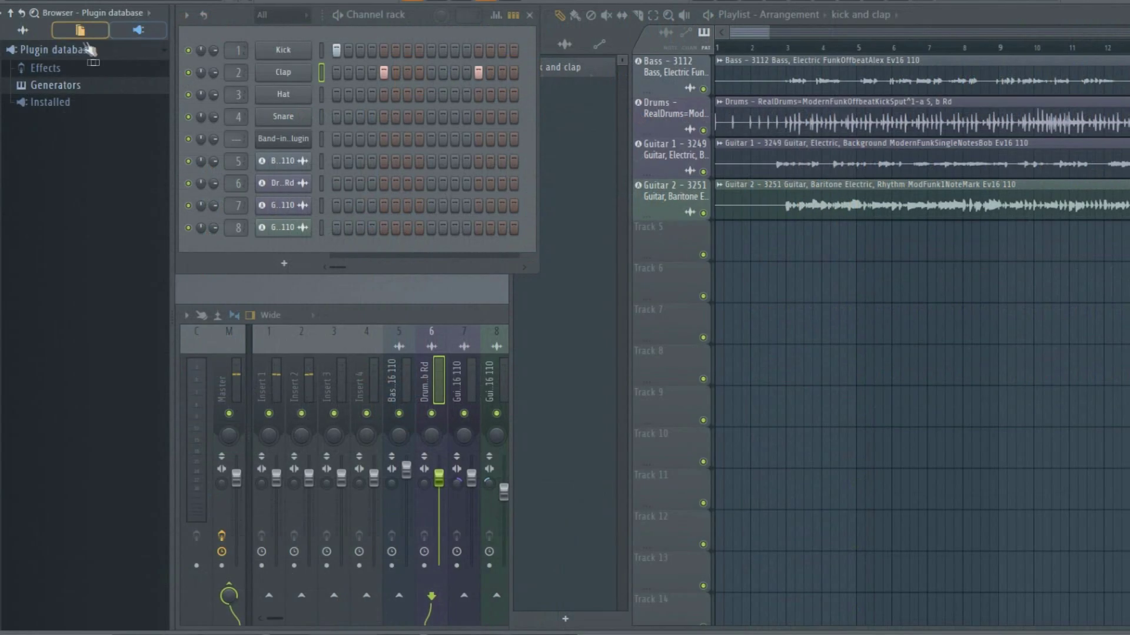
# Step: Open the Kicks folder of the Drums sample packs and audition a range of kick samples
pyautogui.click(29, 35)
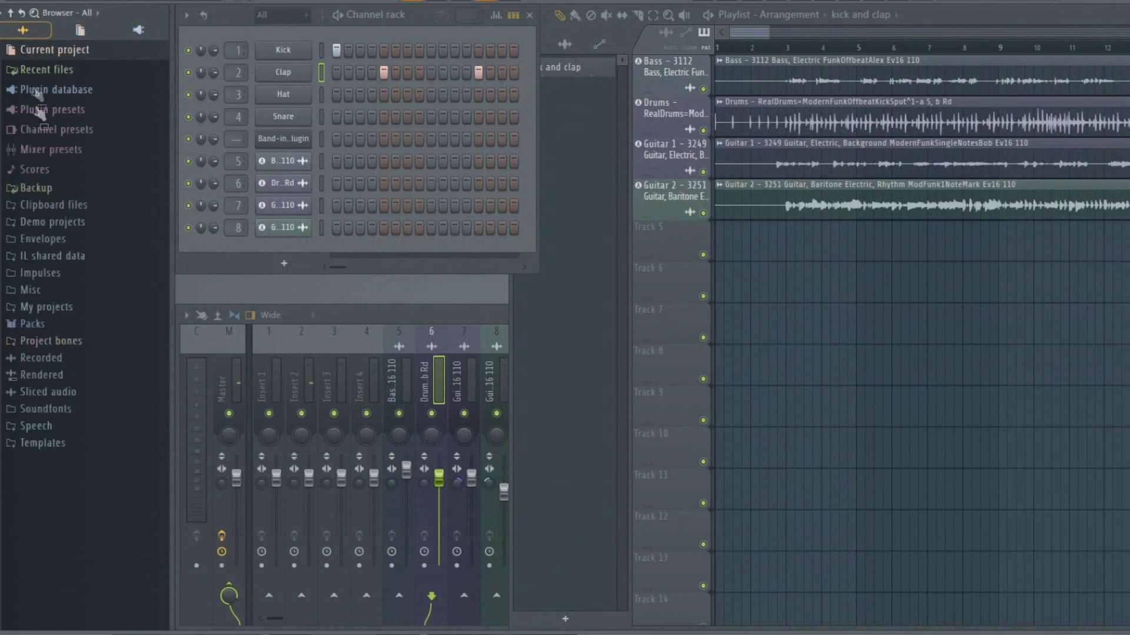
pyautogui.click(34, 323)
pyautogui.click(55, 341)
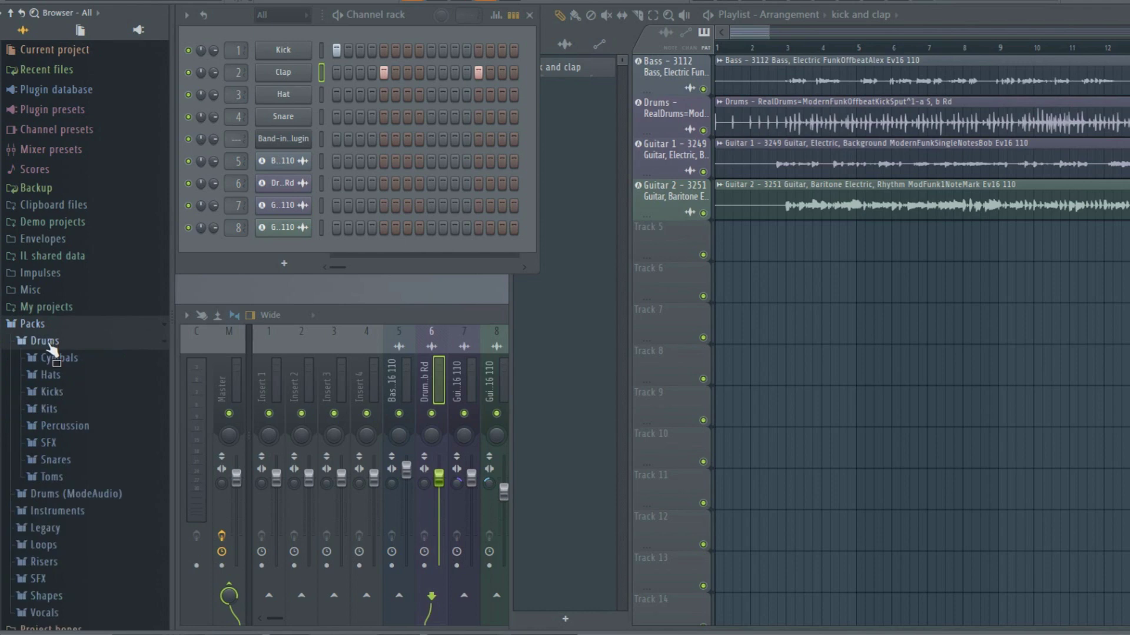
pyautogui.click(56, 393)
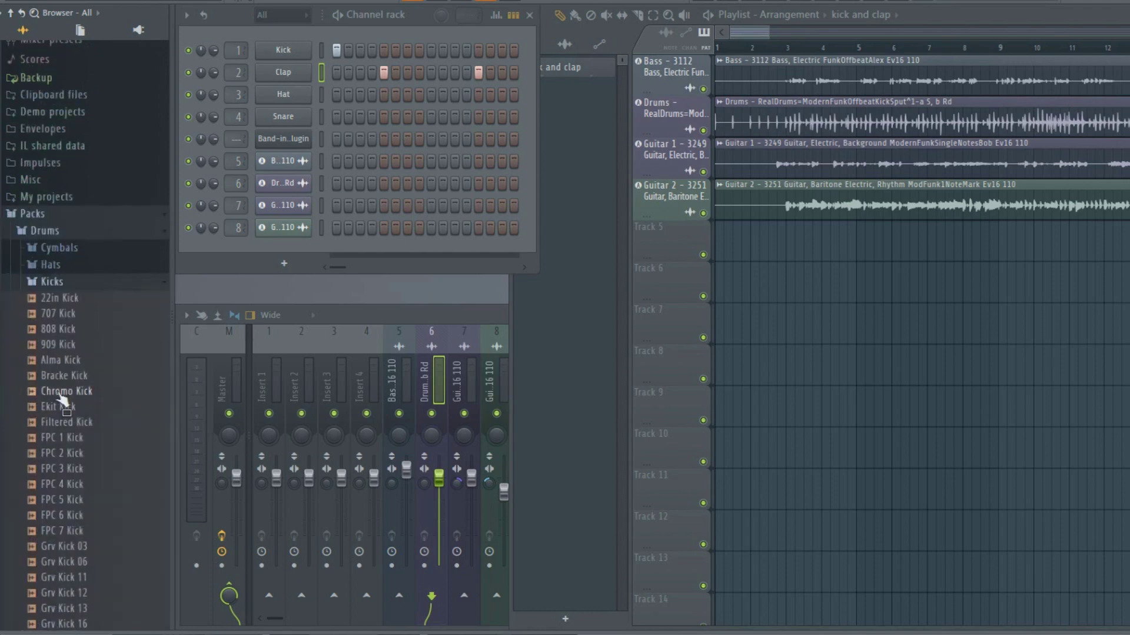
pyautogui.click(66, 364)
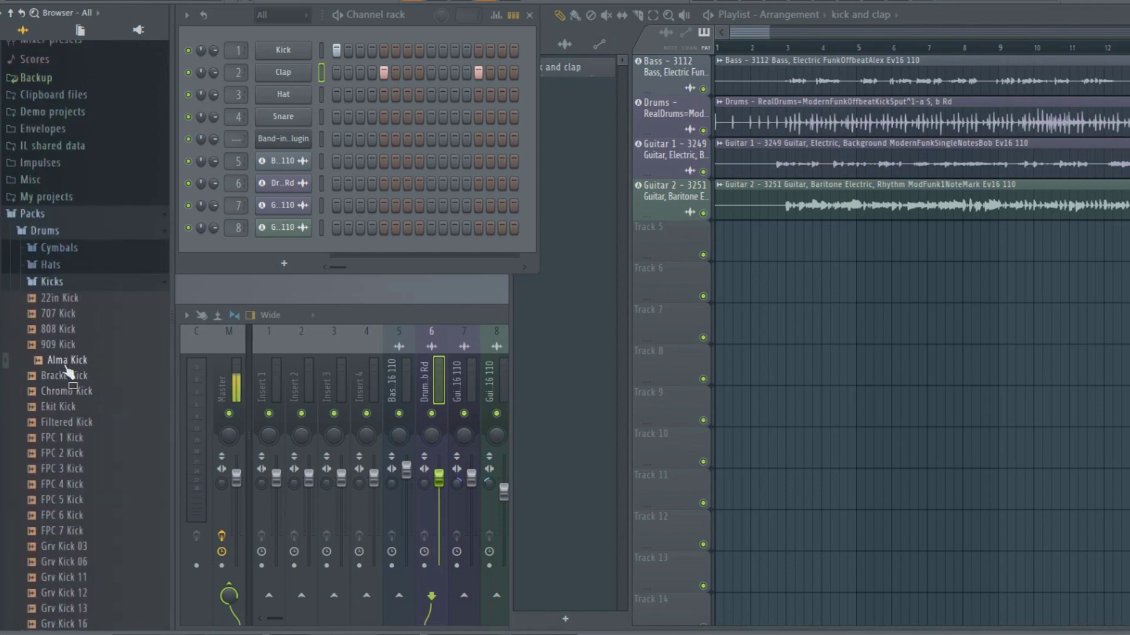
pyautogui.click(61, 456)
pyautogui.click(62, 531)
pyautogui.click(61, 500)
pyautogui.click(61, 515)
pyautogui.click(64, 562)
pyautogui.click(72, 609)
pyautogui.scroll(-10, 69, 561)
pyautogui.click(82, 144)
pyautogui.click(79, 237)
pyautogui.click(71, 330)
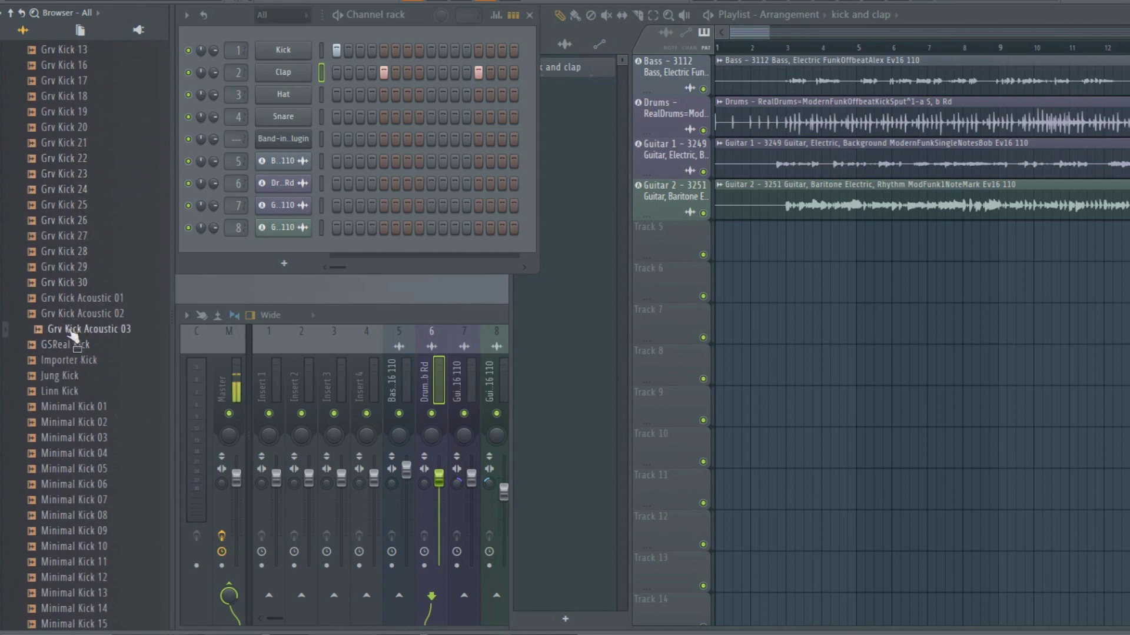
pyautogui.click(75, 377)
pyautogui.click(73, 392)
pyautogui.click(76, 454)
pyautogui.scroll(-8, 81, 506)
pyautogui.click(64, 299)
pyautogui.click(73, 361)
pyautogui.click(77, 454)
pyautogui.click(82, 516)
pyautogui.scroll(-4, 92, 573)
# Step: Compare several Minimal Kick samples and replace the Kick channel's sample with Minimal Kick 40
pyautogui.click(82, 376)
pyautogui.click(88, 423)
pyautogui.click(93, 455)
pyautogui.click(92, 486)
pyautogui.click(99, 454)
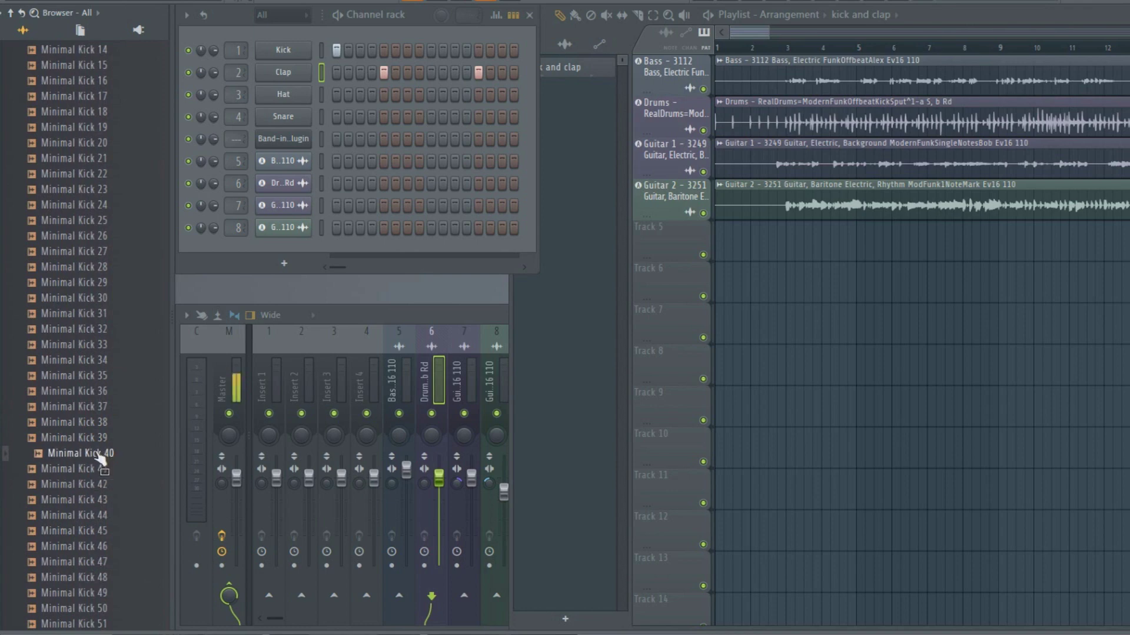
pyautogui.moveTo(65, 462); pyautogui.dragTo(297, 56)
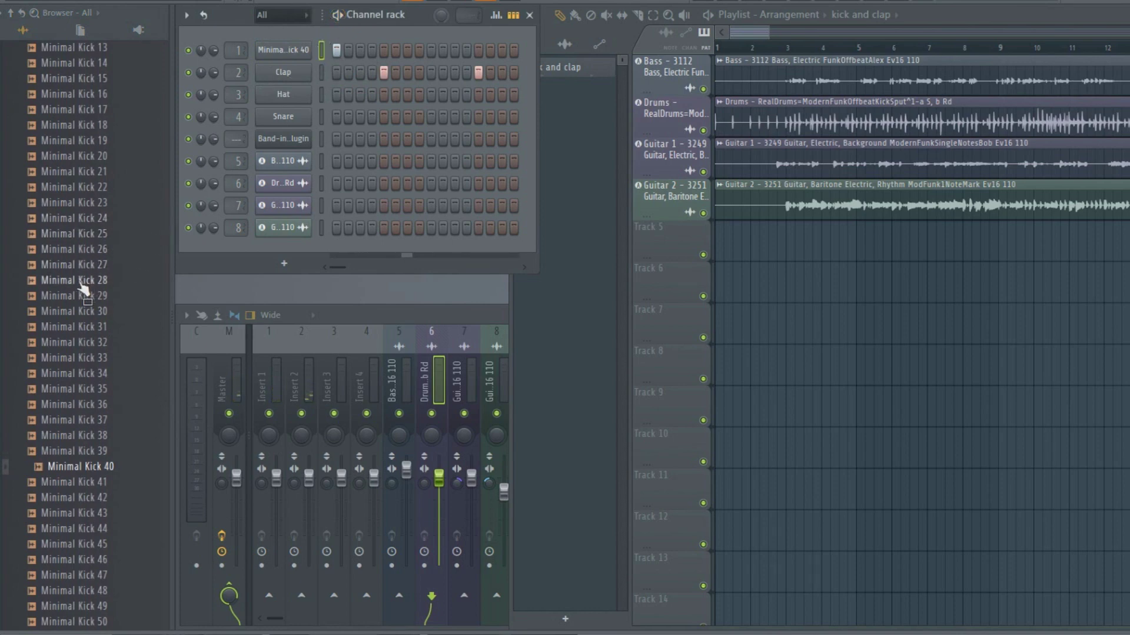
# Step: Audition clap samples in the Percussion folder and replace the Clap channel's sample with DNC Clap 1
pyautogui.scroll(20, 47, 234)
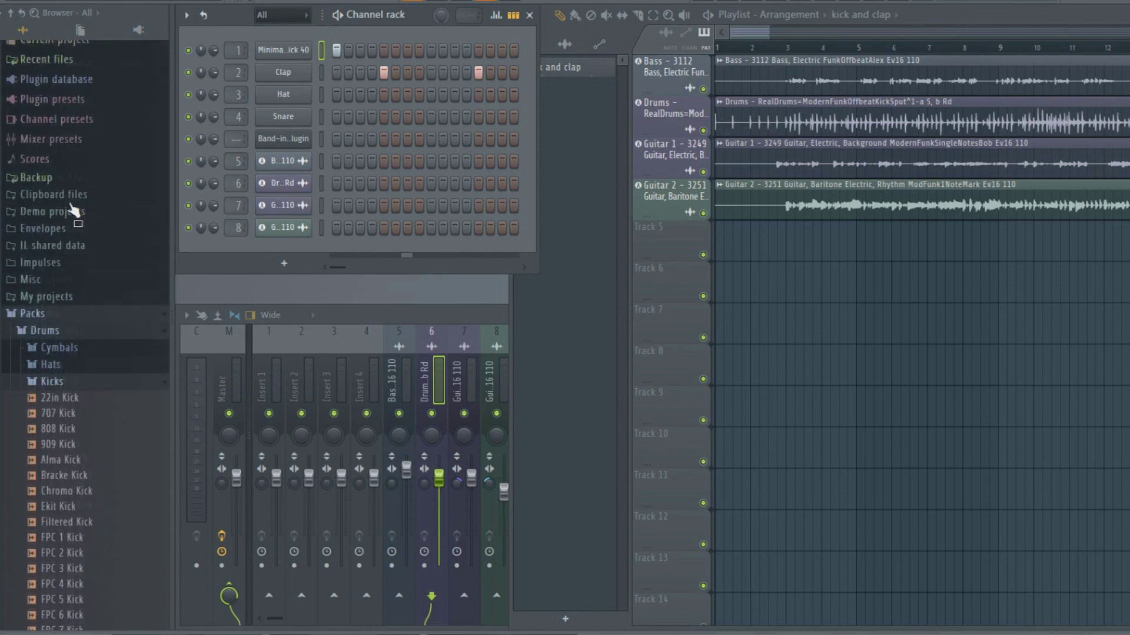
pyautogui.click(52, 392)
pyautogui.click(66, 428)
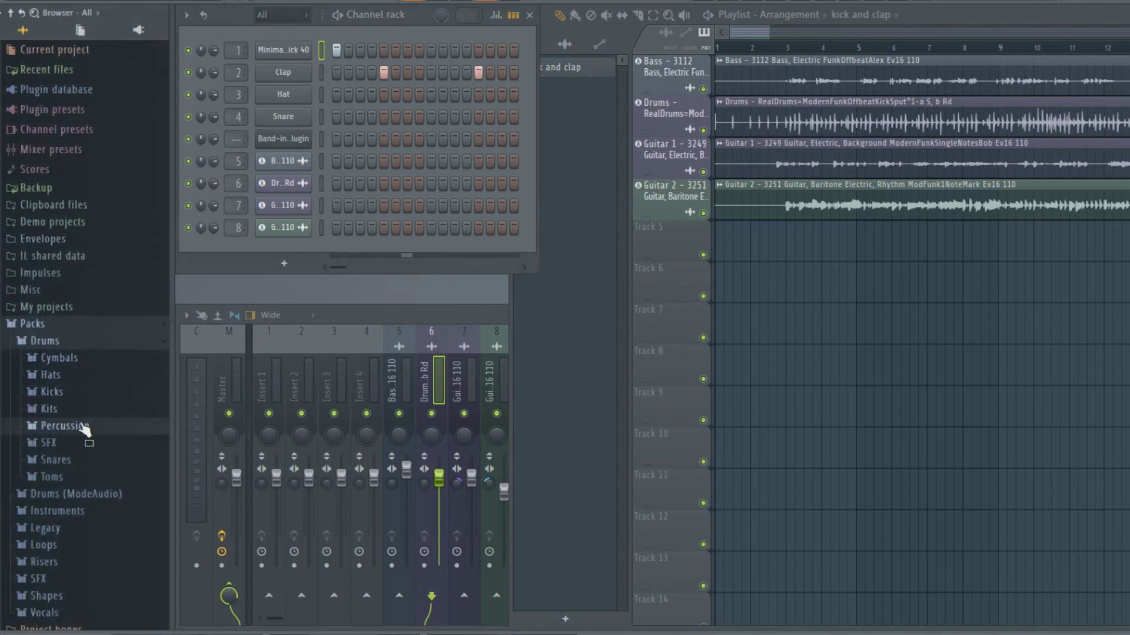
pyautogui.click(65, 410)
pyautogui.click(68, 425)
pyautogui.click(77, 441)
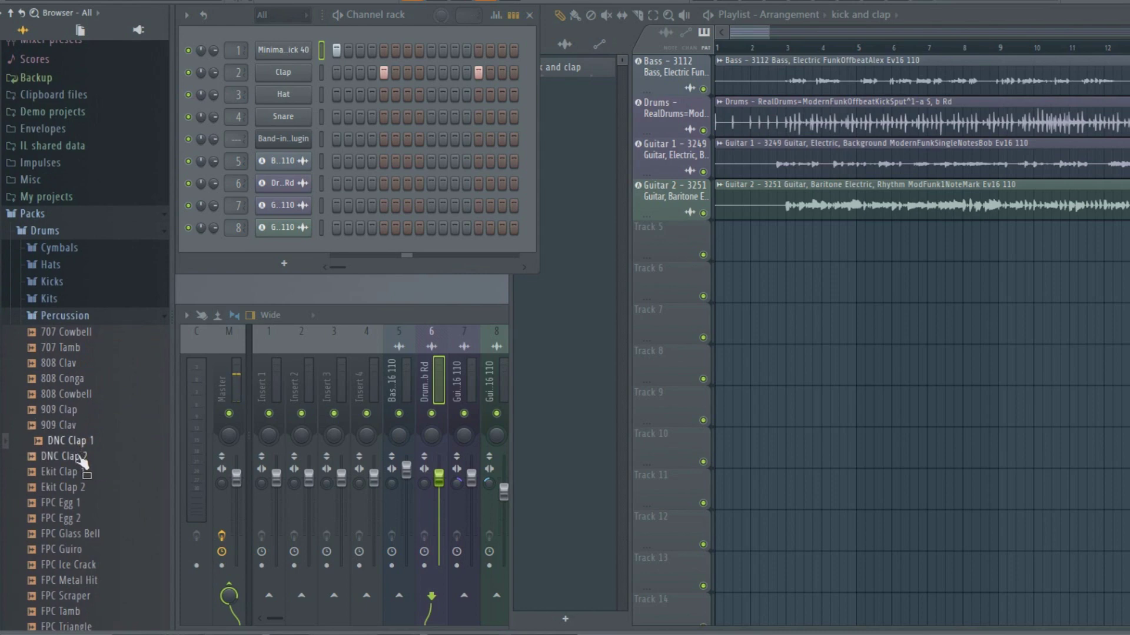
pyautogui.click(83, 463)
pyautogui.click(82, 442)
pyautogui.moveTo(149, 390); pyautogui.dragTo(290, 78)
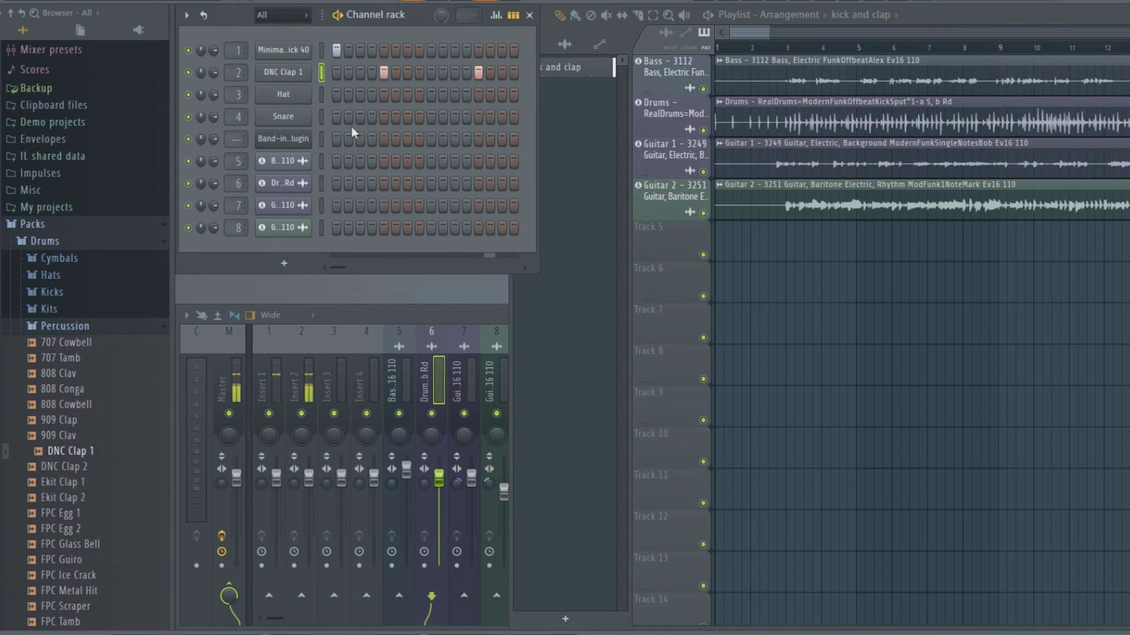
# Step: Place the kick and clap pattern on playlist Track 5 at bar 3, repeat it along the arrangement, and play the song
pyautogui.click(581, 113)
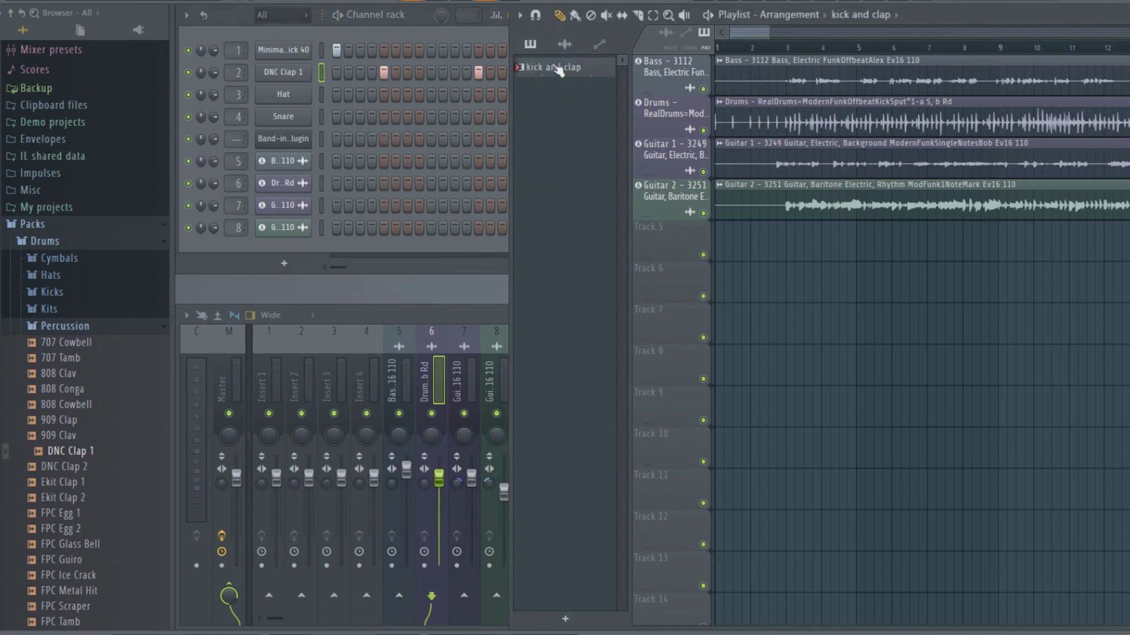
pyautogui.moveTo(558, 69); pyautogui.dragTo(788, 245)
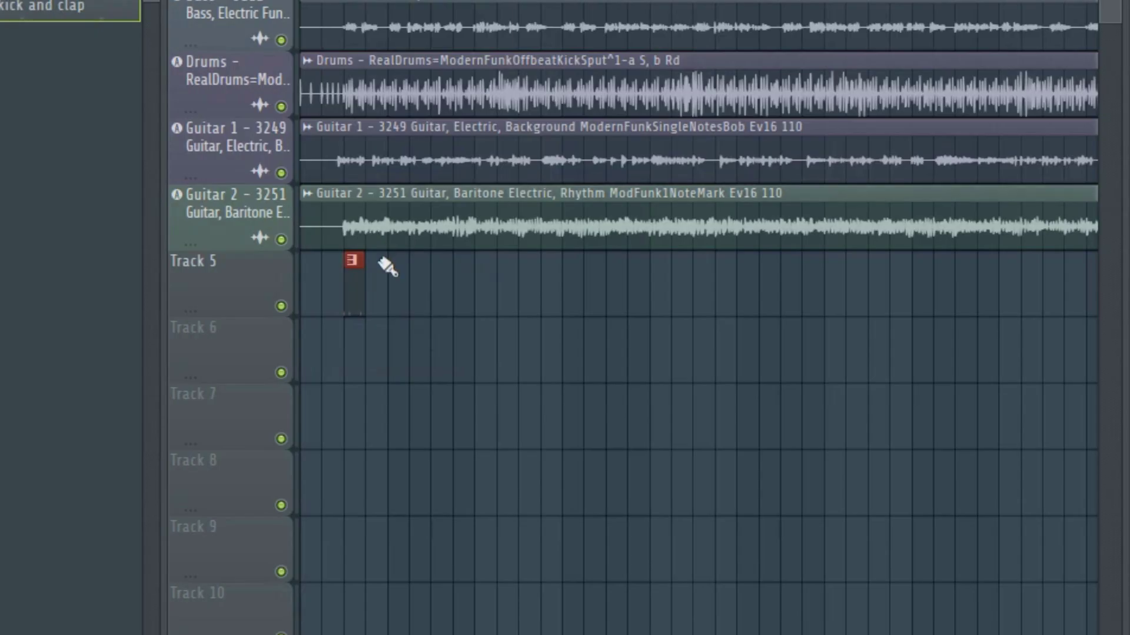
pyautogui.moveTo(380, 263); pyautogui.dragTo(1095, 263)
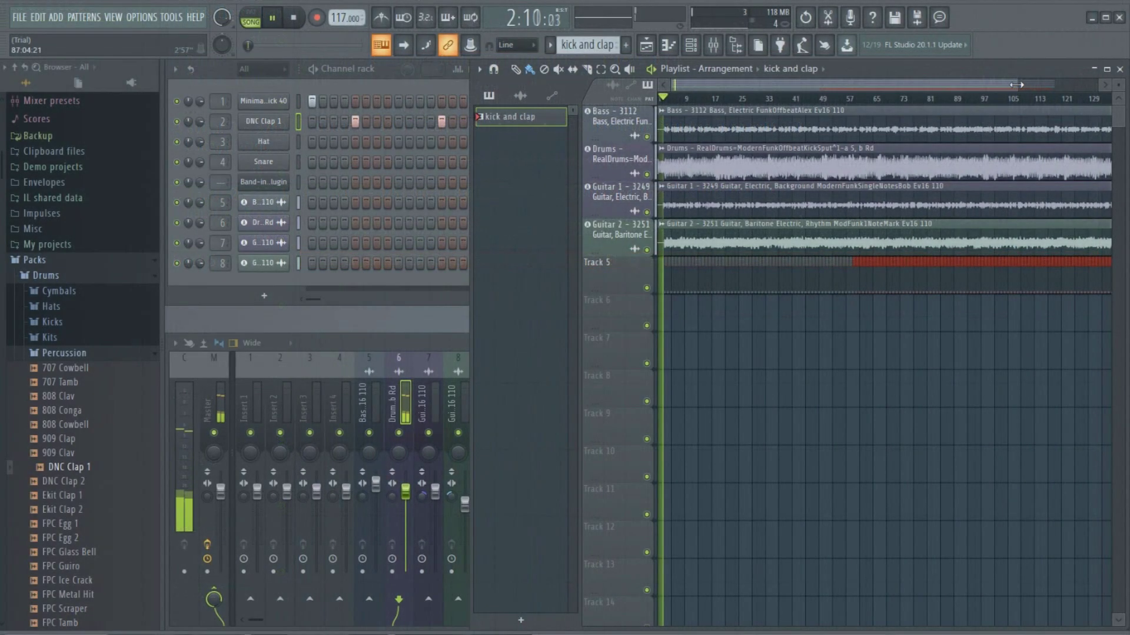
pyautogui.moveTo(1016, 85); pyautogui.dragTo(734, 85)
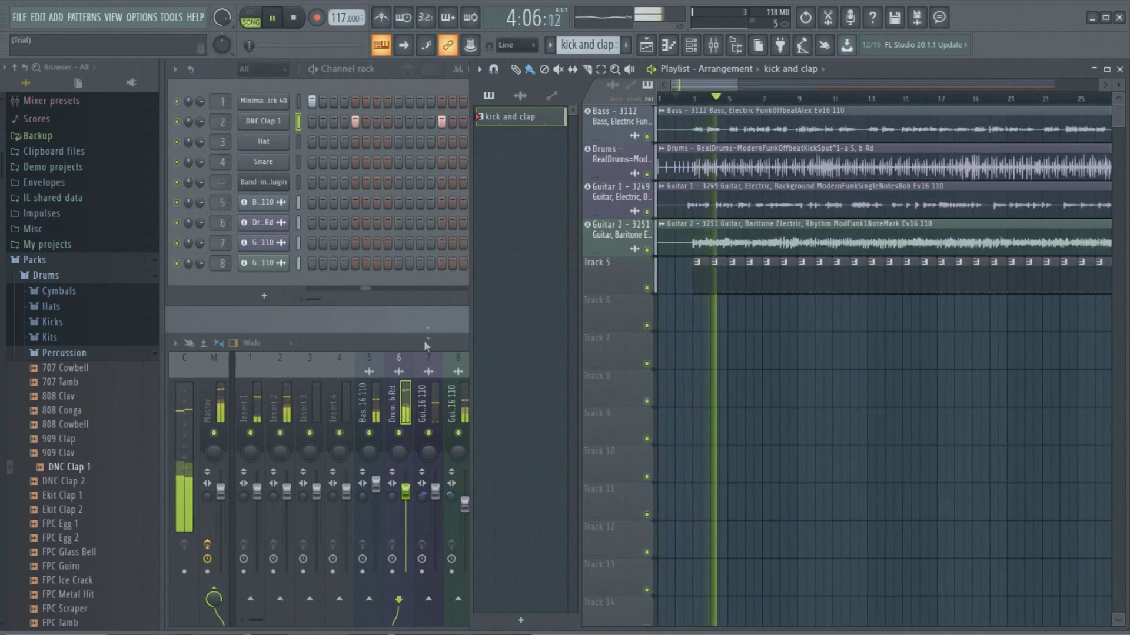
# Step: Lower the clap volume on mixer Insert 2 and raise the kick volume on Insert 1 to about 106% (1.3 dB)
pyautogui.moveTo(286, 491); pyautogui.dragTo(257, 476)
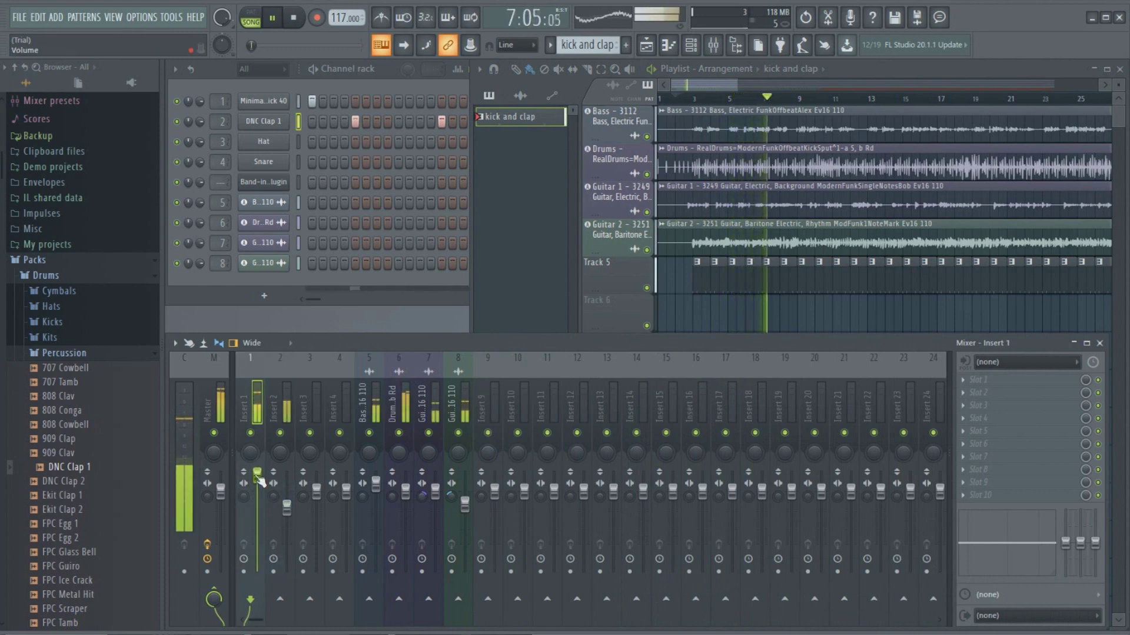
pyautogui.moveTo(257, 476); pyautogui.dragTo(258, 481)
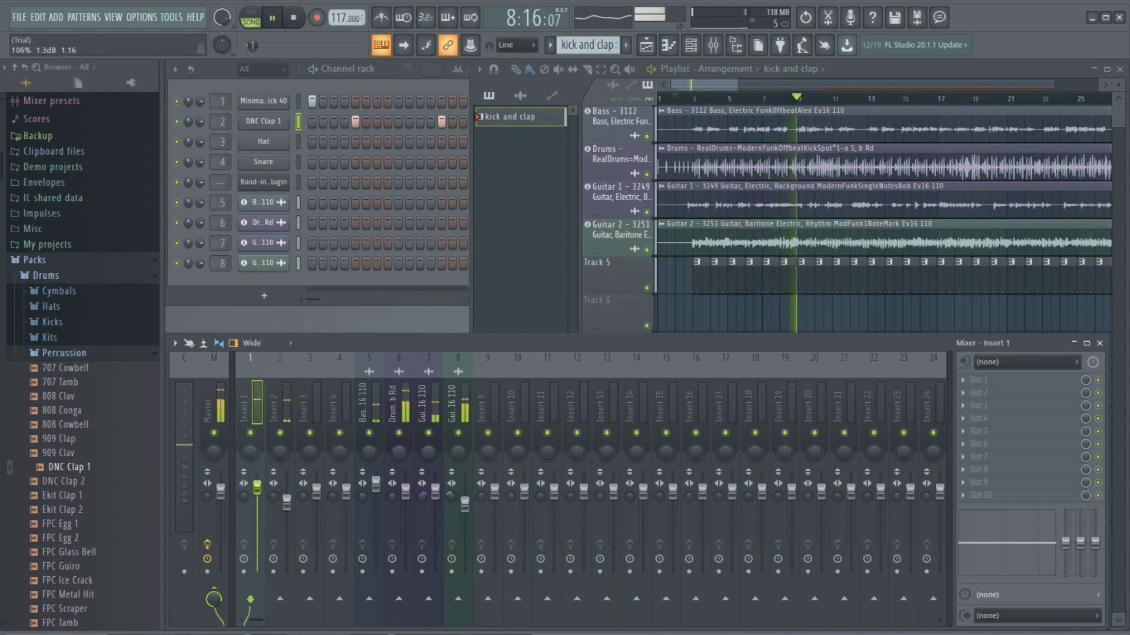
pyautogui.click(287, 500)
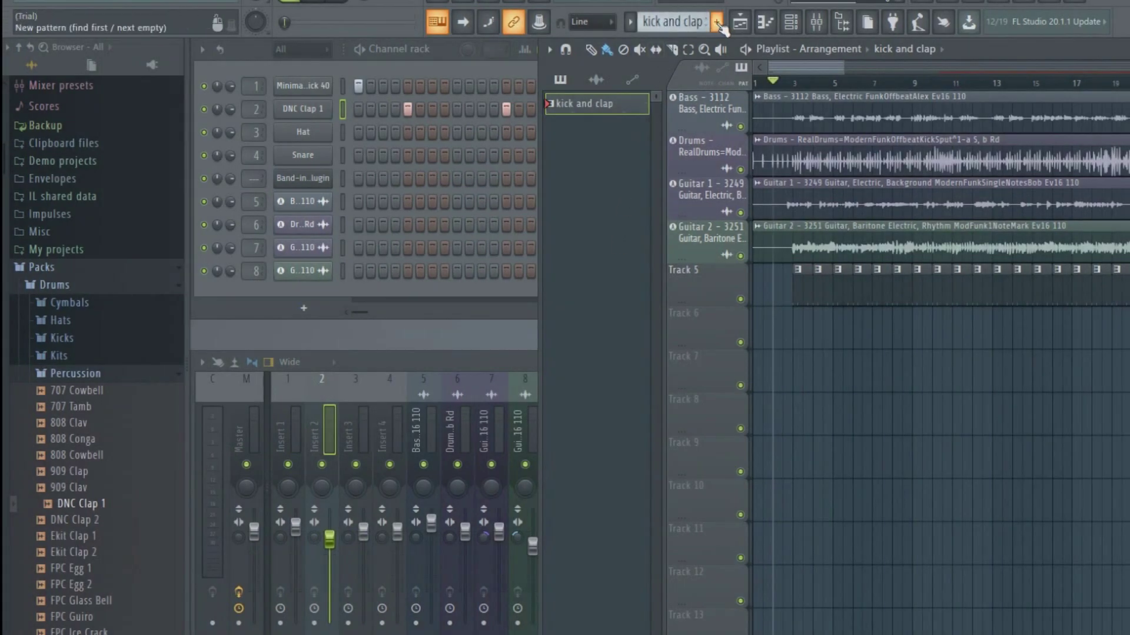
# Step: Create a new pattern named "synth"
pyautogui.click(717, 23)
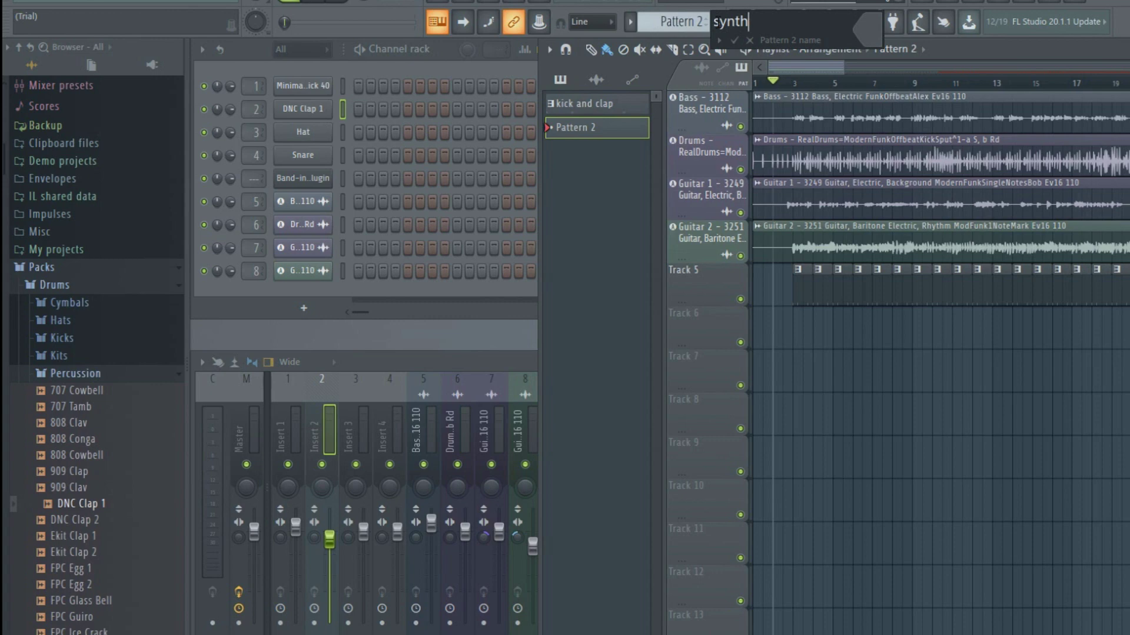
pyautogui.press('Return')
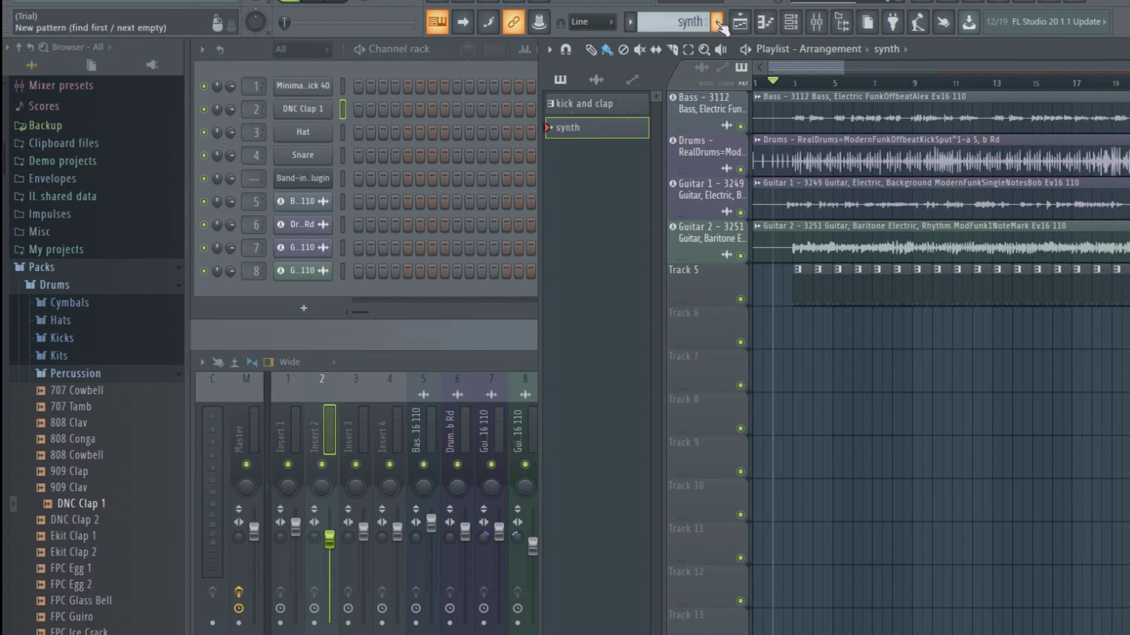
# Step: Add PoiZone from the Synth classic generators as a new channel and select the synth pattern
pyautogui.click(18, 48)
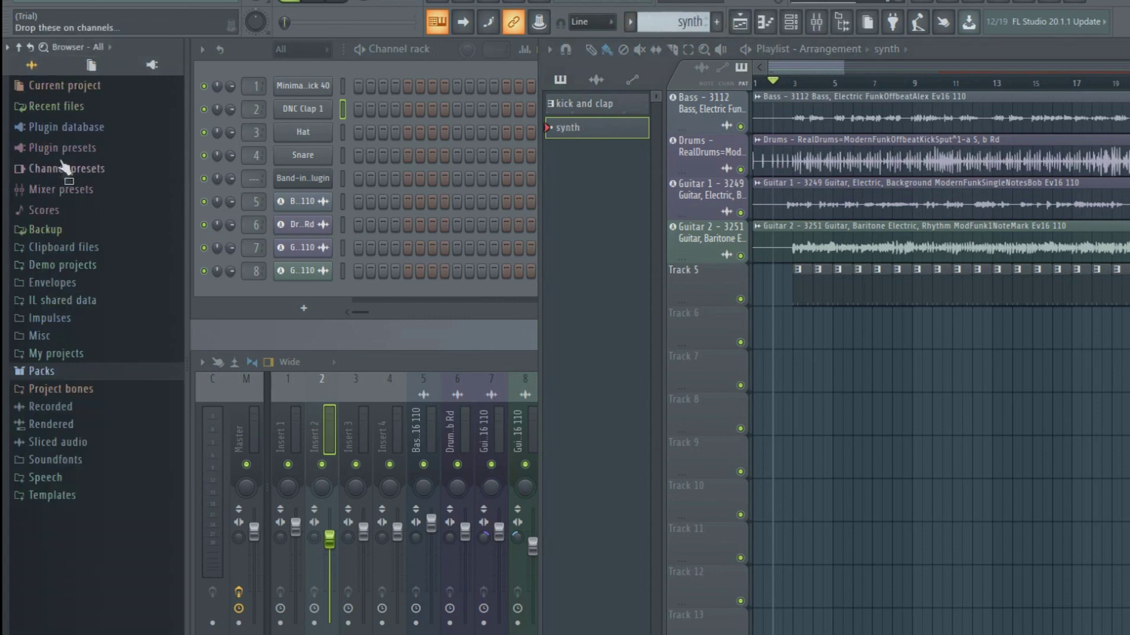
pyautogui.click(71, 127)
pyautogui.click(63, 167)
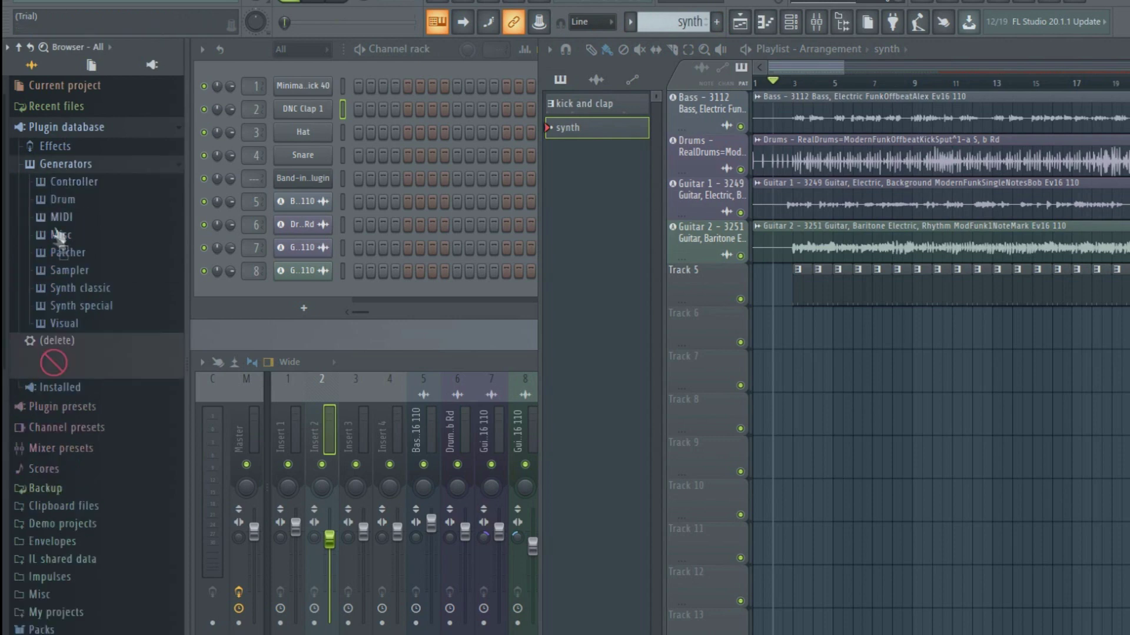
pyautogui.click(95, 289)
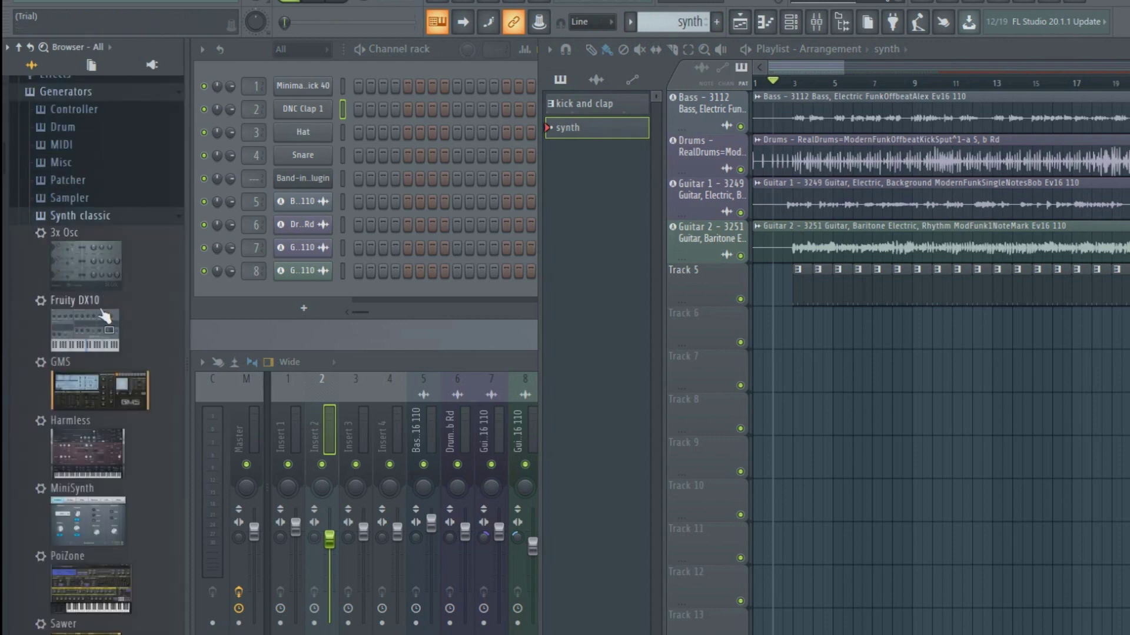
pyautogui.moveTo(82, 576); pyautogui.dragTo(317, 286)
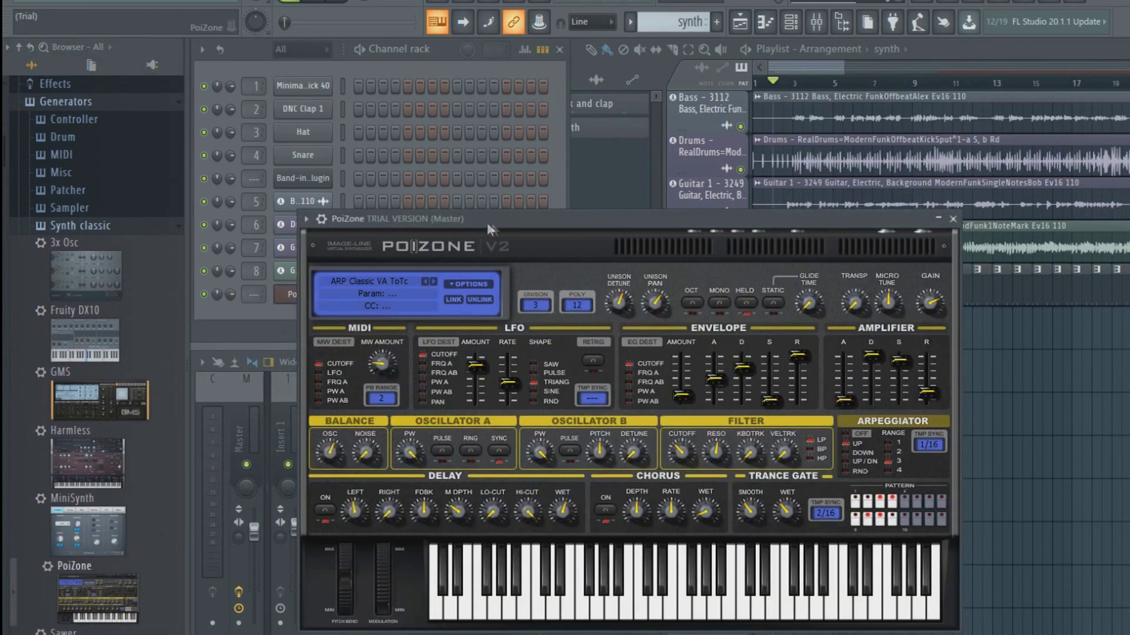
pyautogui.moveTo(500, 220); pyautogui.dragTo(207, 271)
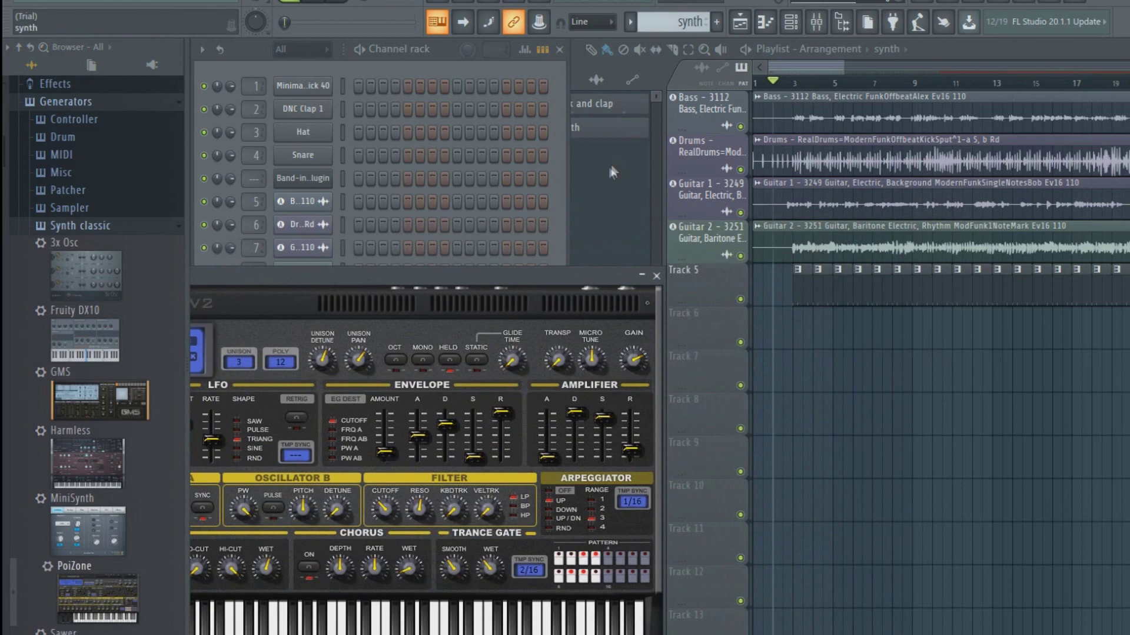
pyautogui.click(589, 136)
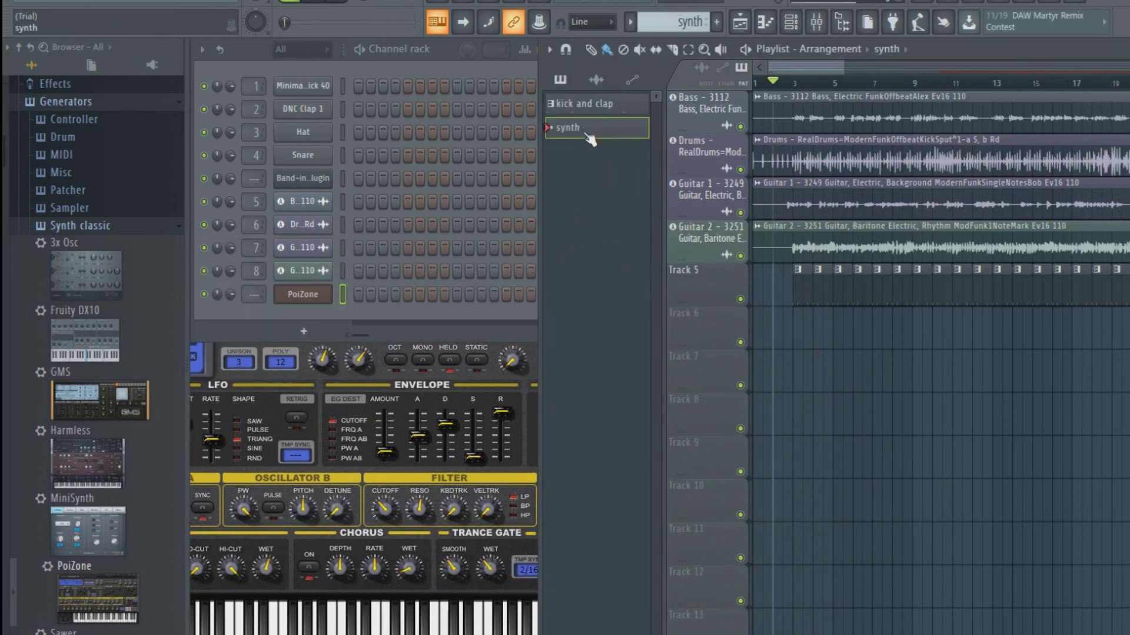
# Step: Draw PoiZone notes in the piano roll: F6 over bars 1–4, D#6 over bars 5–6, and D6 from bar 7
pyautogui.click(768, 24)
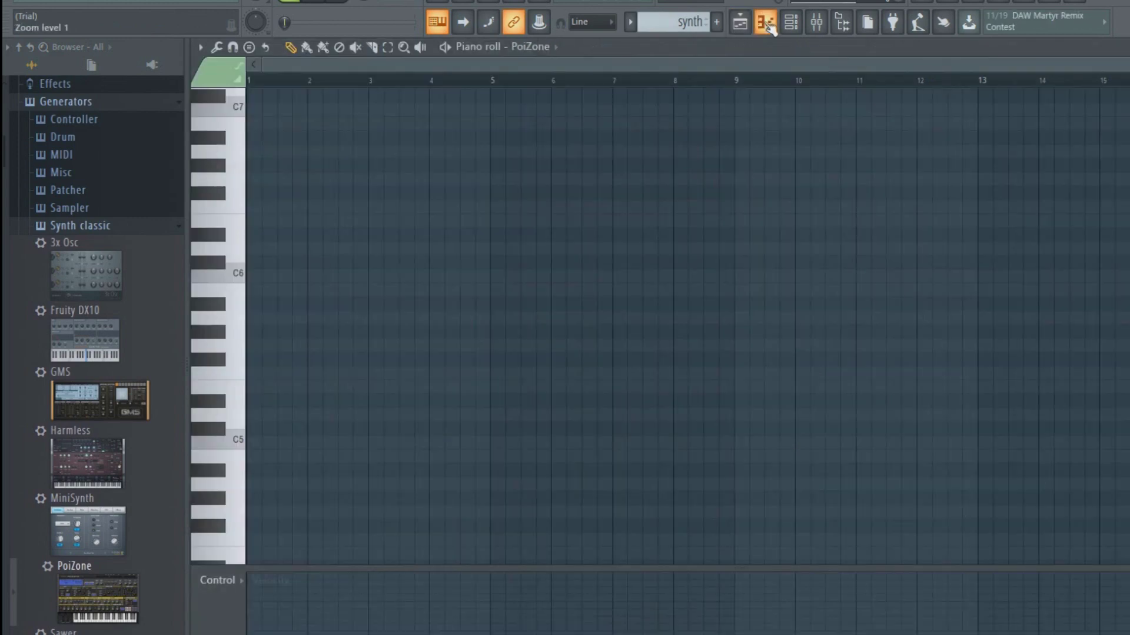
pyautogui.click(251, 206)
pyautogui.moveTo(373, 206); pyautogui.dragTo(485, 209)
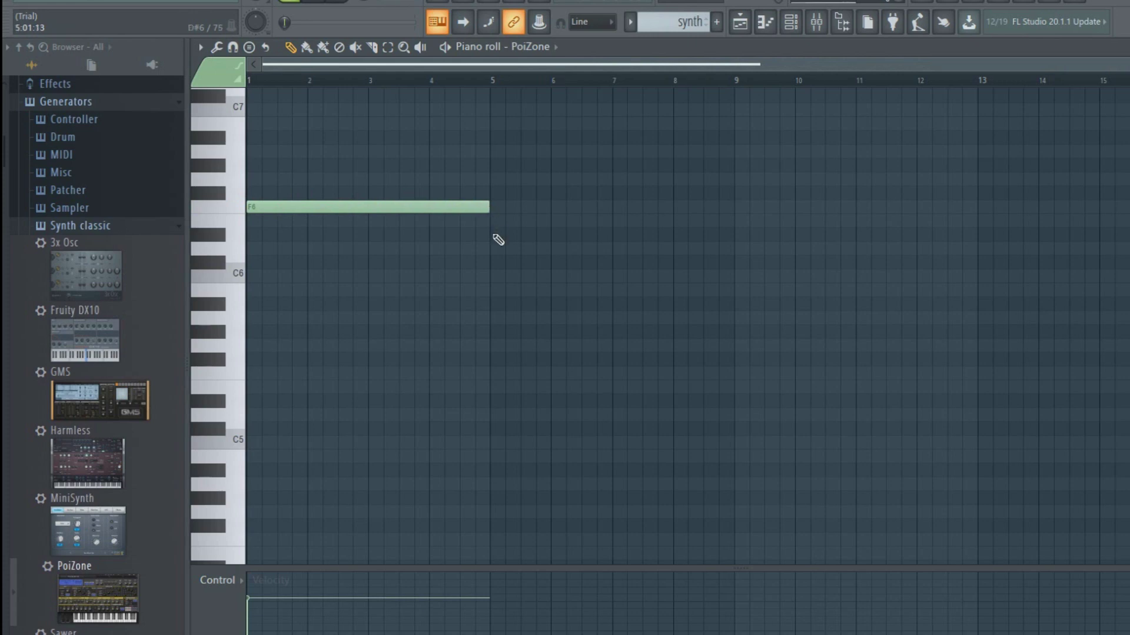
pyautogui.click(494, 235)
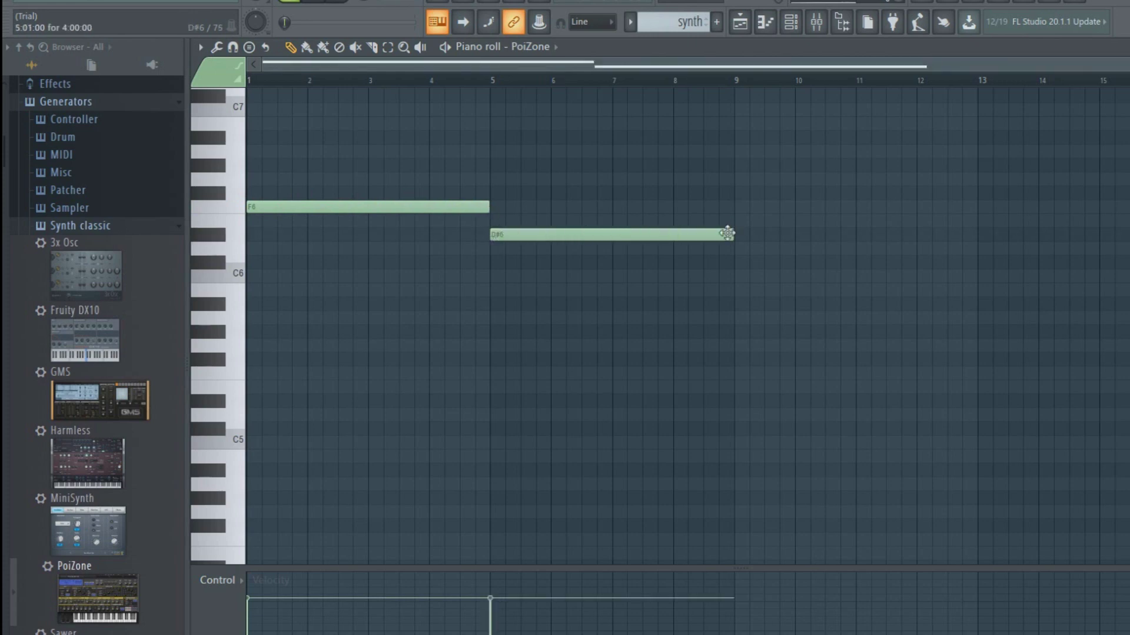
pyautogui.moveTo(732, 233); pyautogui.dragTo(633, 235)
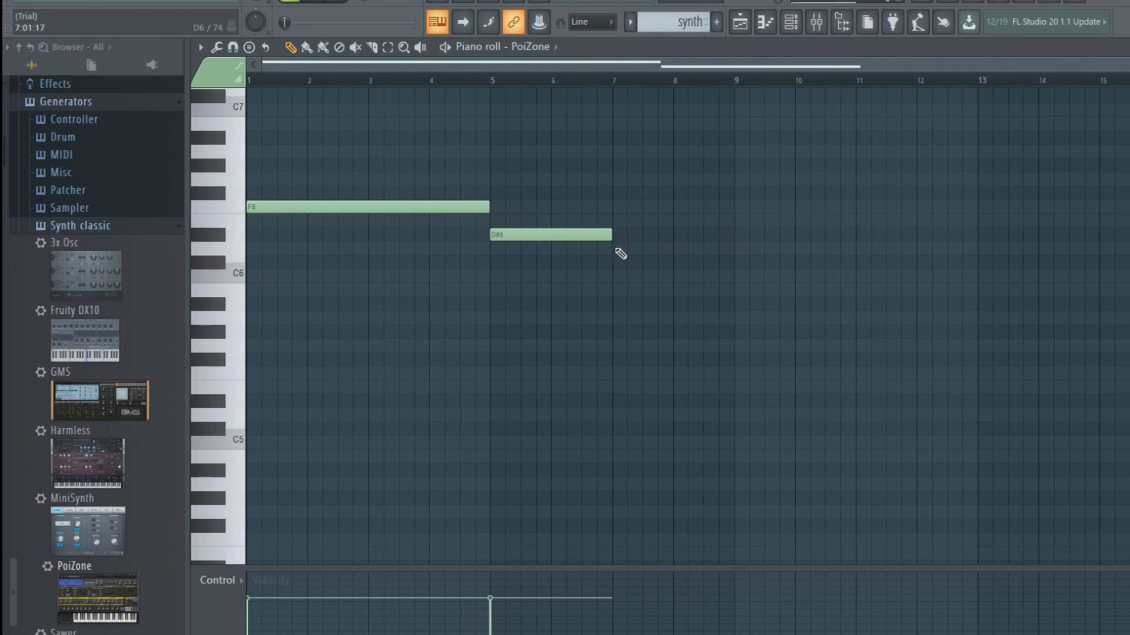
pyautogui.click(619, 251)
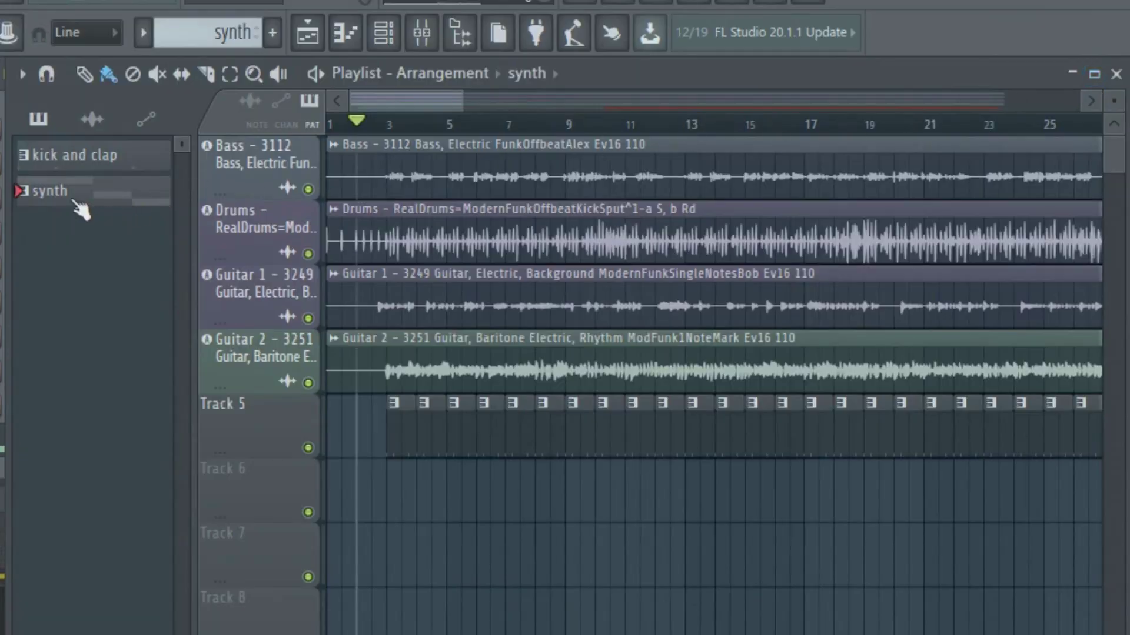
# Step: Place the synth pattern on playlist Track 6 at bar 3 and again at bar 11
pyautogui.moveTo(80, 209); pyautogui.dragTo(421, 491)
pyautogui.click(633, 468)
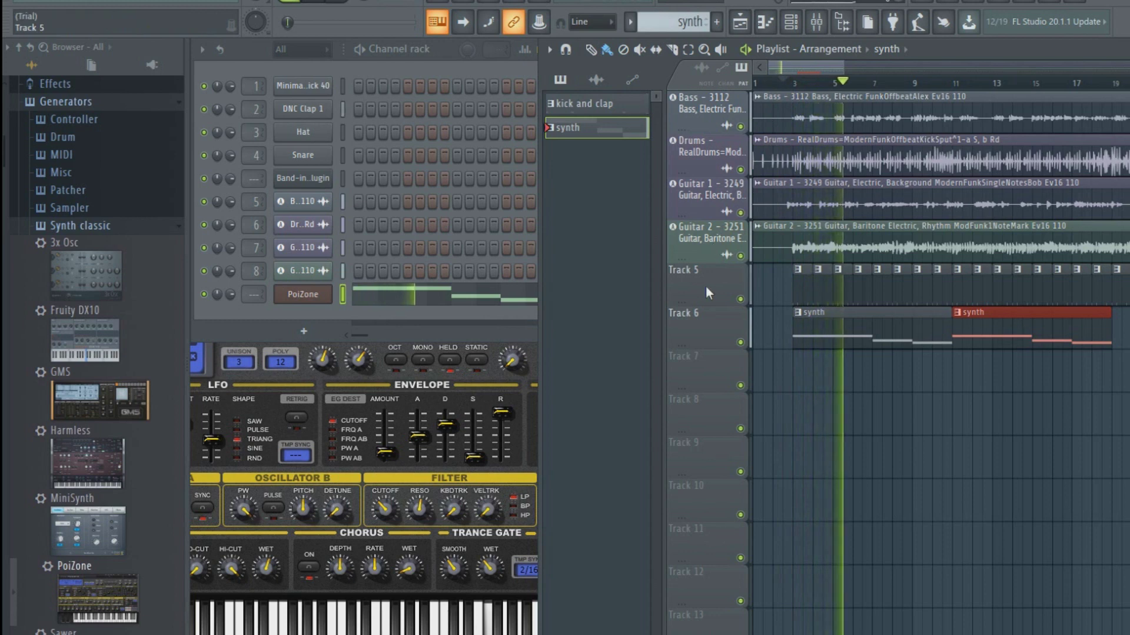
# Step: Lower PoiZone's LFO Amount and create an automation clip for it
pyautogui.click(529, 332)
pyautogui.click(533, 350)
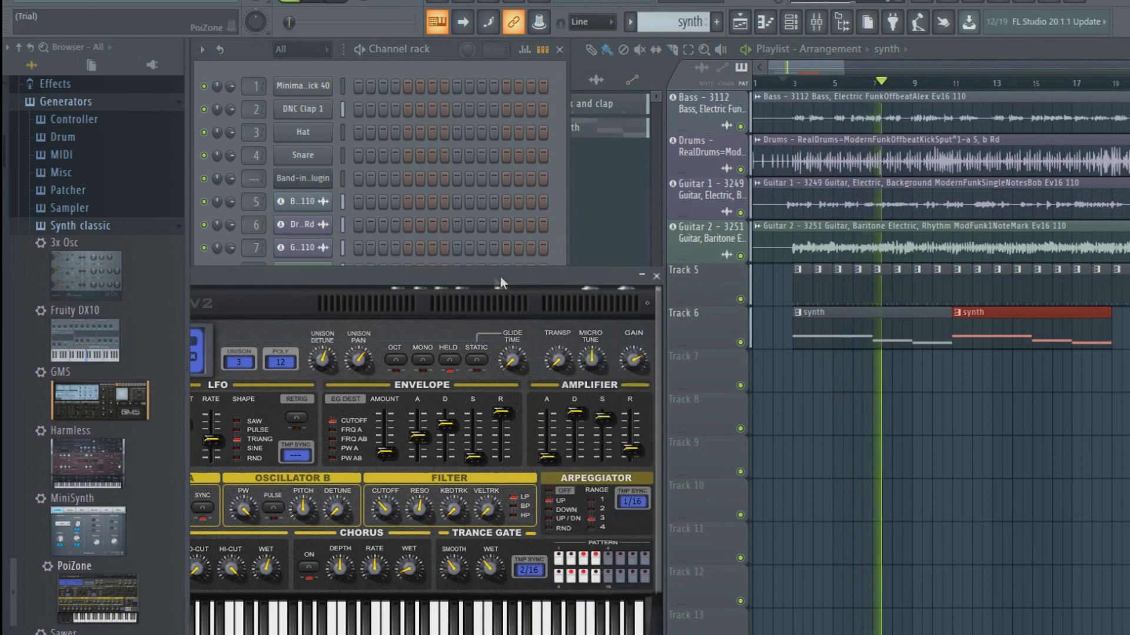
pyautogui.moveTo(493, 275); pyautogui.dragTo(783, 251)
pyautogui.moveTo(469, 400); pyautogui.dragTo(463, 413)
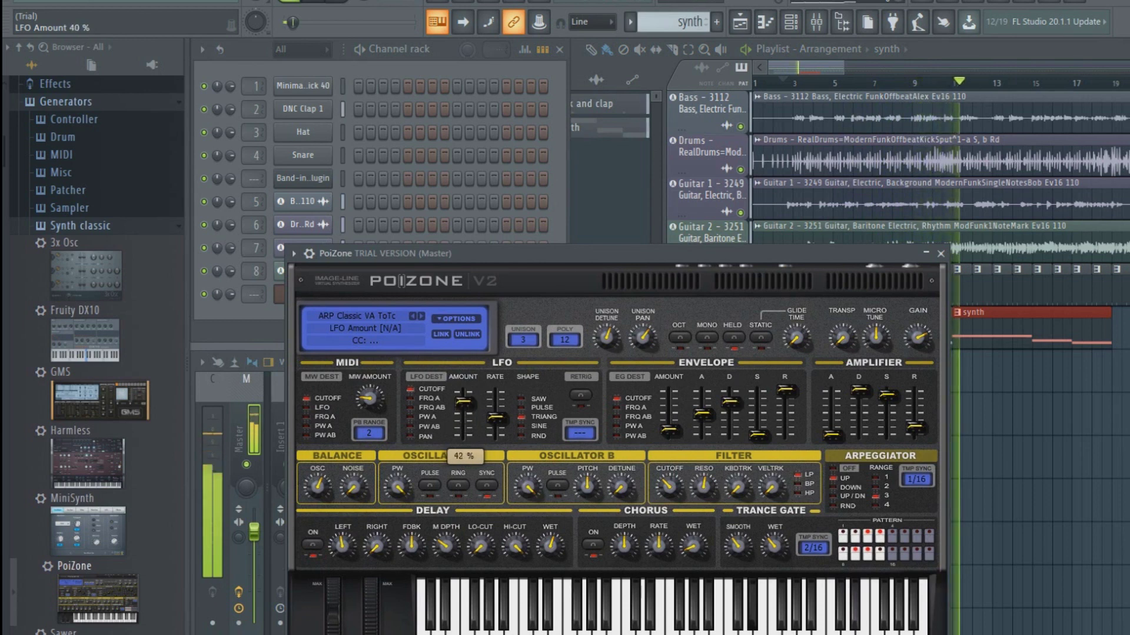
pyautogui.moveTo(463, 412); pyautogui.dragTo(464, 424)
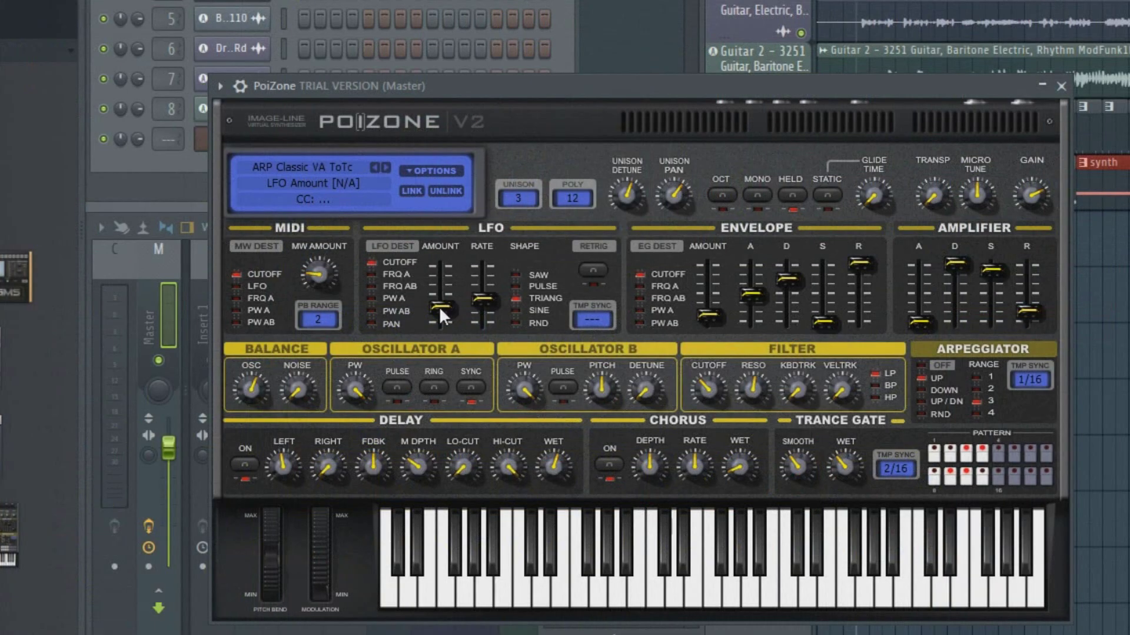
pyautogui.rightClick(440, 313)
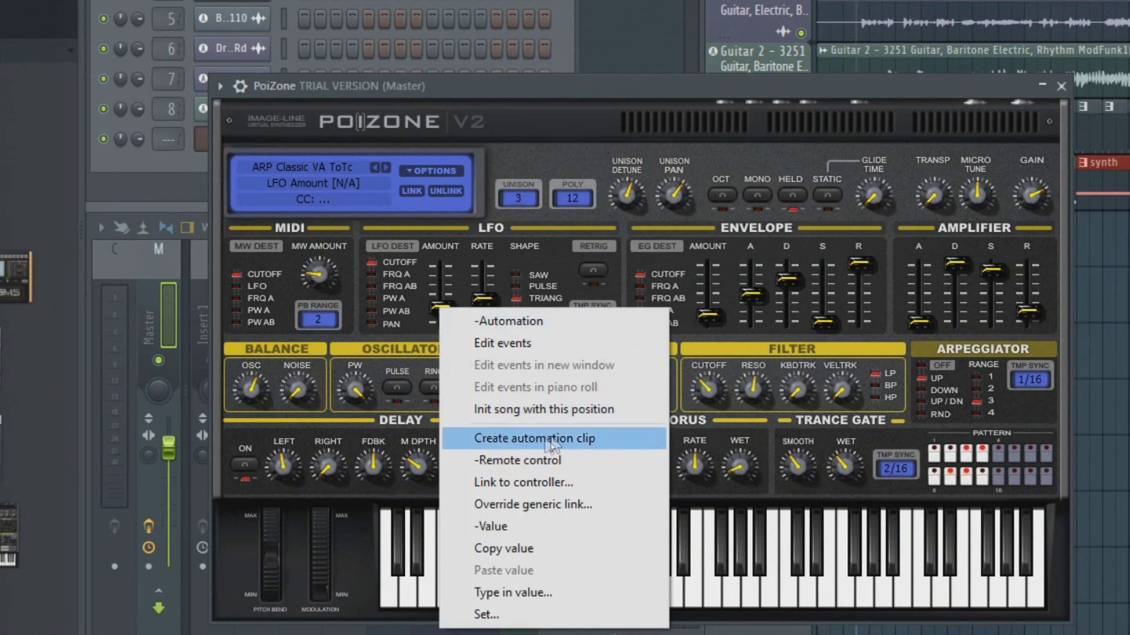
pyautogui.click(606, 441)
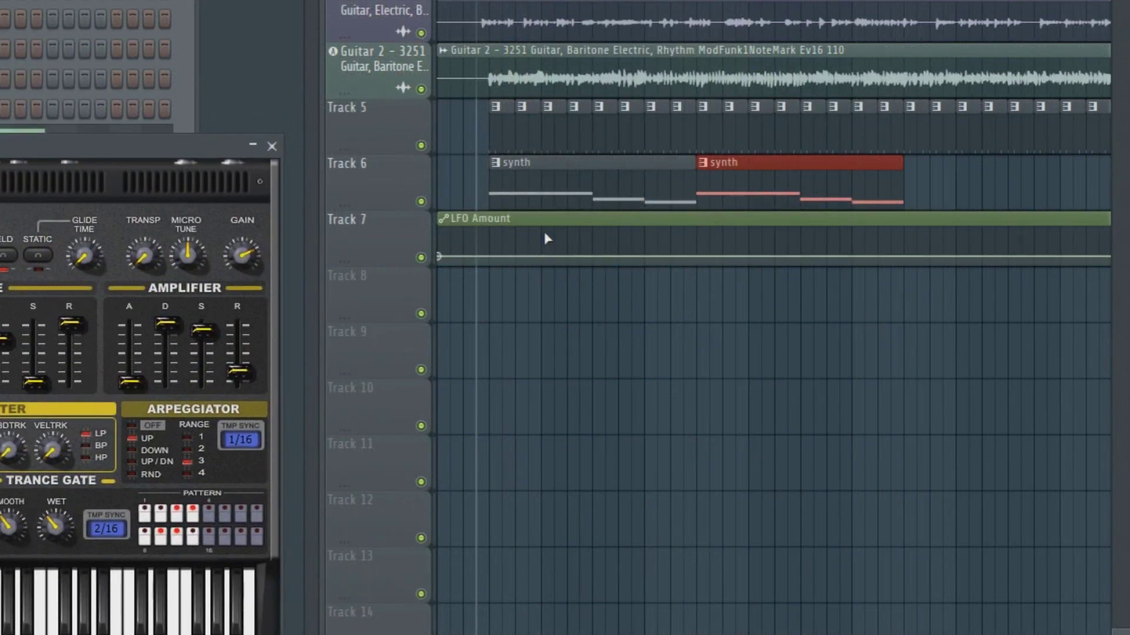
# Step: Shape the LFO Amount automation on Track 7 into a rising and falling wave spanning both synth clips
pyautogui.rightClick(463, 257)
pyautogui.moveTo(464, 257); pyautogui.dragTo(602, 266)
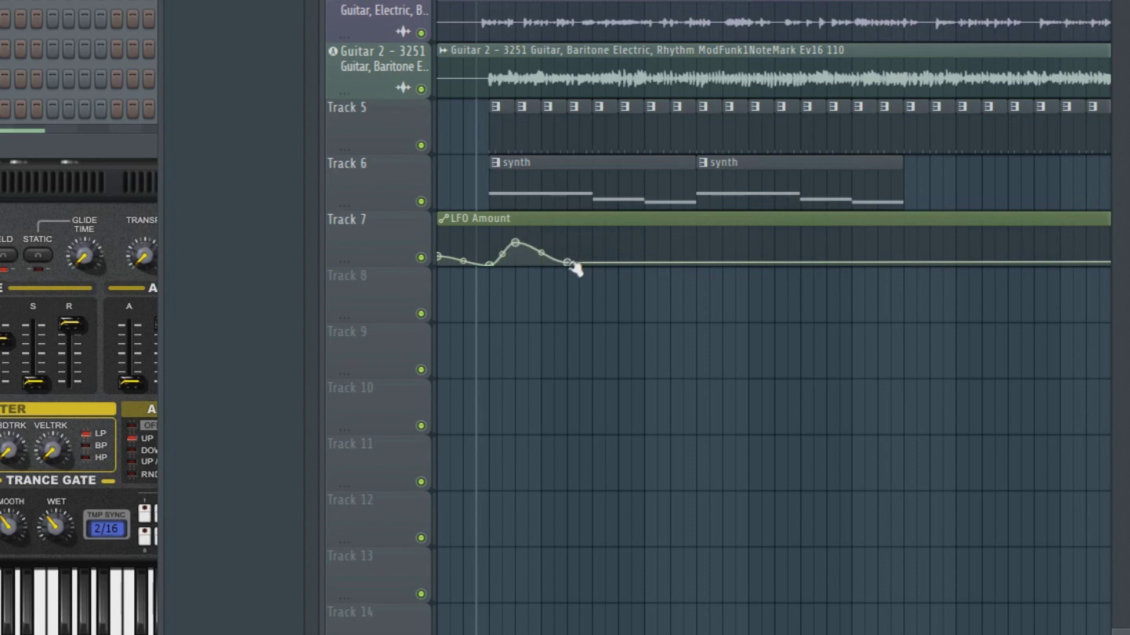
pyautogui.moveTo(570, 263)
pyautogui.mouseDown()
pyautogui.moveTo(551, 262)
pyautogui.moveTo(573, 248)
pyautogui.mouseUp()
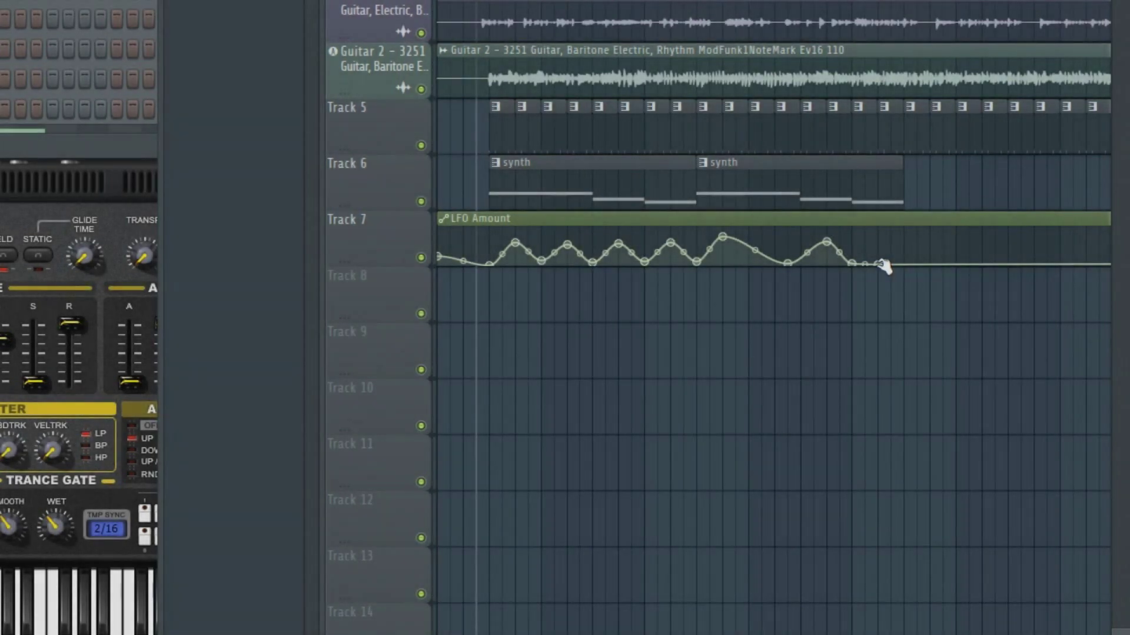
pyautogui.moveTo(881, 265); pyautogui.dragTo(912, 262)
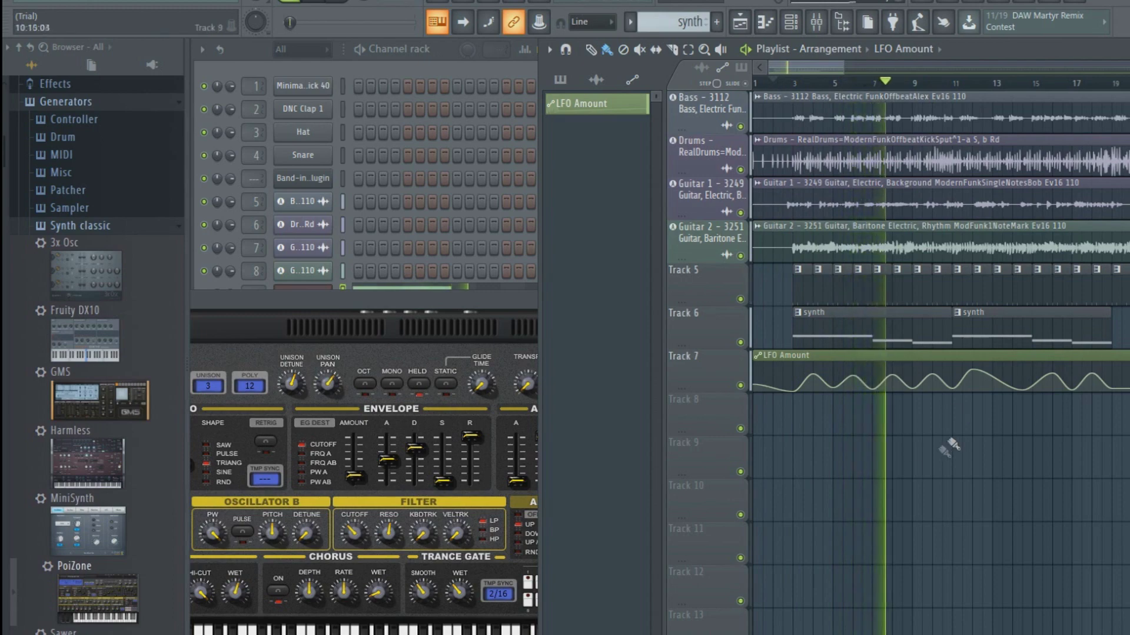
# Step: Examine PoiZone's LFO Amount automation during playback, then move the synth window aside
pyautogui.moveTo(417, 298); pyautogui.dragTo(707, 258)
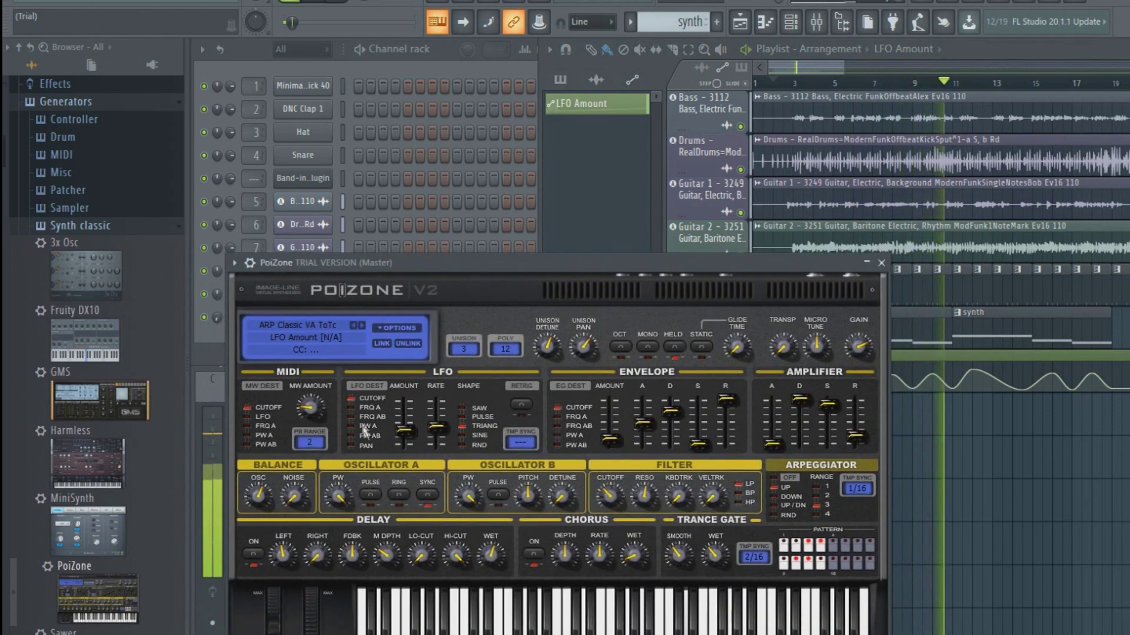
pyautogui.moveTo(798, 260); pyautogui.dragTo(567, 272)
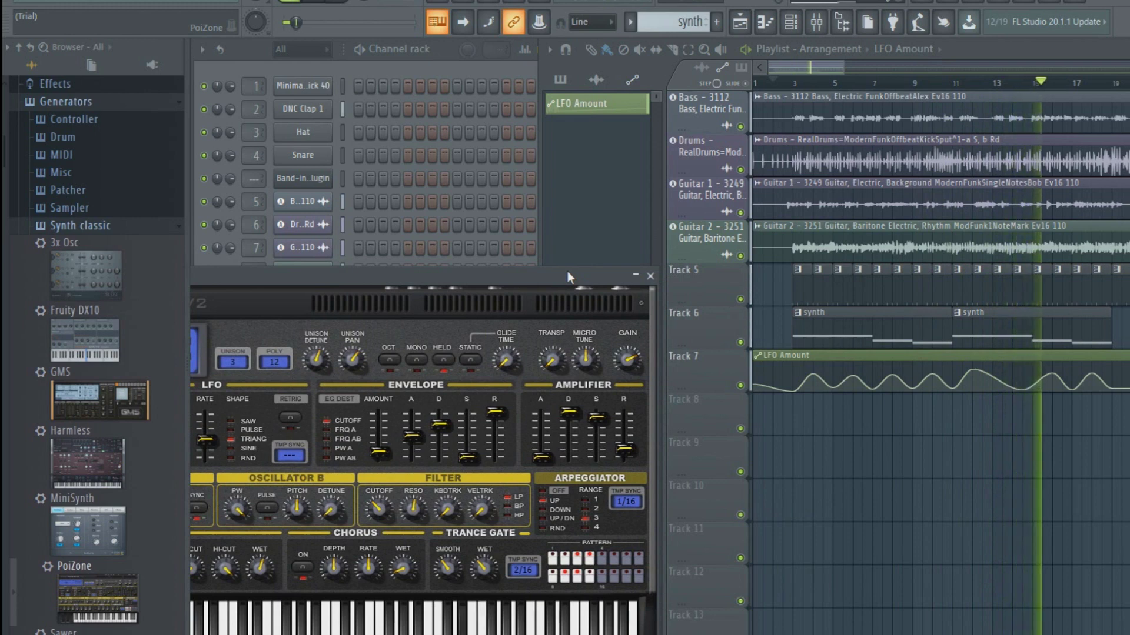
pyautogui.moveTo(567, 271); pyautogui.dragTo(570, 271)
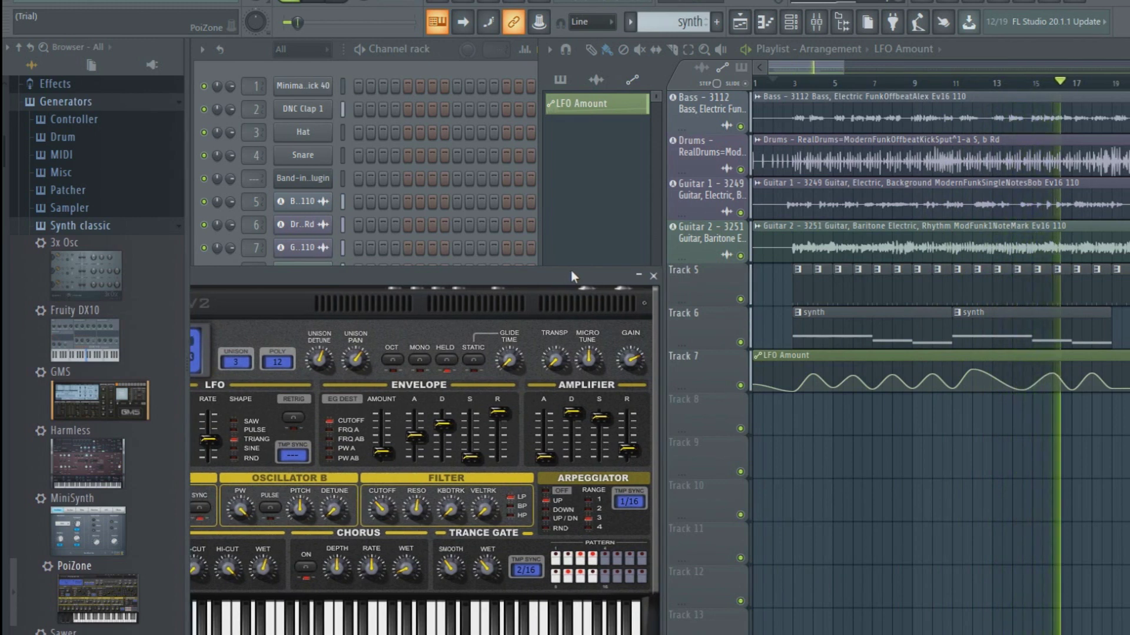
pyautogui.moveTo(765, 377)
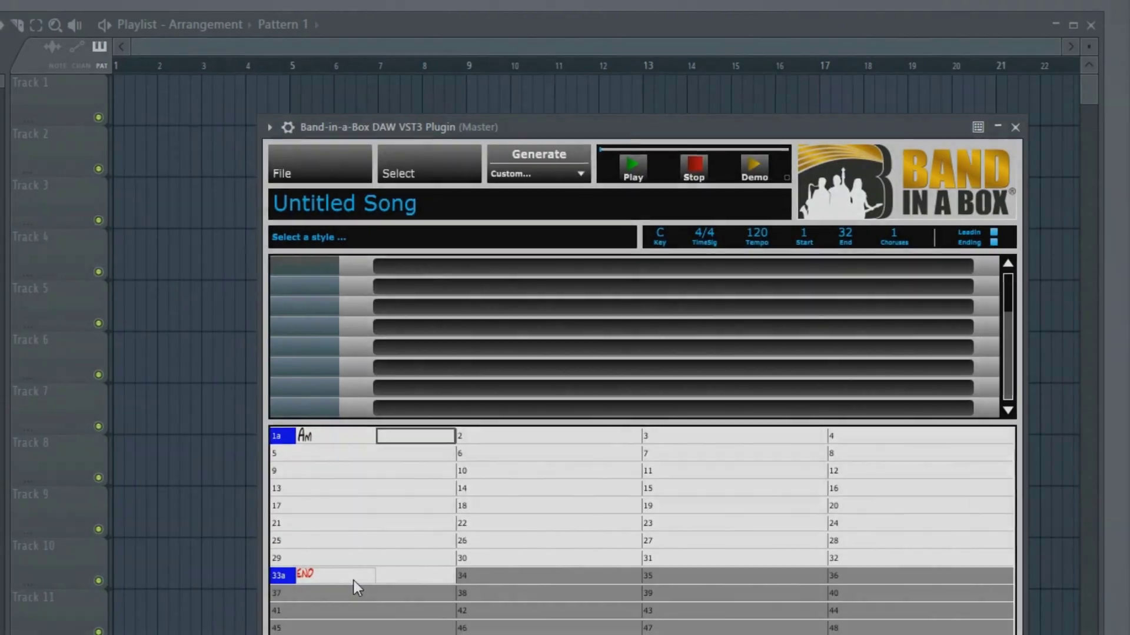
# Step: Enter G in bar 3 and F#m, G, G#m, Bb in bar 4 of the Band-in-a-Box chord sheet
pyautogui.press('Right')
pyautogui.press('Right')
pyautogui.press('Right')
pyautogui.write('G')
pyautogui.press('Right')
pyautogui.press('Right')
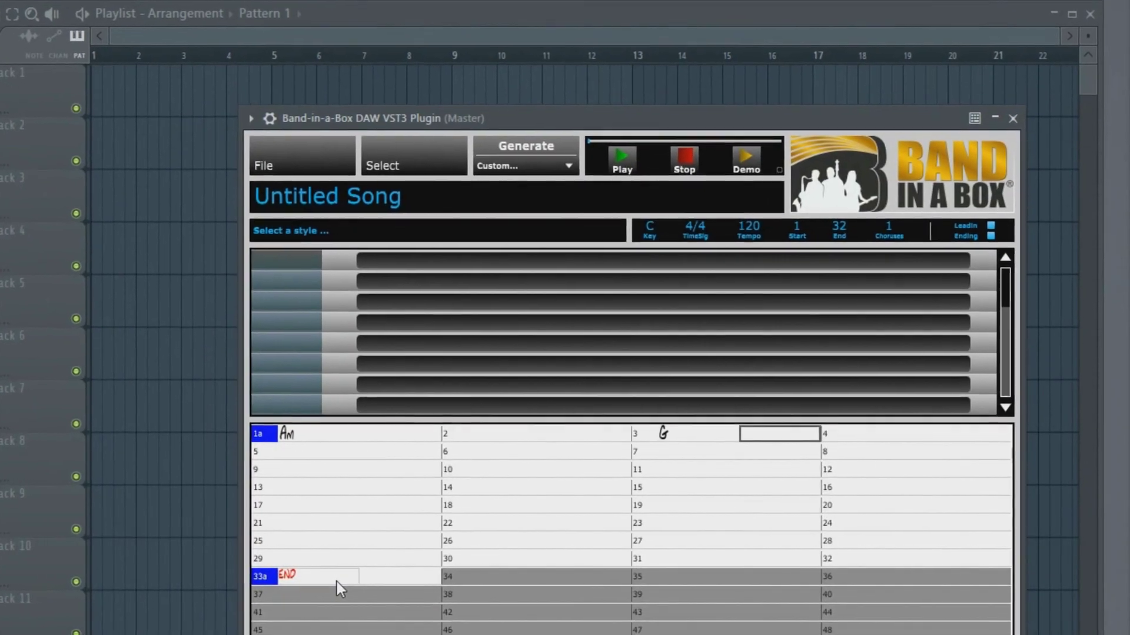
pyautogui.write('F#m G G#m Bb')
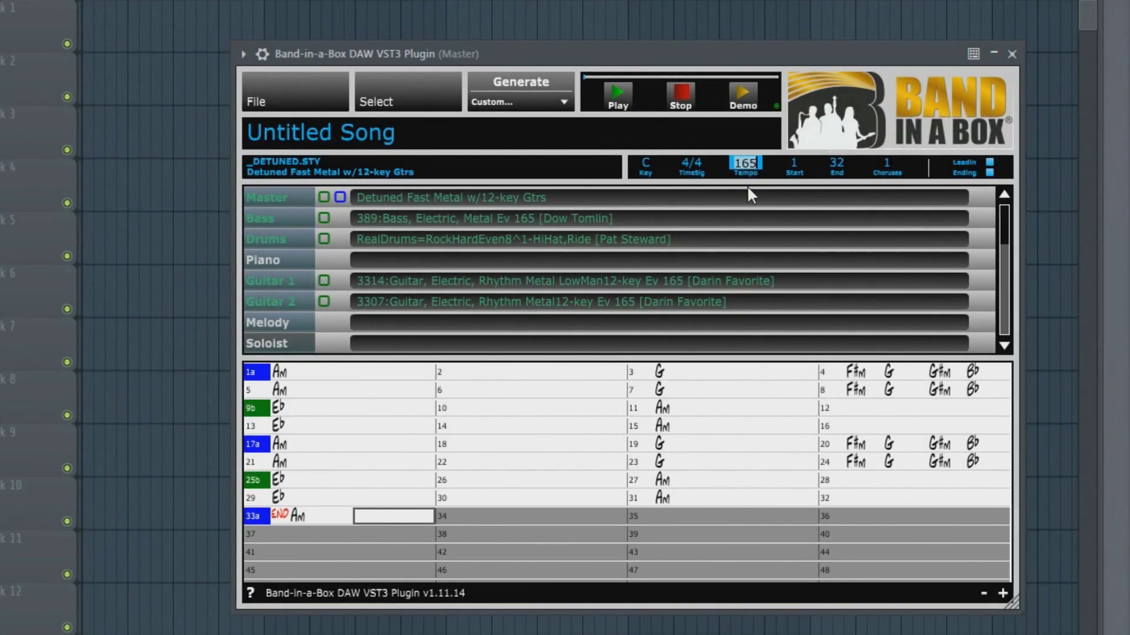
# Step: Generate the Detuned Fast Metal tracks at tempo 165 and place them on the playlist from Track 1 at bar 1
pyautogui.press('Return')
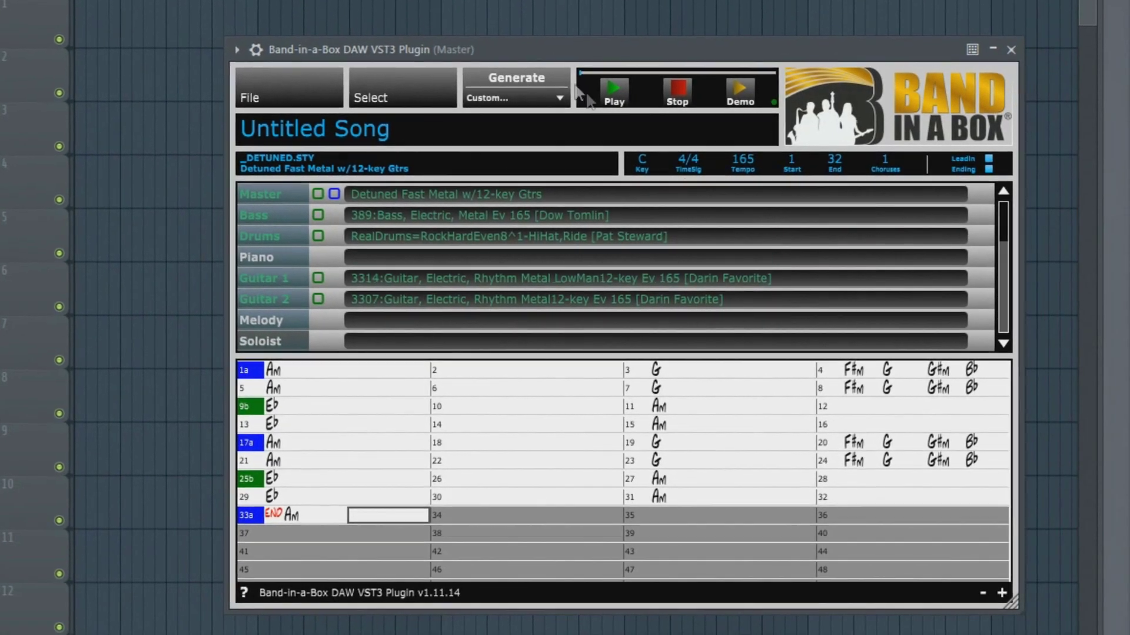
pyautogui.click(507, 78)
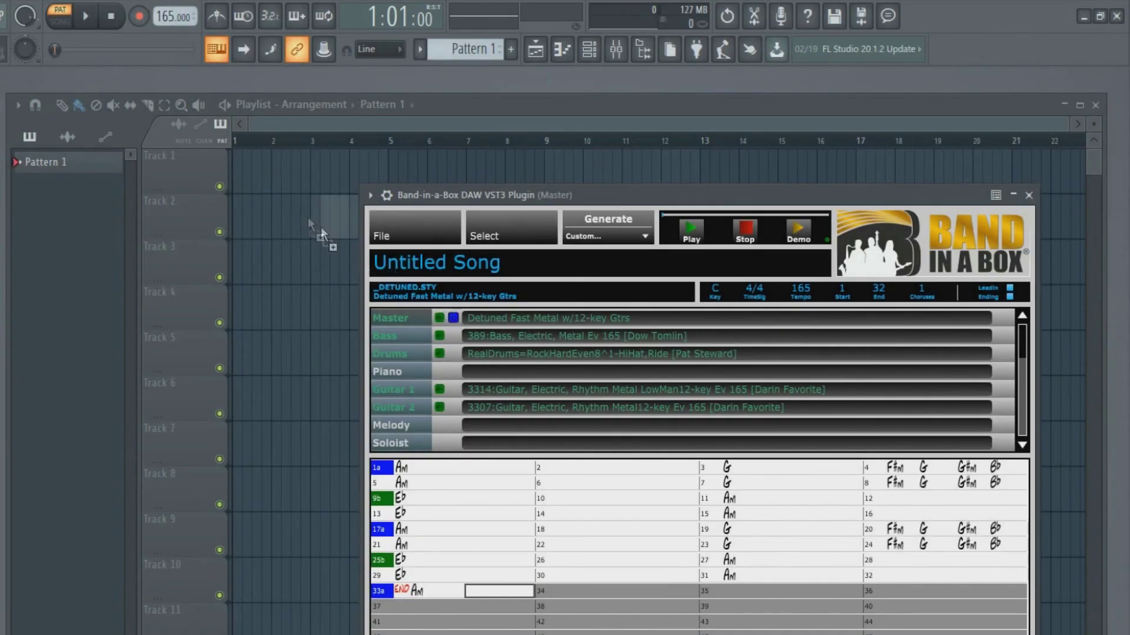
pyautogui.moveTo(321, 230); pyautogui.dragTo(235, 172)
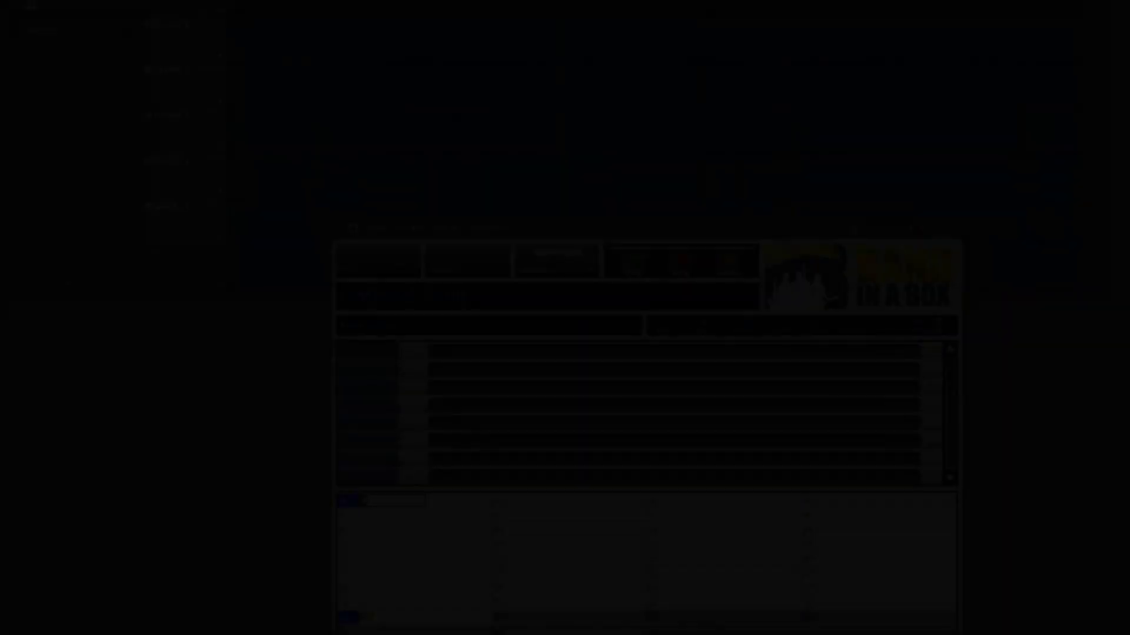
# Step: Enter a G chord in bar 3 of the new Band-in-a-Box chord sheet
pyautogui.press('Right')
pyautogui.write('G')
pyautogui.press('Right')
pyautogui.press('Right')
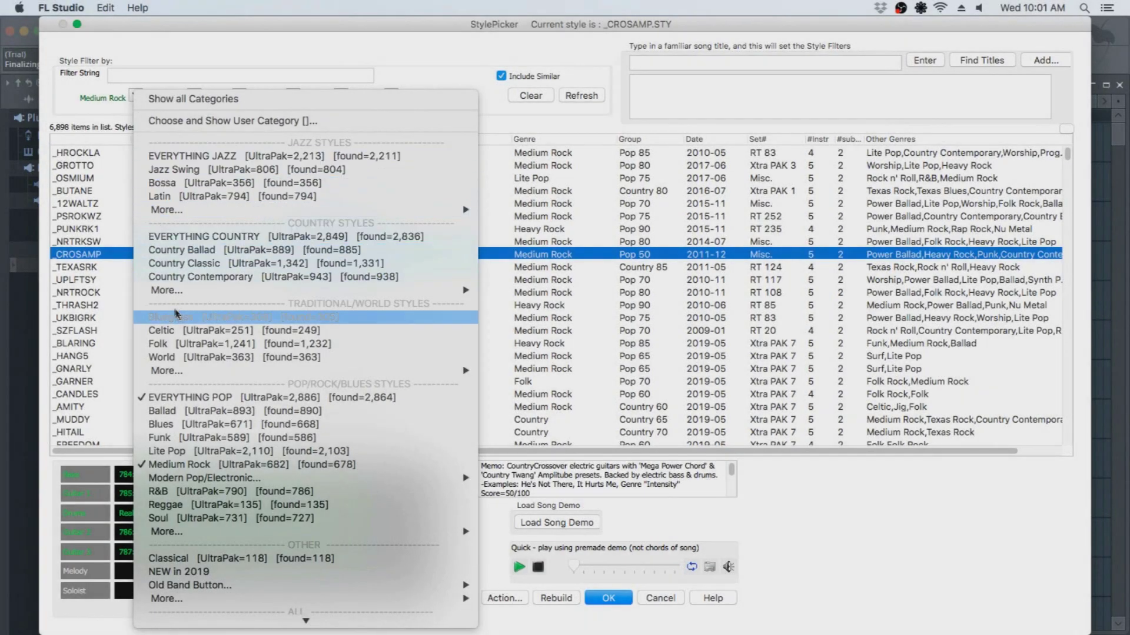
# Step: Filter the Band-in-a-Box styles by Bluegrass and select the _GRINNER style
pyautogui.click(175, 317)
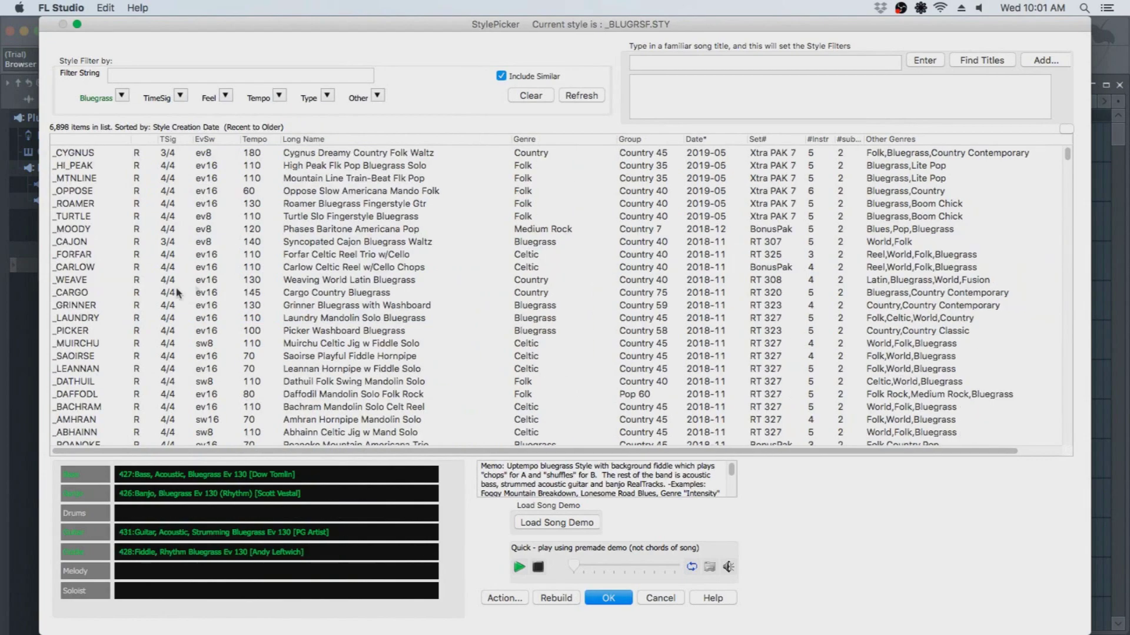
pyautogui.click(85, 306)
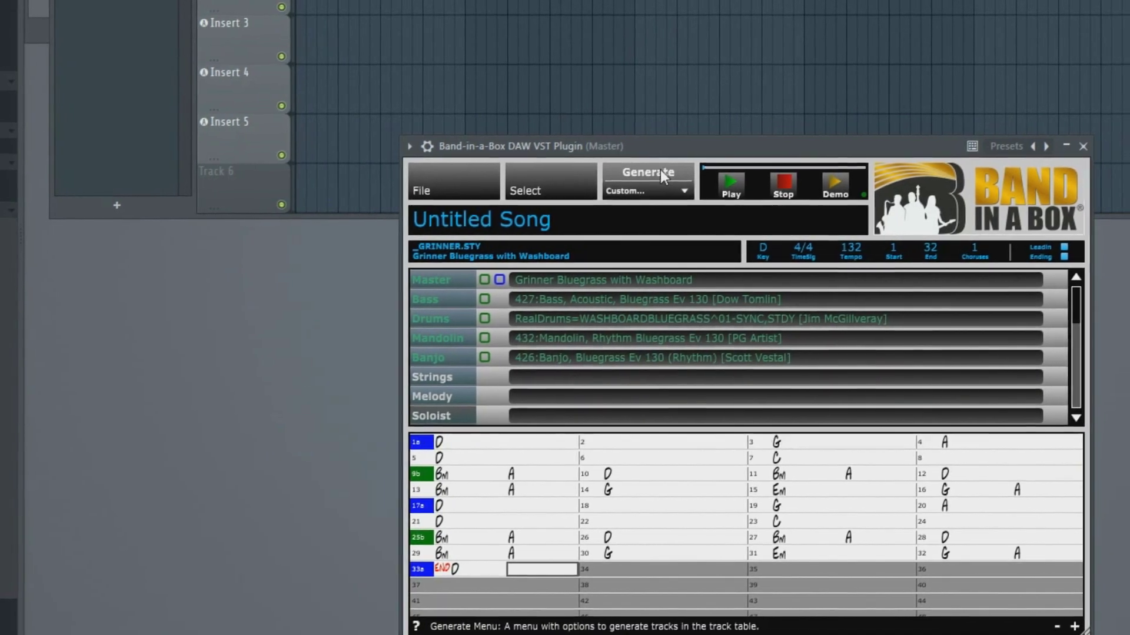
# Step: Generate the Grinner Bluegrass with Washboard tracks and place them all on the playlist from Insert 1 at bar 1
pyautogui.click(660, 170)
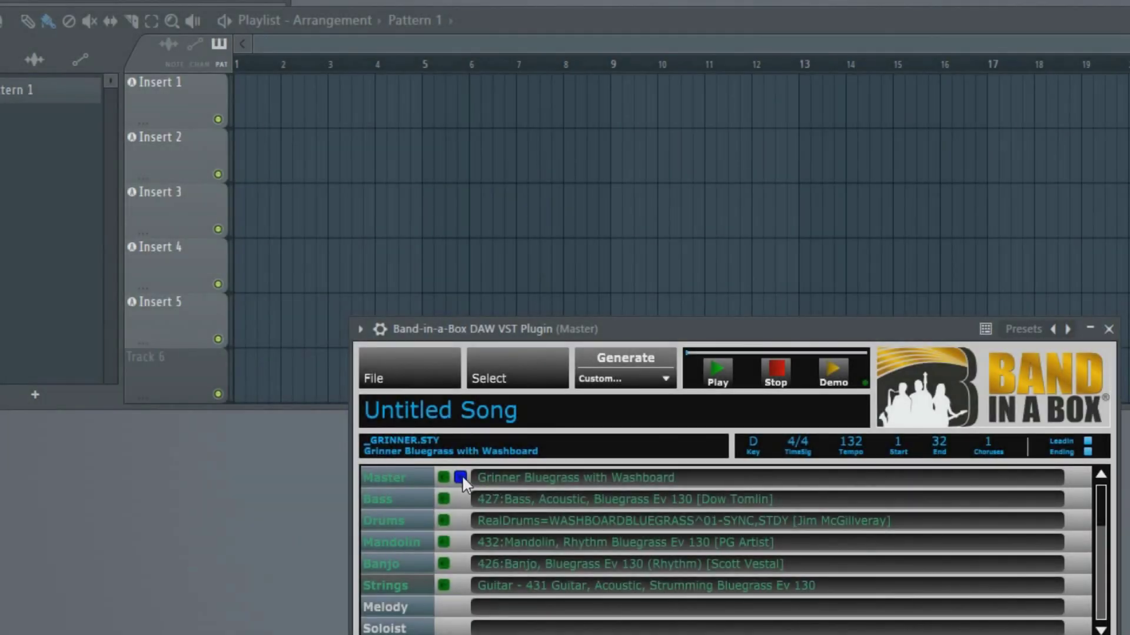
pyautogui.moveTo(476, 281); pyautogui.dragTo(431, 108)
pyautogui.moveTo(411, 285); pyautogui.dragTo(234, 104)
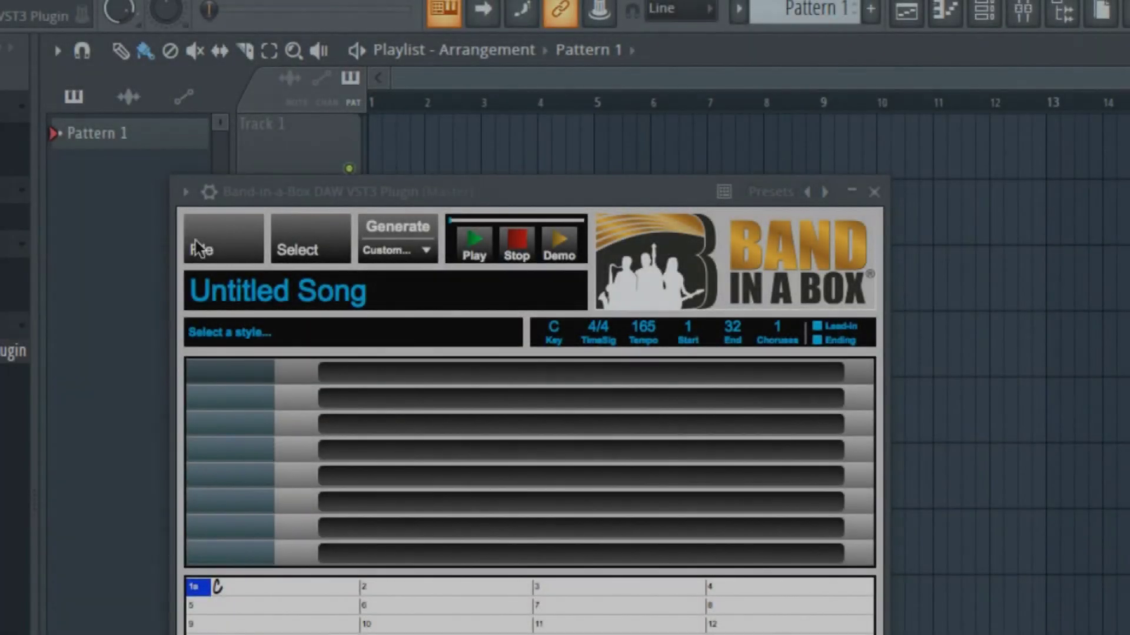
# Step: Open the demo song _CHUGGIN Demo - Chuggin Chicken Pickin Train from the RealTracks320 Demos folder
pyautogui.click(200, 246)
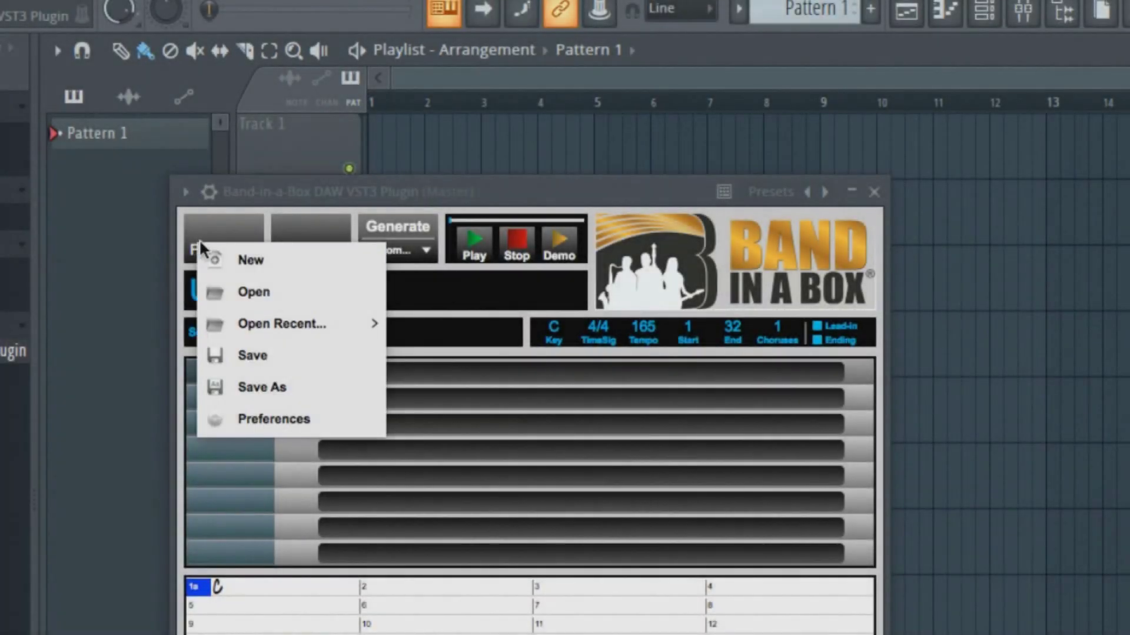
pyautogui.click(286, 291)
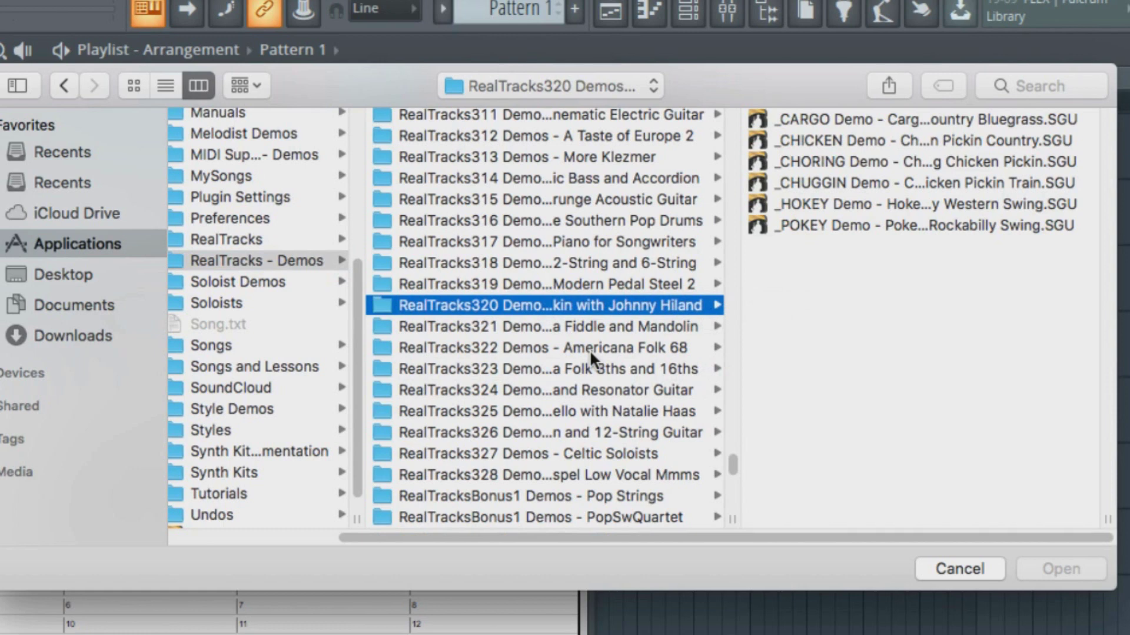
pyautogui.click(806, 184)
pyautogui.click(1055, 565)
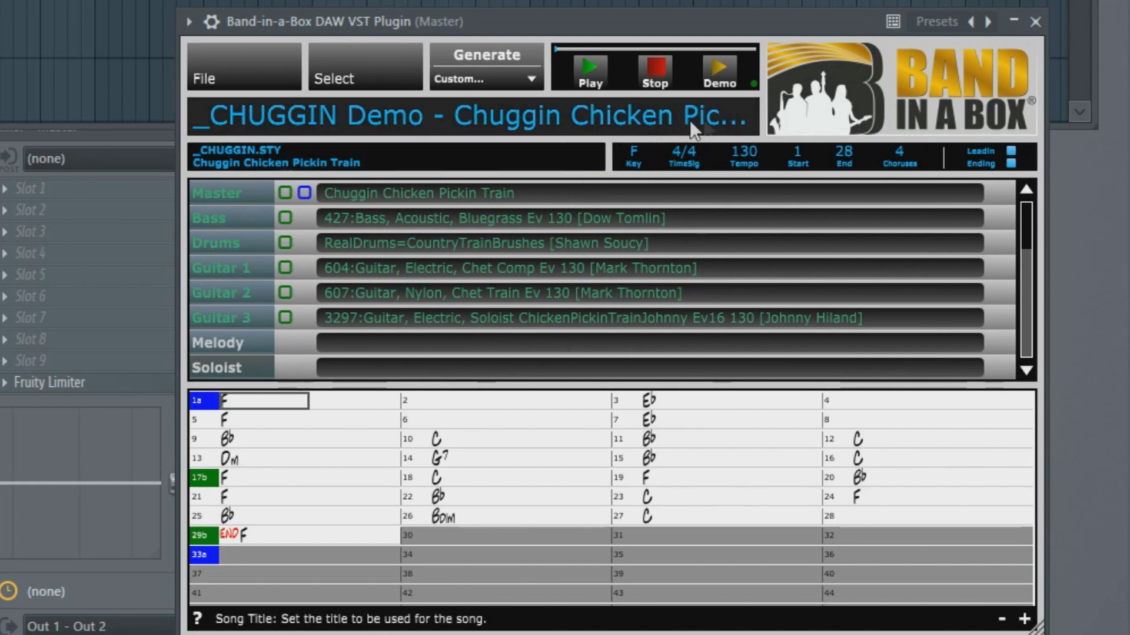
# Step: Generate the Chuggin Chicken Pickin Train tracks and place them all on the playlist from Insert 1 at bar 1
pyautogui.click(450, 54)
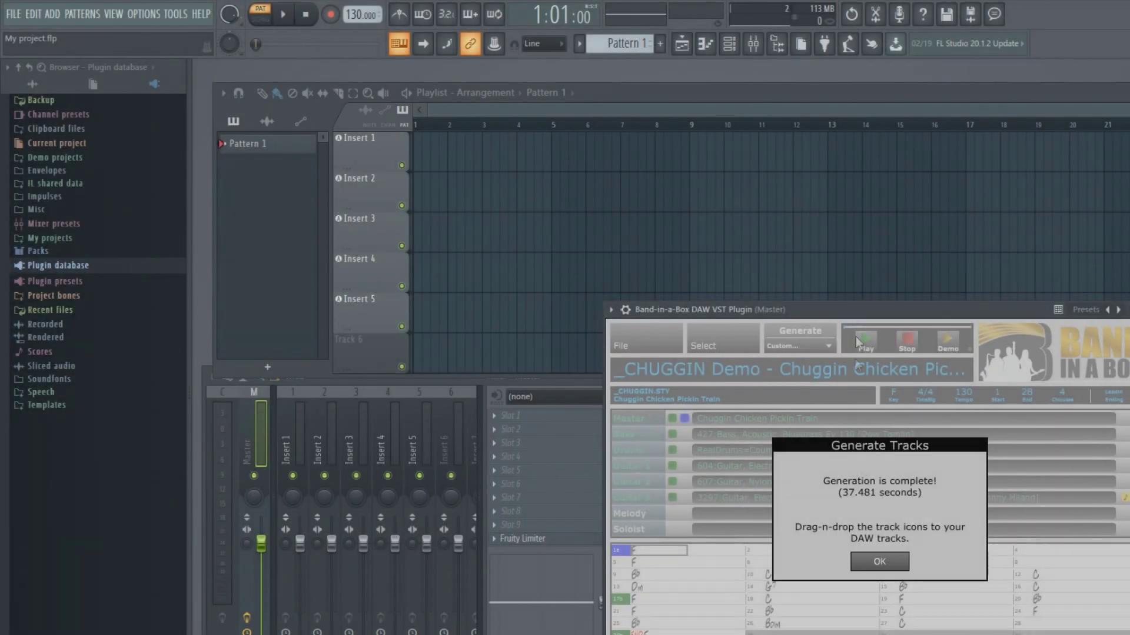
pyautogui.click(883, 565)
pyautogui.moveTo(686, 422); pyautogui.dragTo(414, 164)
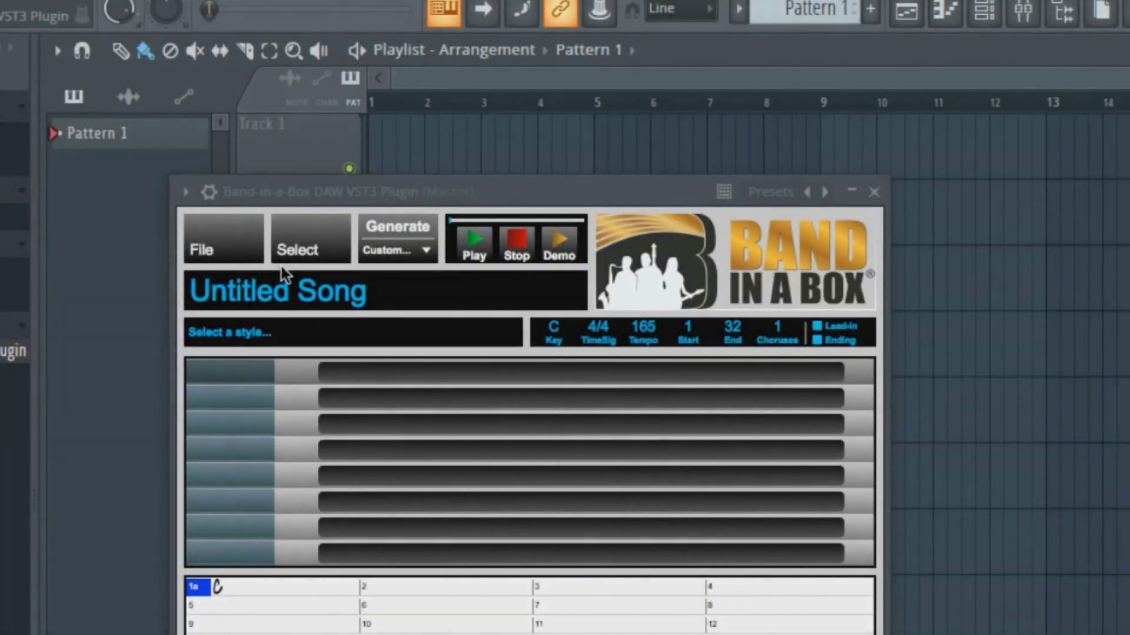
# Step: Open the _JUTAI Demo fast samba song and place all its generated tracks on the playlist from Insert 1 at bar 1
pyautogui.click(222, 240)
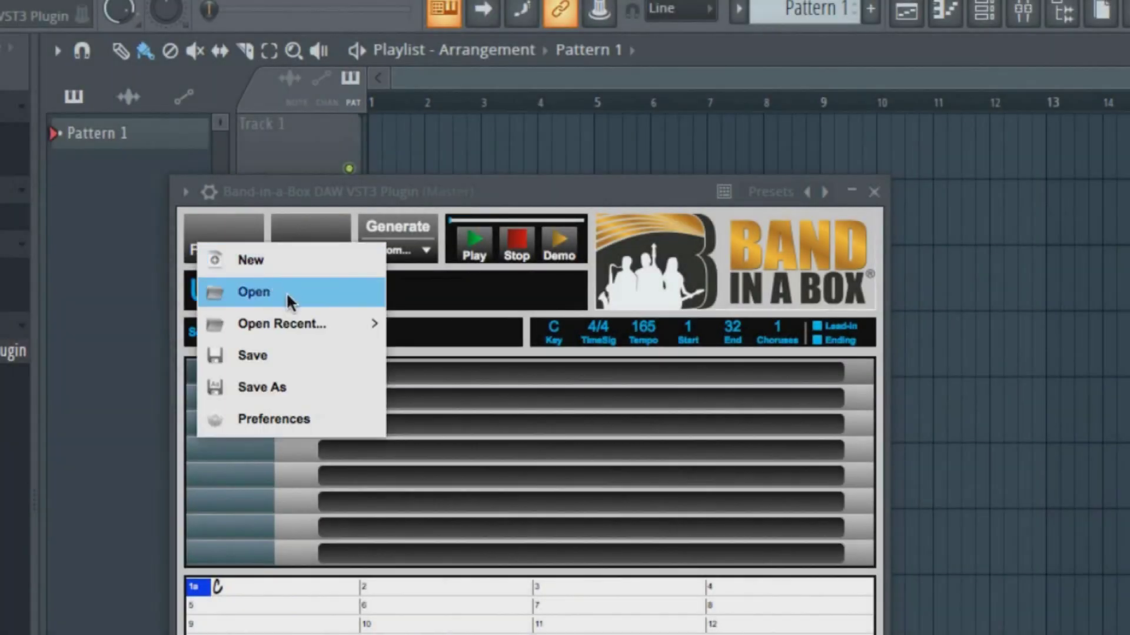
pyautogui.click(238, 290)
pyautogui.click(867, 322)
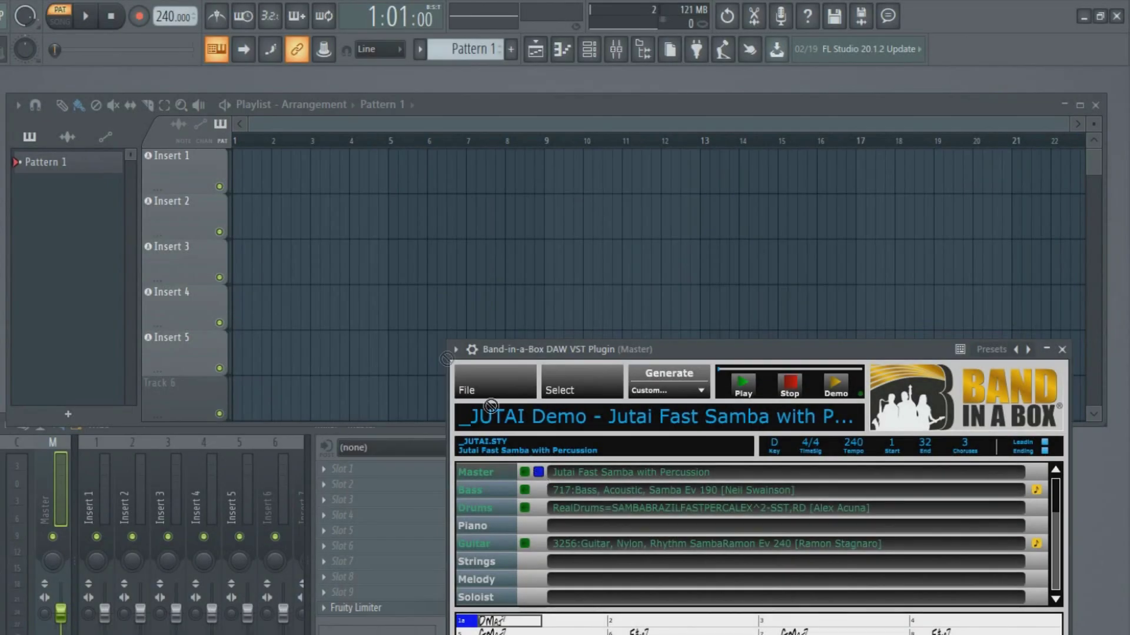
pyautogui.moveTo(491, 406); pyautogui.dragTo(236, 179)
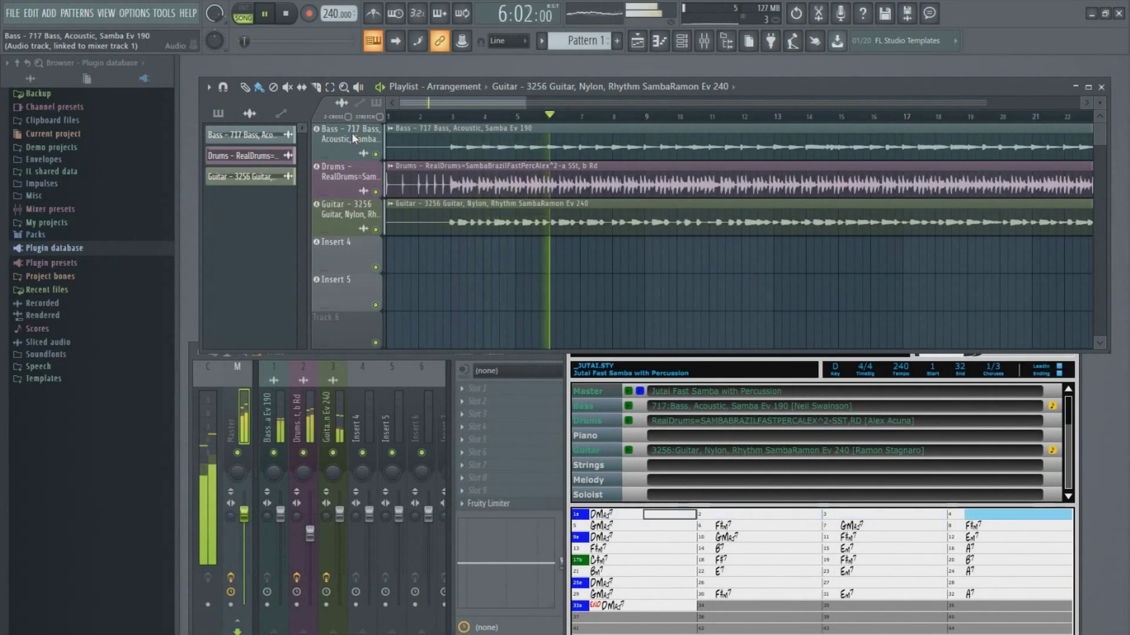
pyautogui.click(1080, 378)
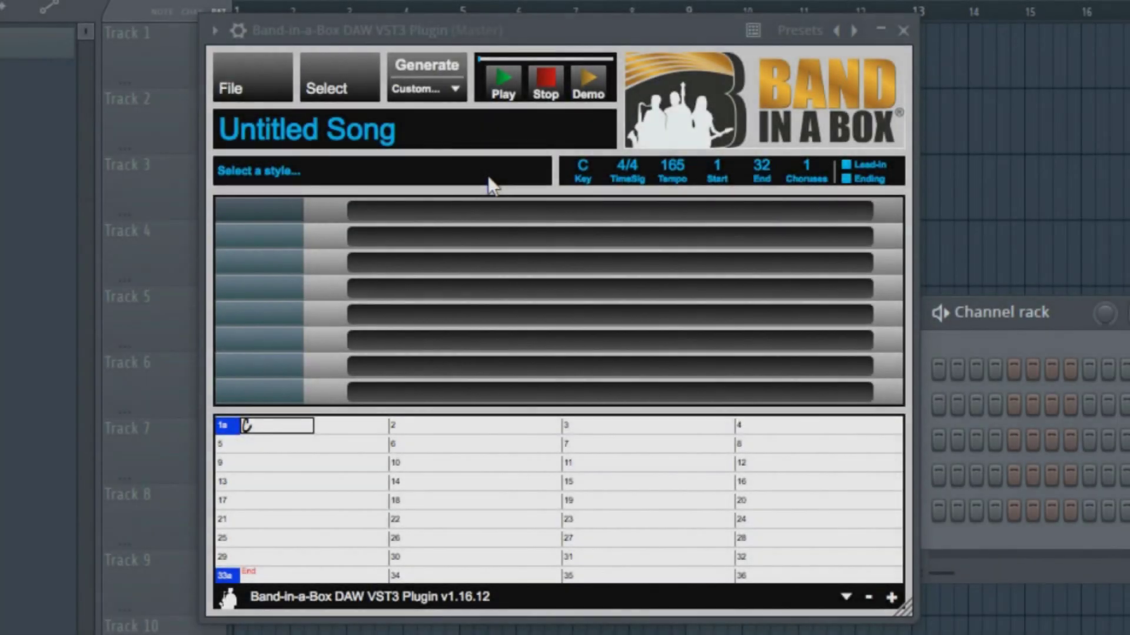
# Step: Open the Band-in-a-Box plugin preferences and locate the SavedTracks folder inside Applications > Band-in-a-Box > BBPlugin
pyautogui.click(247, 101)
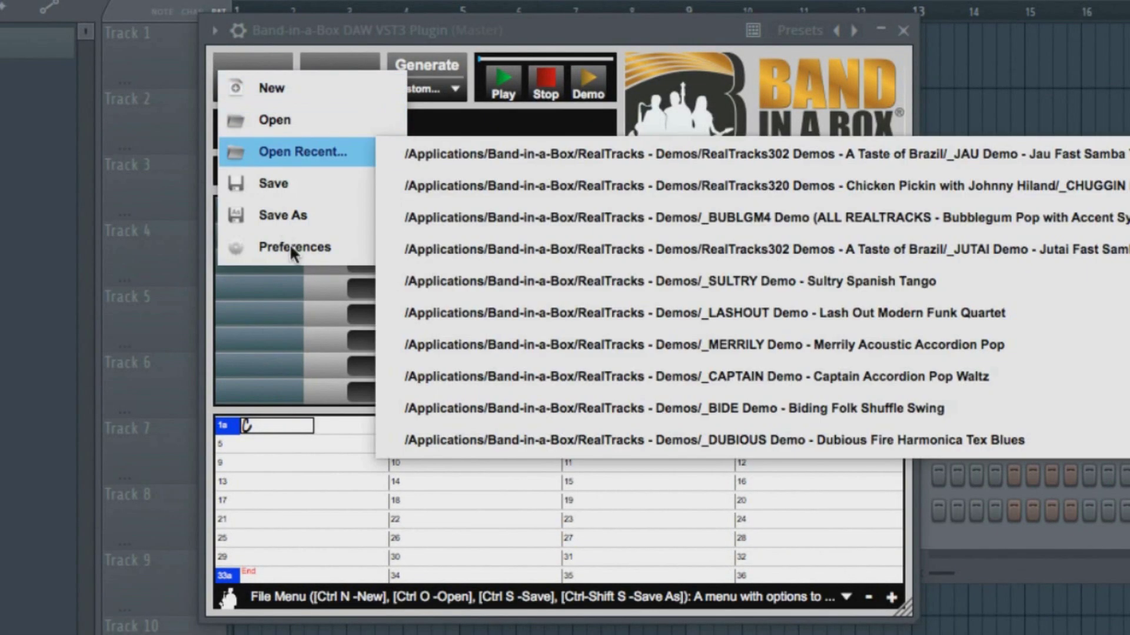
pyautogui.click(289, 244)
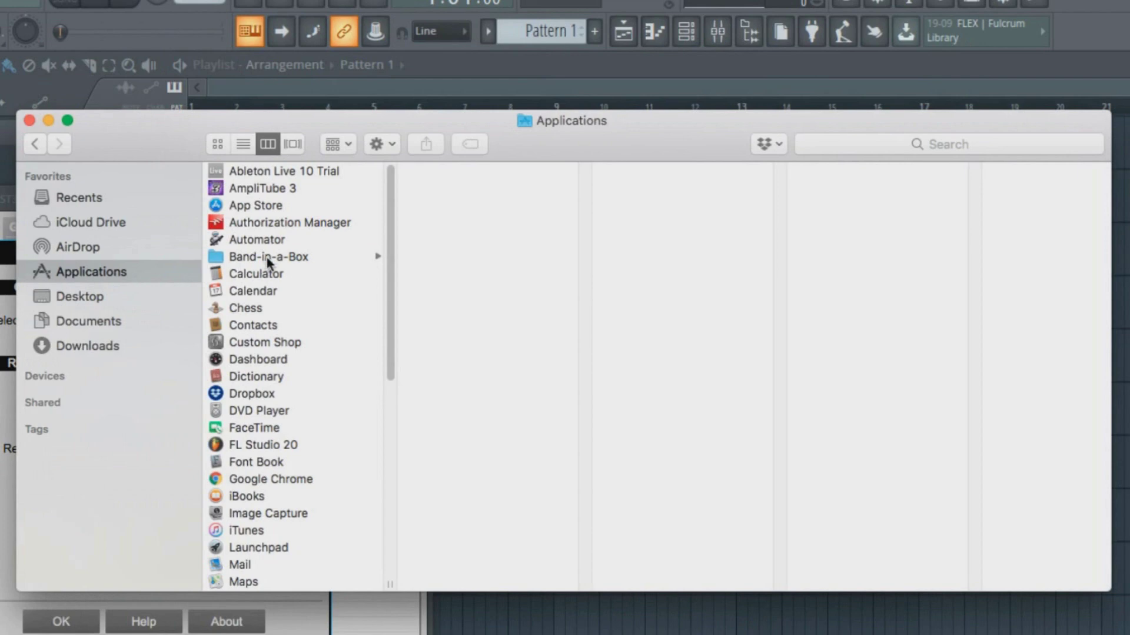
pyautogui.click(267, 259)
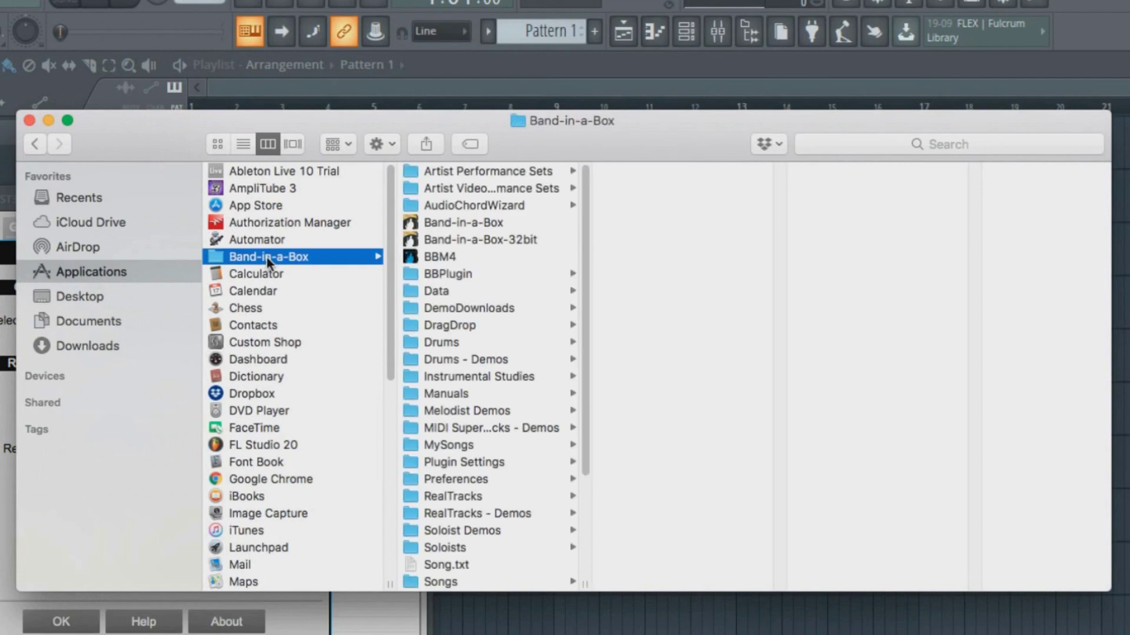
pyautogui.click(471, 275)
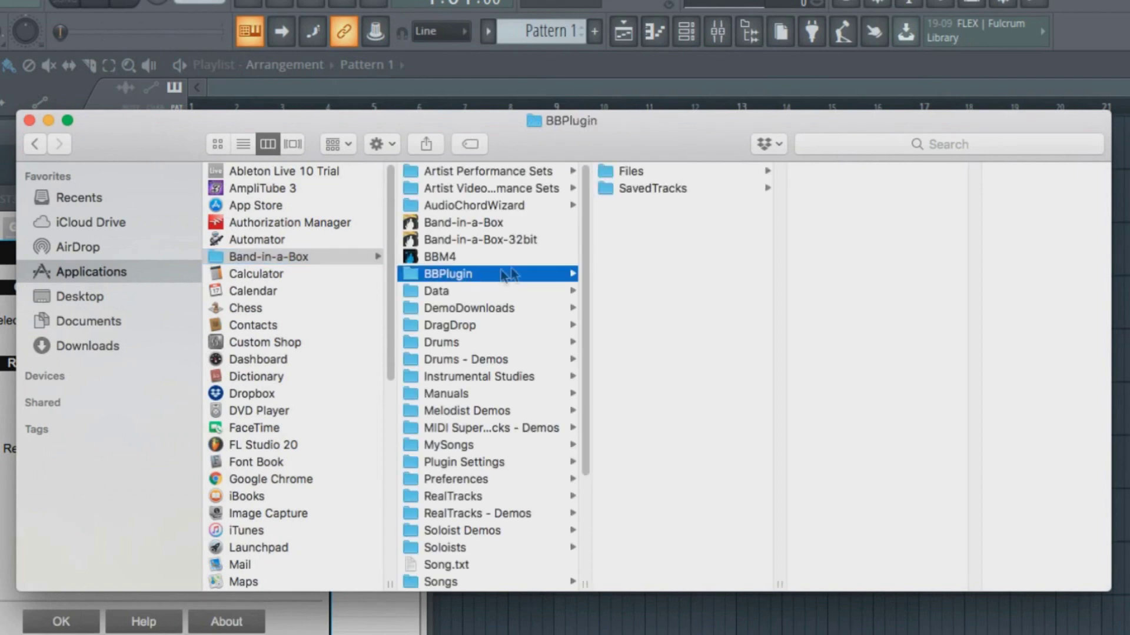
pyautogui.click(652, 188)
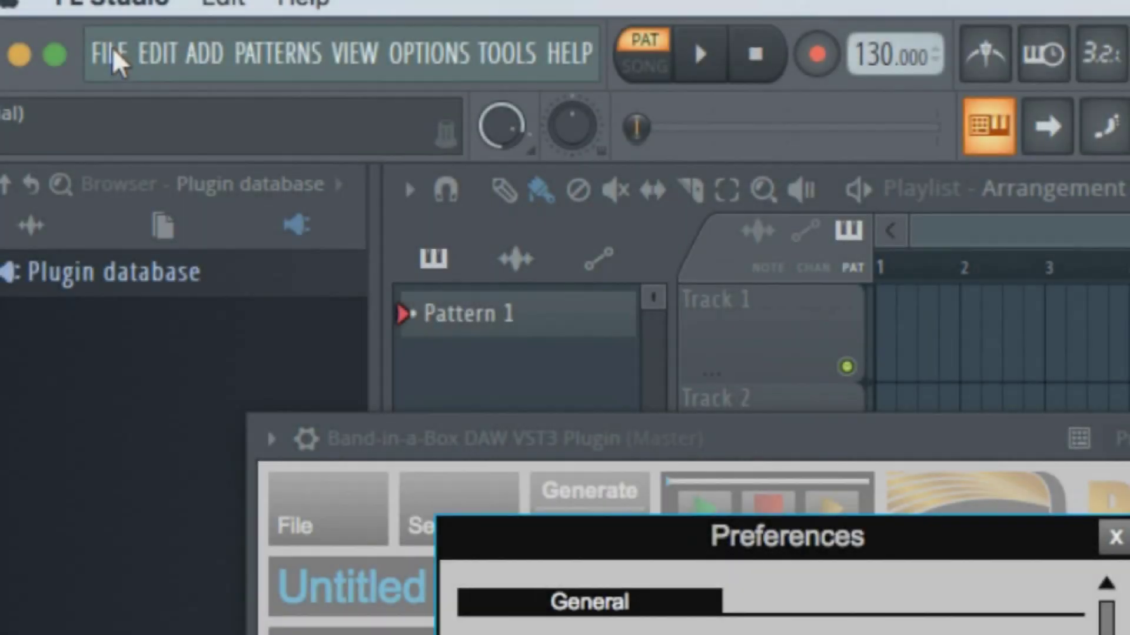
# Step: Bring up saving the FL Studio project under a new name and display the available file formats
pyautogui.click(111, 54)
pyautogui.click(202, 251)
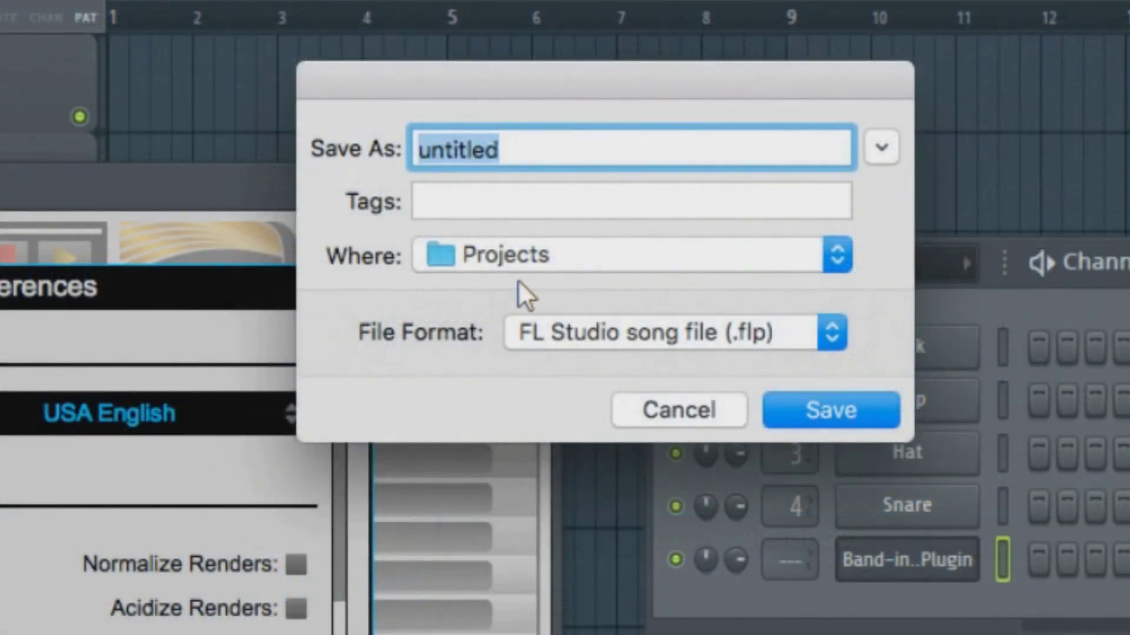
pyautogui.click(832, 329)
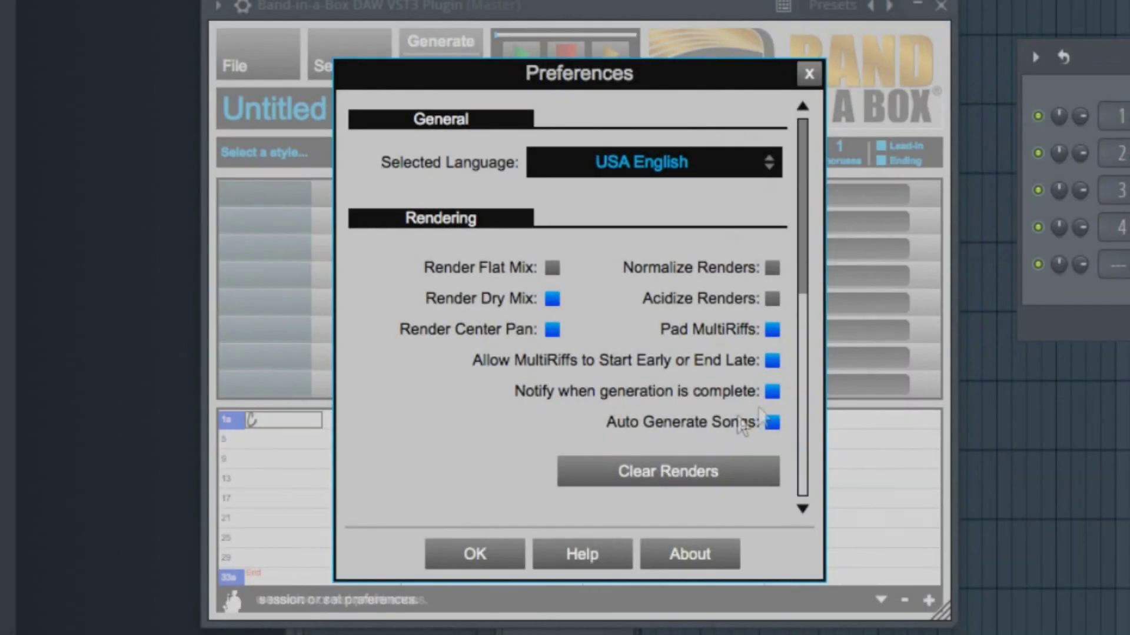
# Step: Start clearing the plugin's saved renders and decline the deletion
pyautogui.click(675, 470)
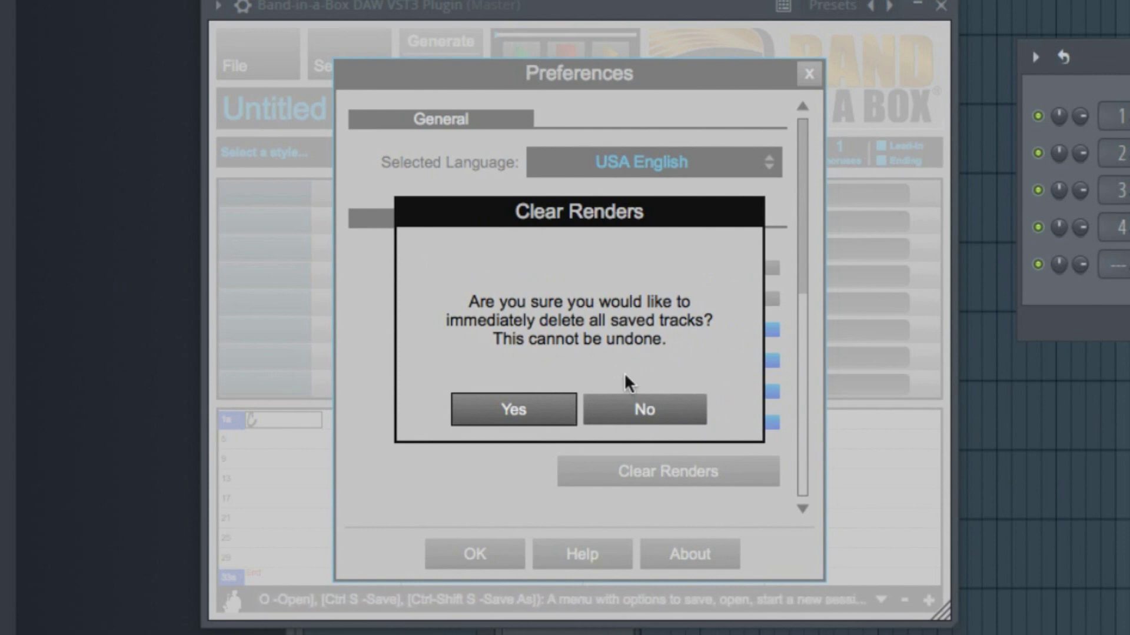
pyautogui.click(644, 400)
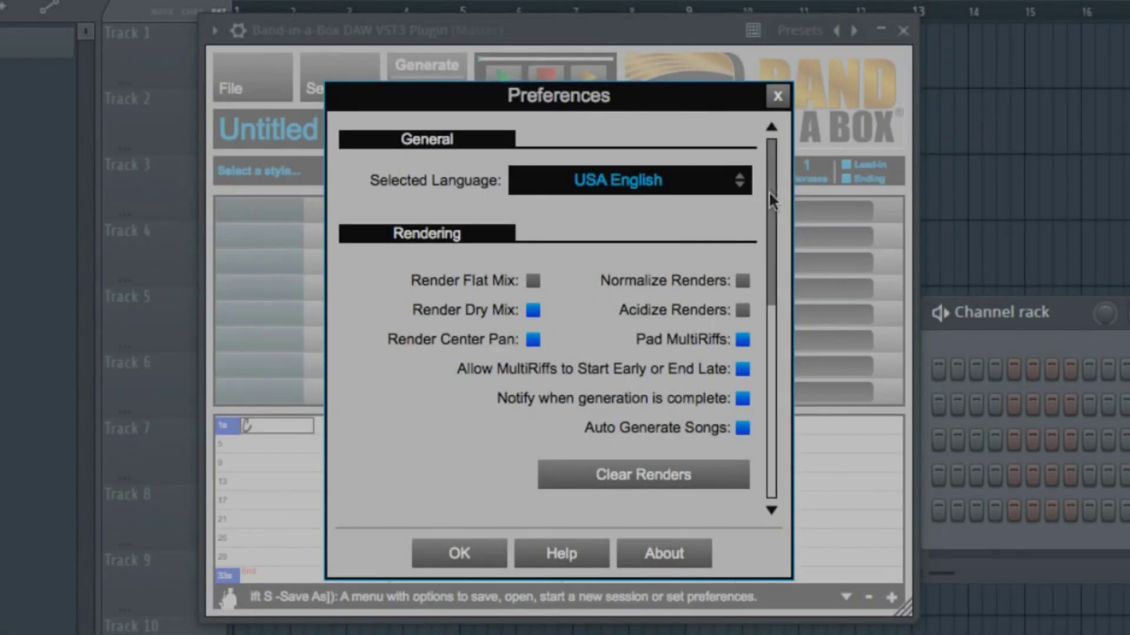
# Step: Review the folder locations and the list of selectable DAW hosts in the plugin preferences
pyautogui.moveTo(800, 173); pyautogui.dragTo(801, 327)
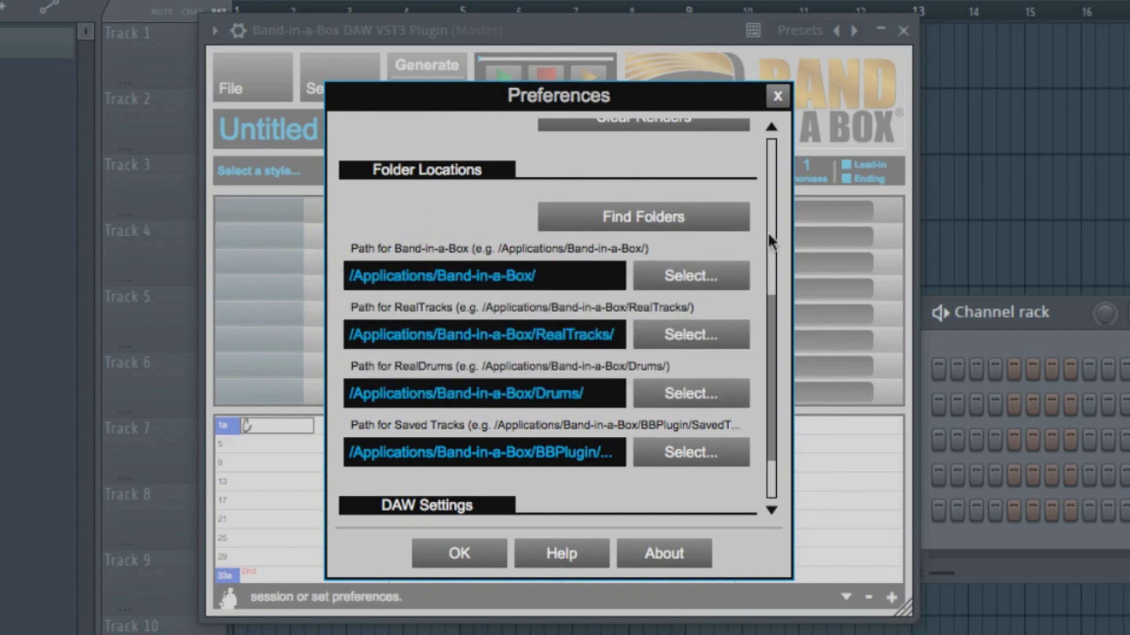
pyautogui.scroll(-3, 782, 447)
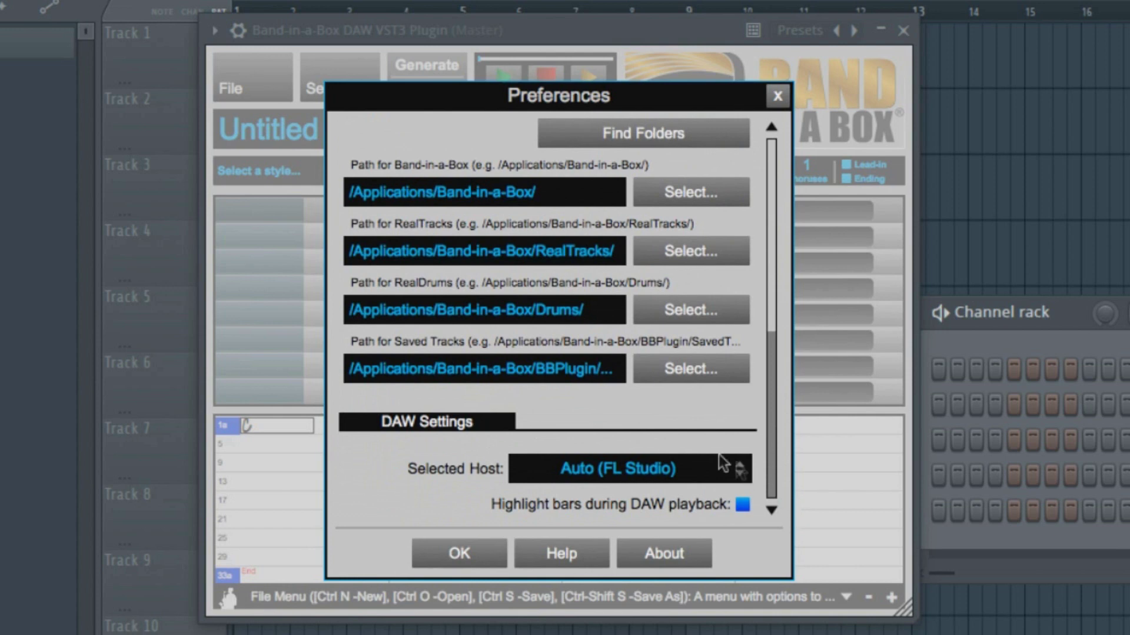
pyautogui.click(740, 469)
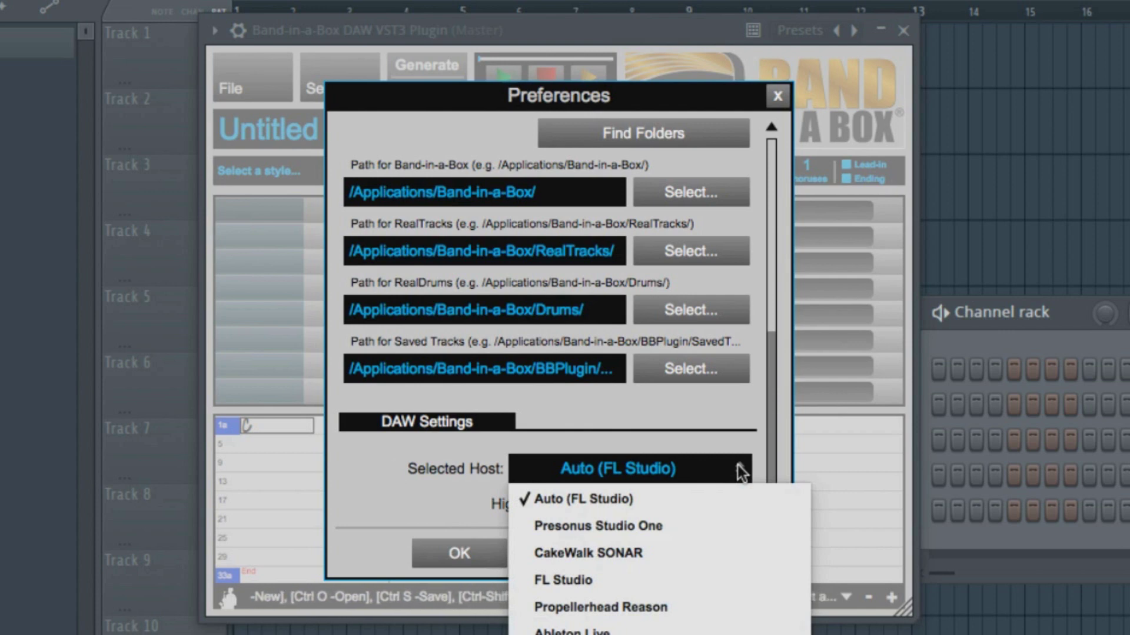
pyautogui.click(740, 473)
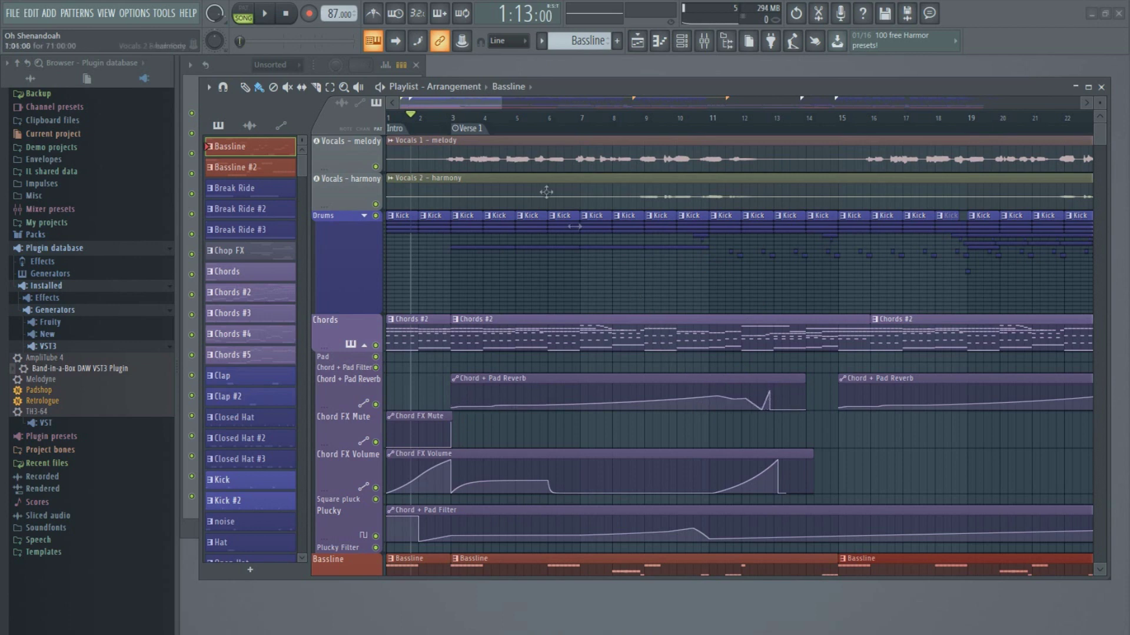
# Step: Play the opening of the Oh Shenandoah arrangement and stop playback
pyautogui.press('space')
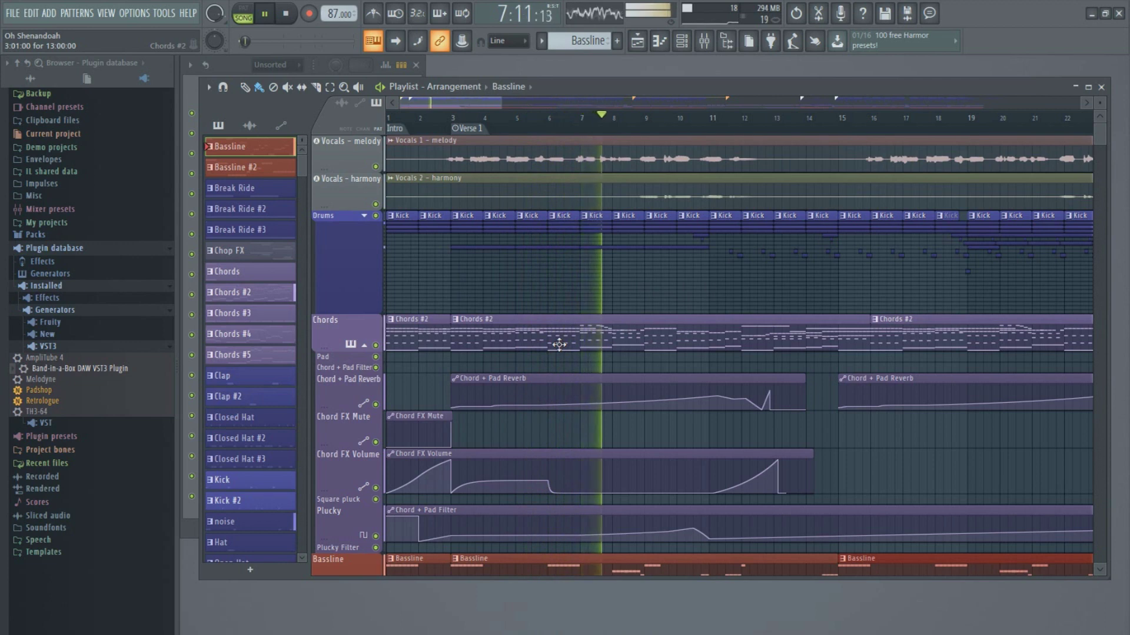
pyautogui.press('space')
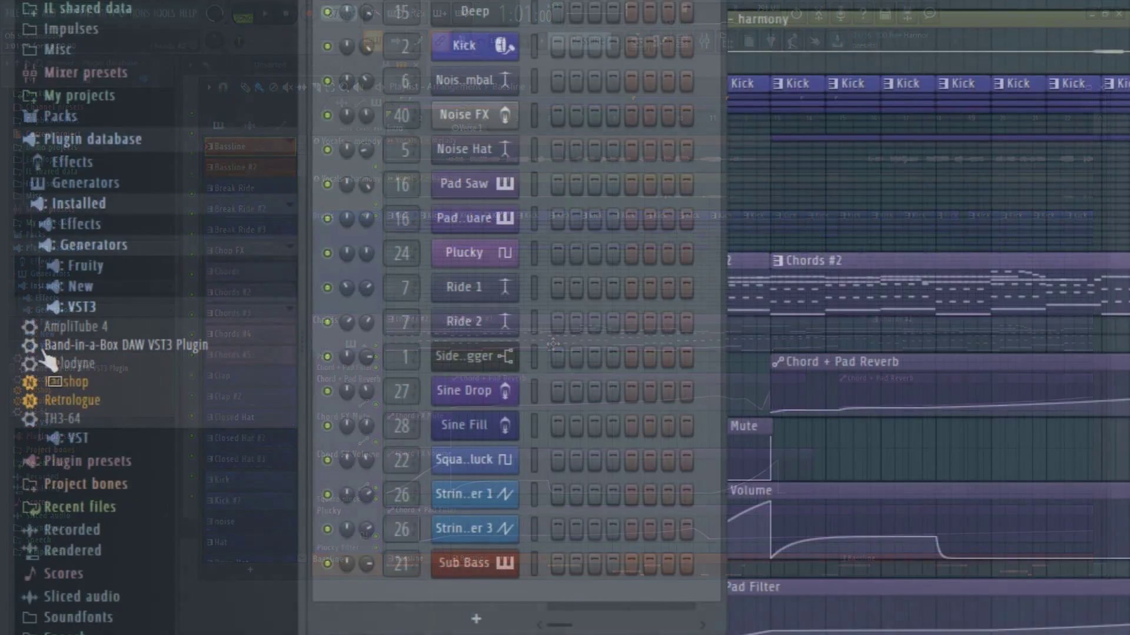
# Step: Add the Band-in-a-Box DAW VST3 Plugin to the channel rack and set its song tempo to 87
pyautogui.moveTo(26, 370); pyautogui.dragTo(90, 369)
pyautogui.moveTo(159, 356); pyautogui.dragTo(471, 590)
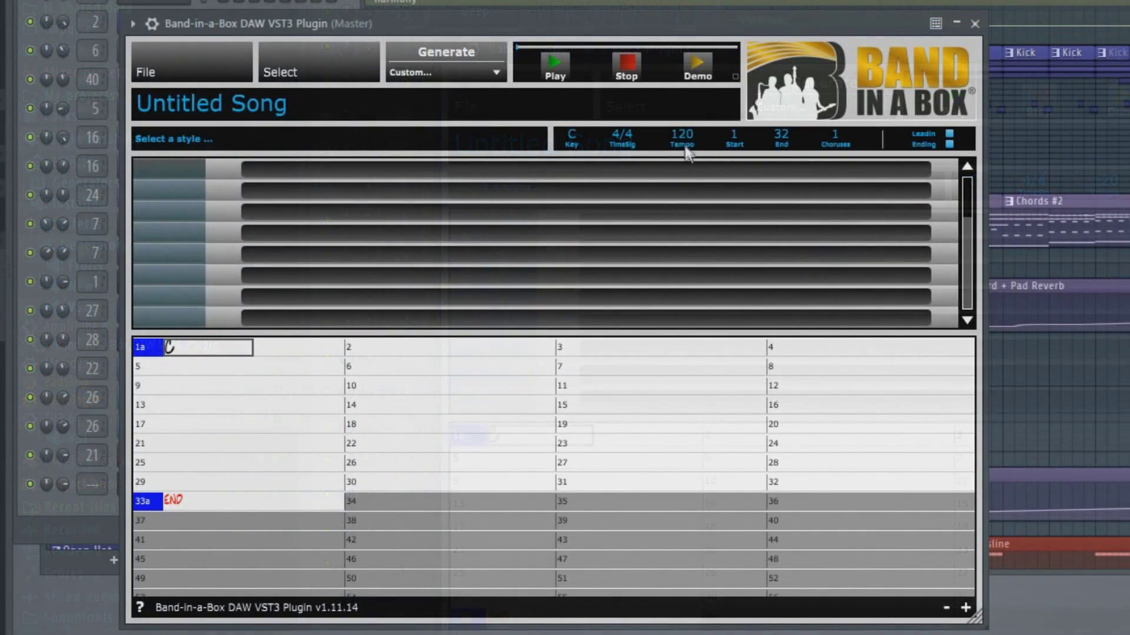
pyautogui.click(681, 133)
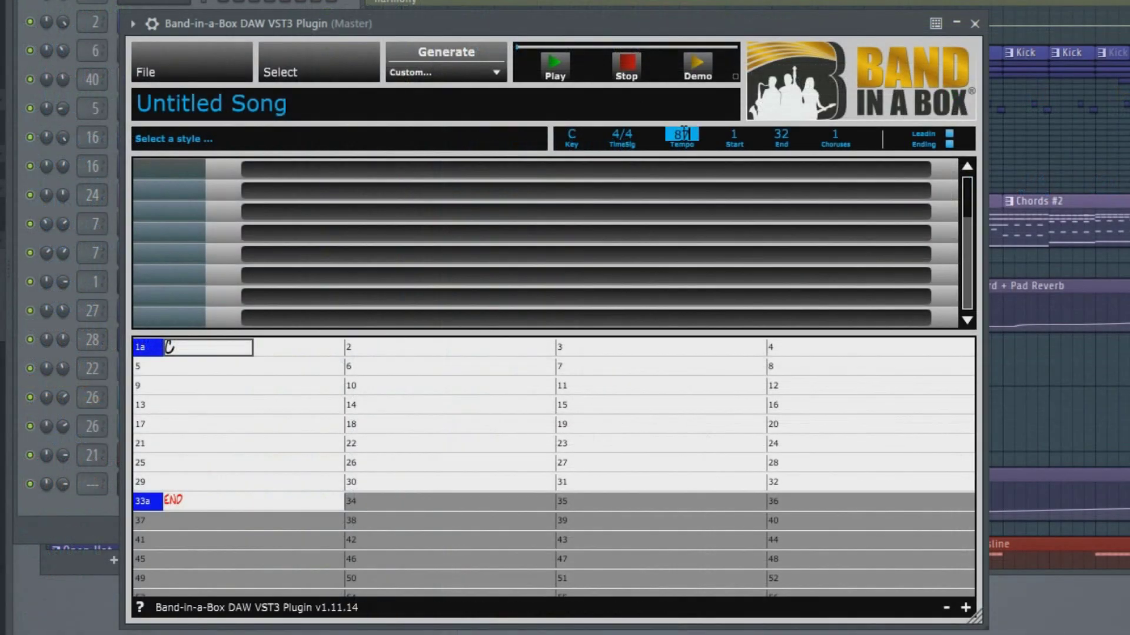
pyautogui.press('Return')
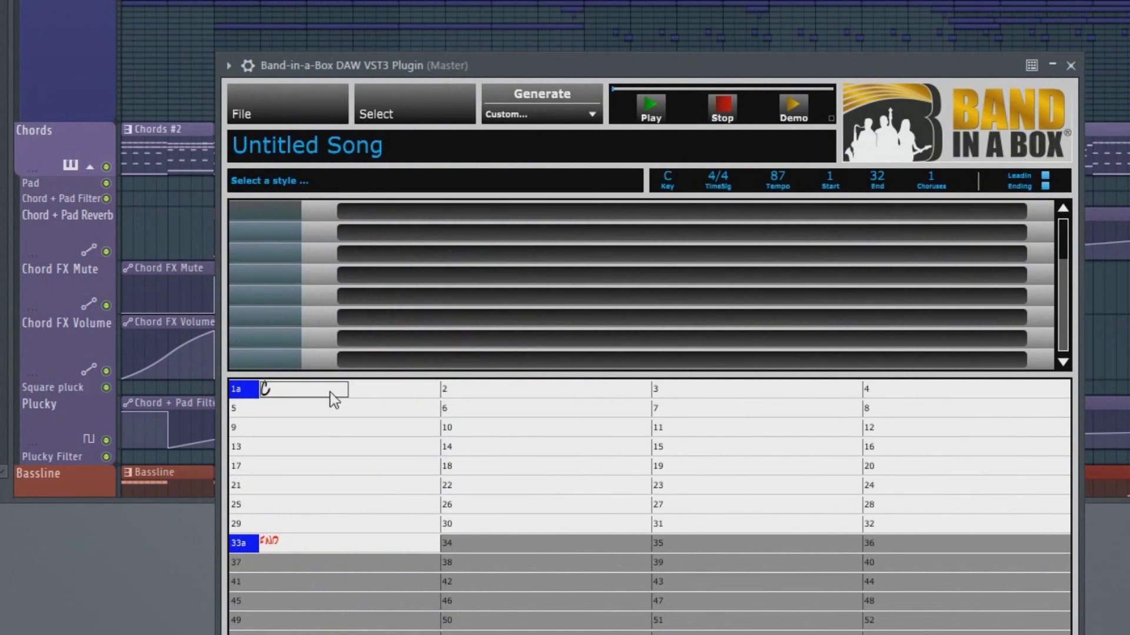
# Step: Enter the chords Em in bar 2, F in bar 3 and C in bar 4 of the chord sheet
pyautogui.press('Right')
pyautogui.press('Right')
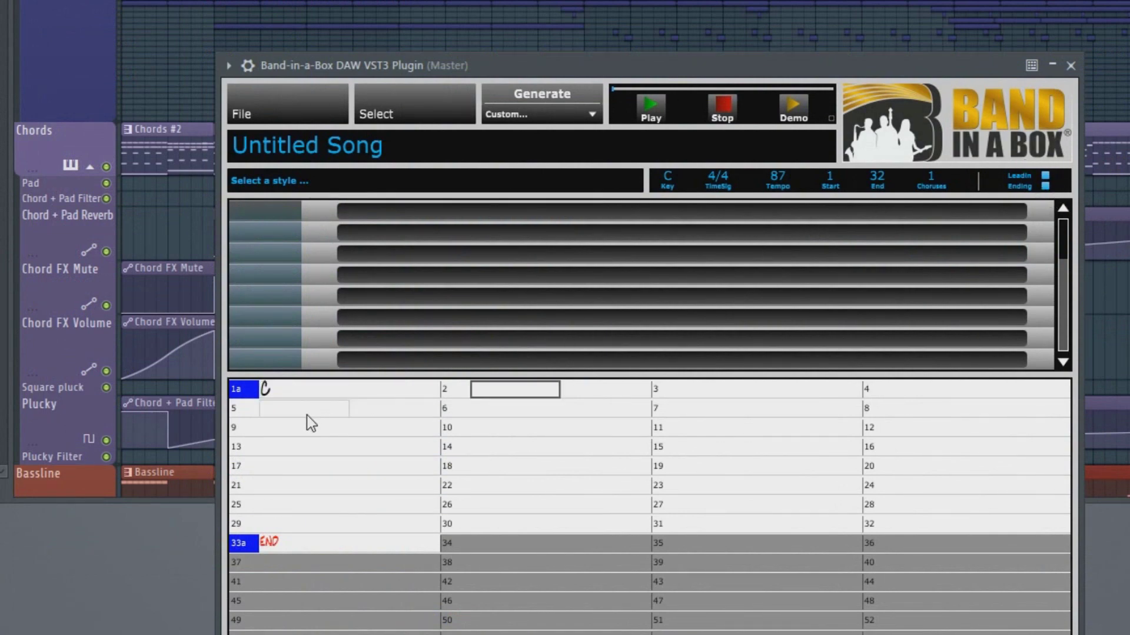
pyautogui.write('Em')
pyautogui.press('Right')
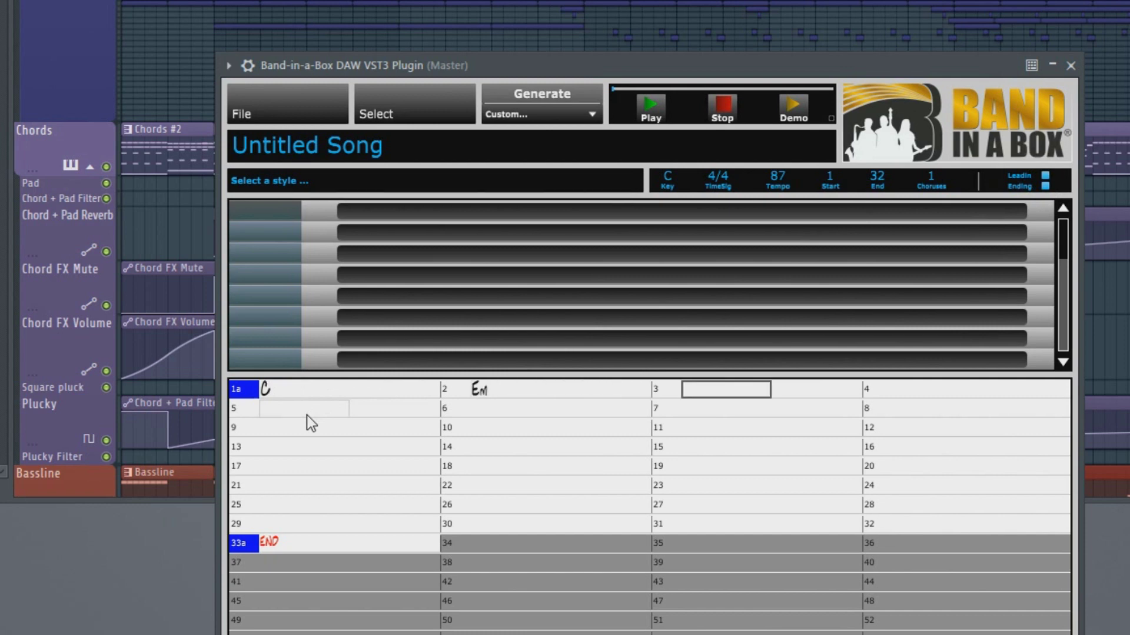
pyautogui.write('F')
pyautogui.press('Right')
pyautogui.press('Right')
pyautogui.write('C')
pyautogui.press('Right')
pyautogui.press('Right')
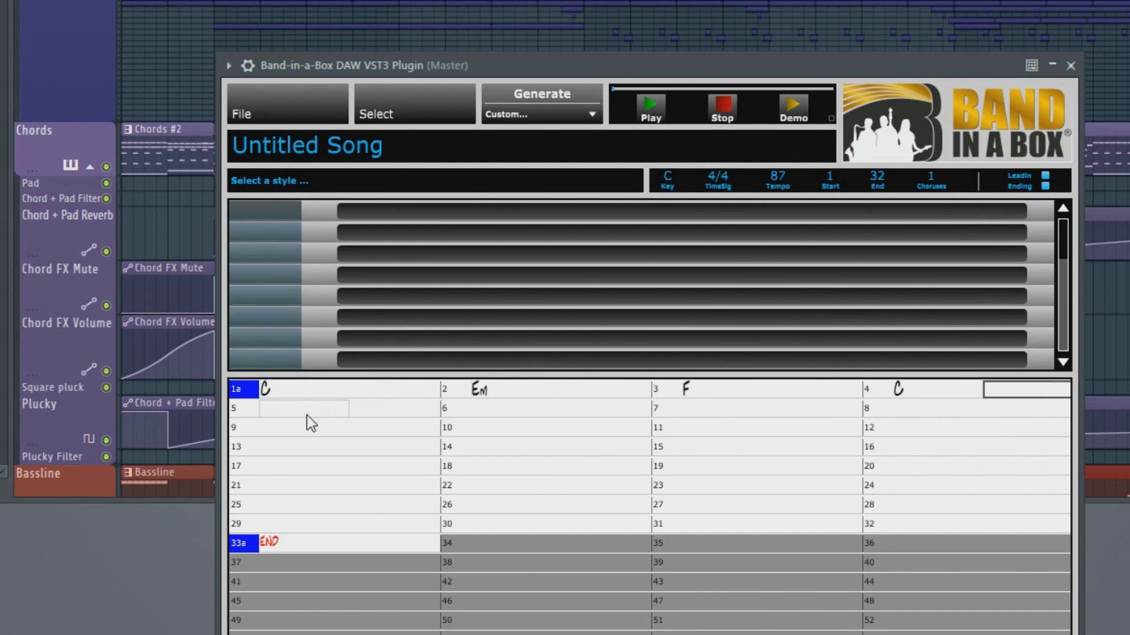
# Step: Continue the chord sheet with F in bar 5 and Am in bar 6
pyautogui.write('F')
pyautogui.press('Right')
pyautogui.press('Right')
pyautogui.write('Am')
pyautogui.press('Right')
pyautogui.press('Right')
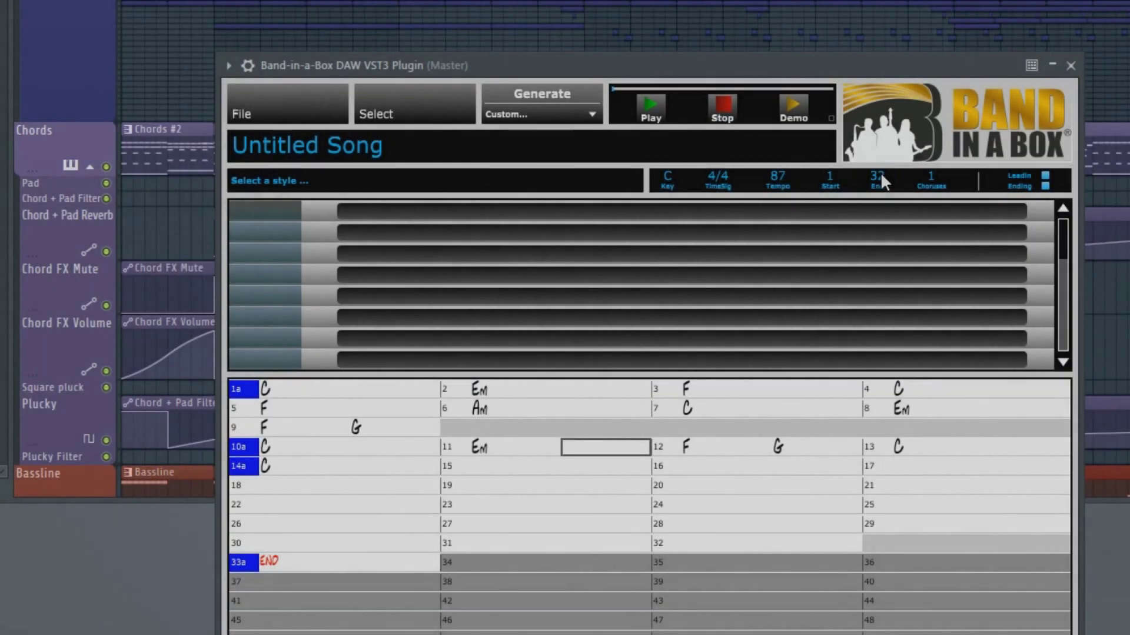
# Step: Set the song's end bar to 13 and open the number of choruses for editing
pyautogui.click(880, 172)
pyautogui.write('13')
pyautogui.press('Return')
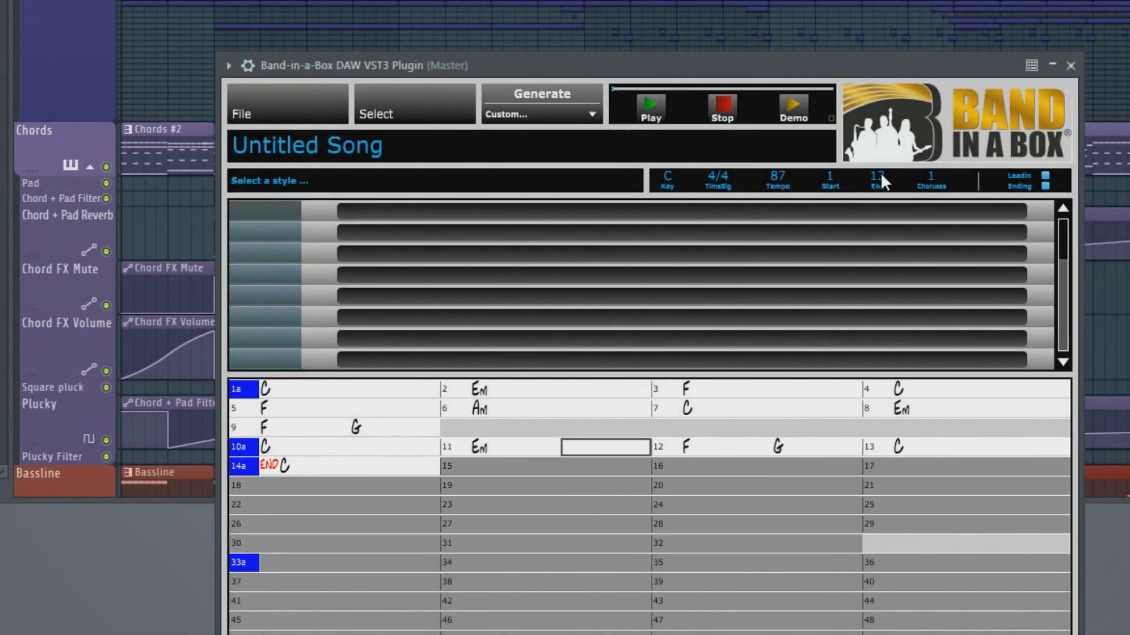
pyautogui.click(931, 176)
# Step: Open the StylePicker for the song and filter the styles by a tempo of 85
pyautogui.click(286, 177)
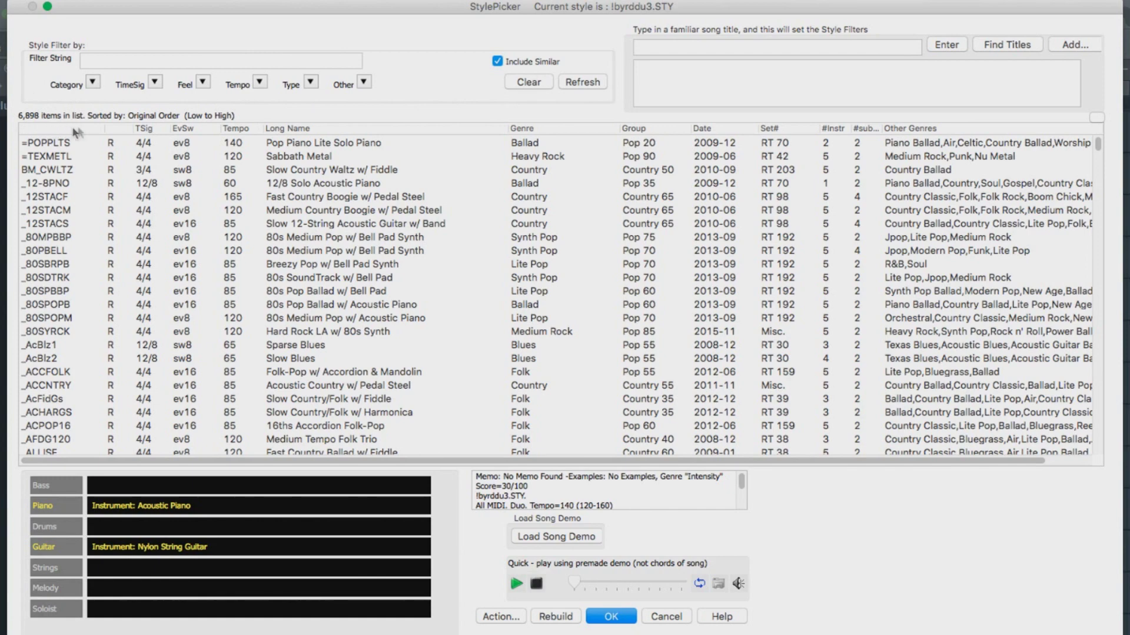
pyautogui.click(260, 83)
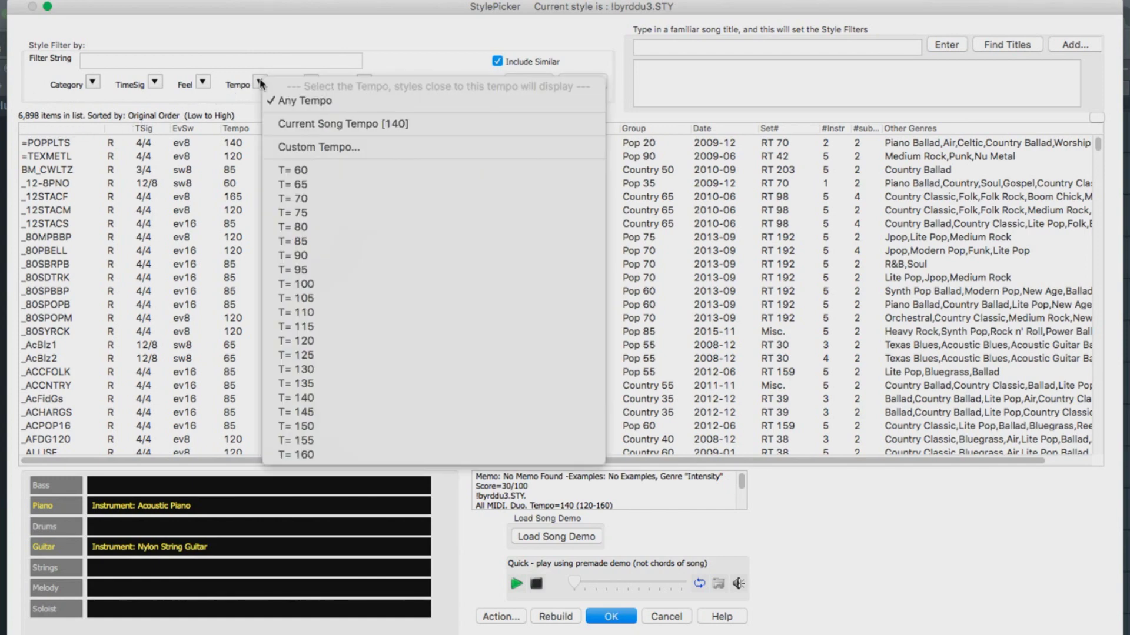
pyautogui.click(318, 241)
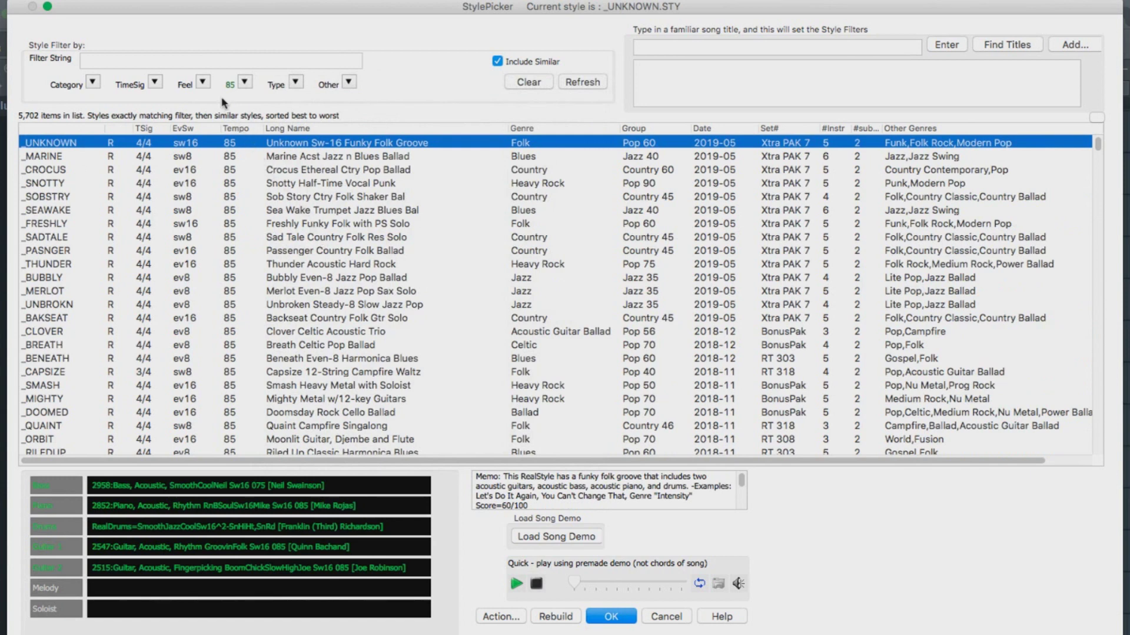
# Step: Filter the styles by the Ev8 (Even 8ths) feel and the text "americana"
pyautogui.click(203, 83)
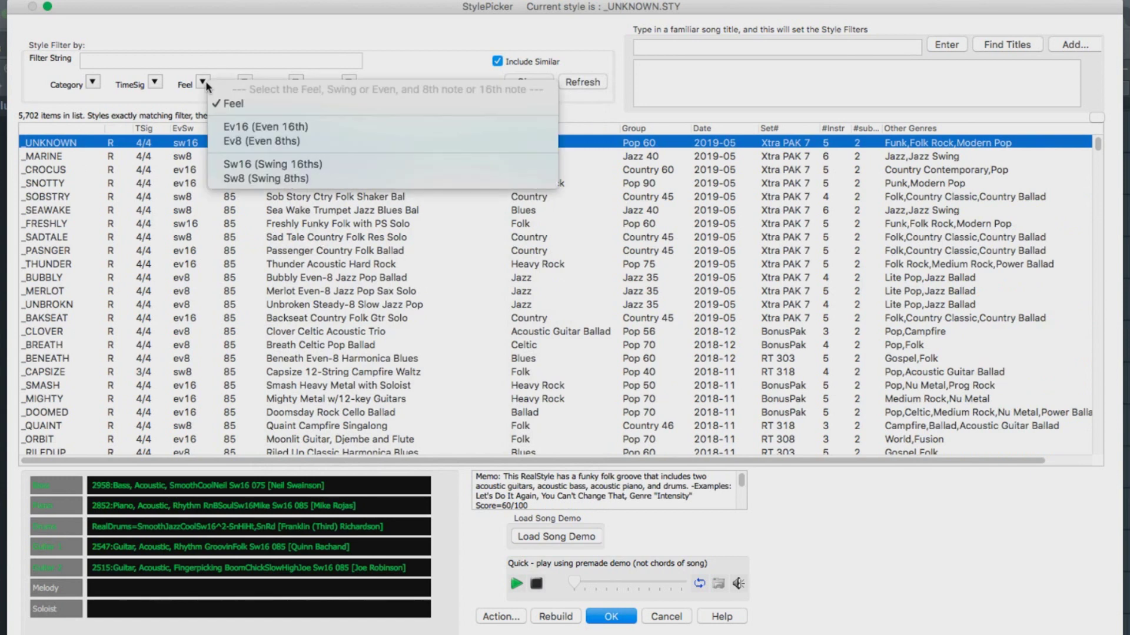
pyautogui.click(246, 140)
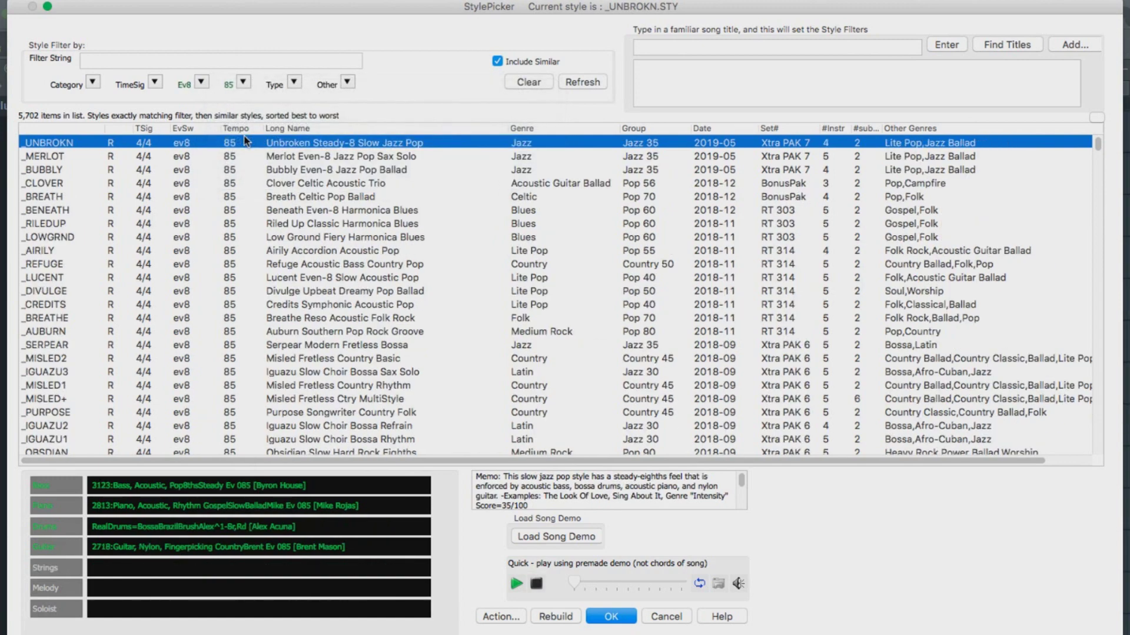
pyautogui.click(236, 60)
pyautogui.write('americ')
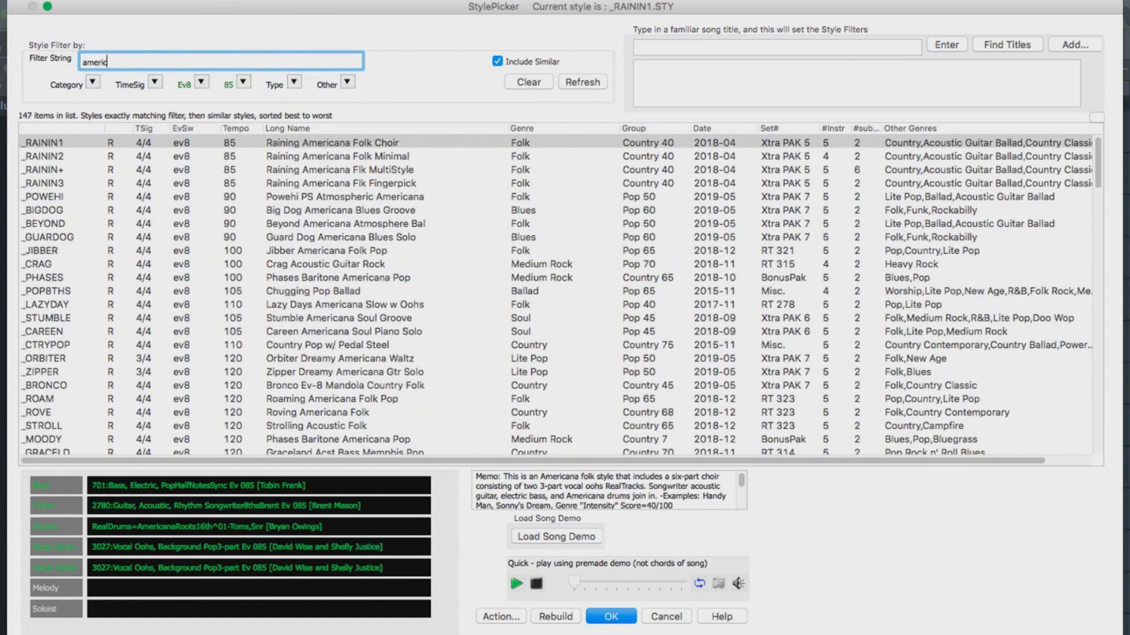
pyautogui.write('ana')
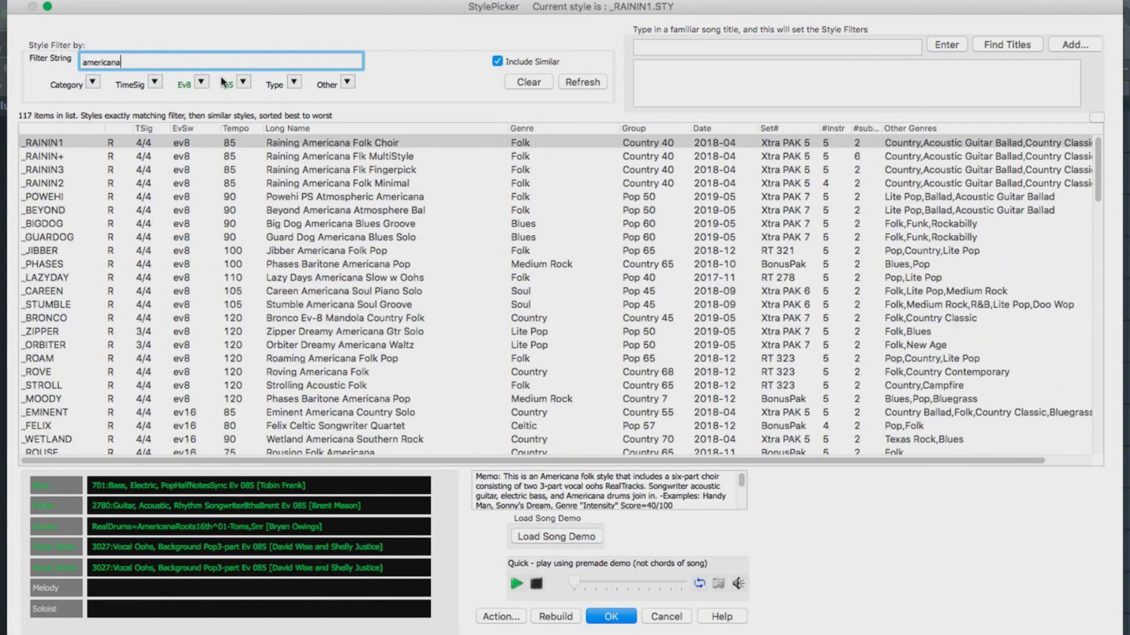
# Step: Audition the _JIBBER, _ROVE and _SPARSER styles from the filtered list
pyautogui.doubleClick(56, 251)
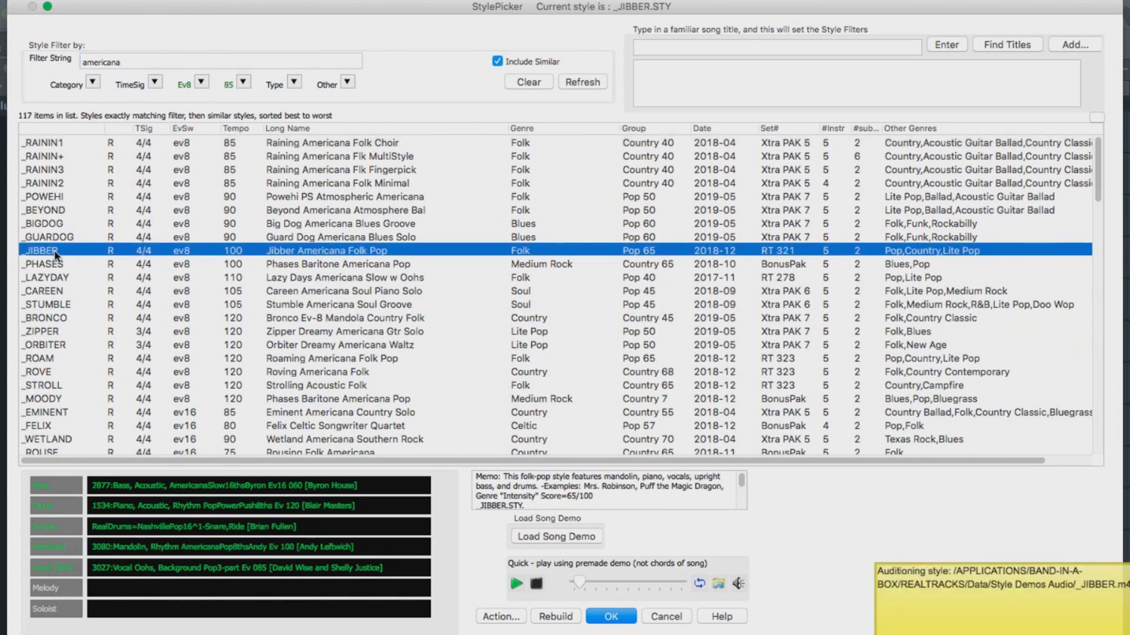
pyautogui.click(52, 372)
pyautogui.doubleClick(51, 373)
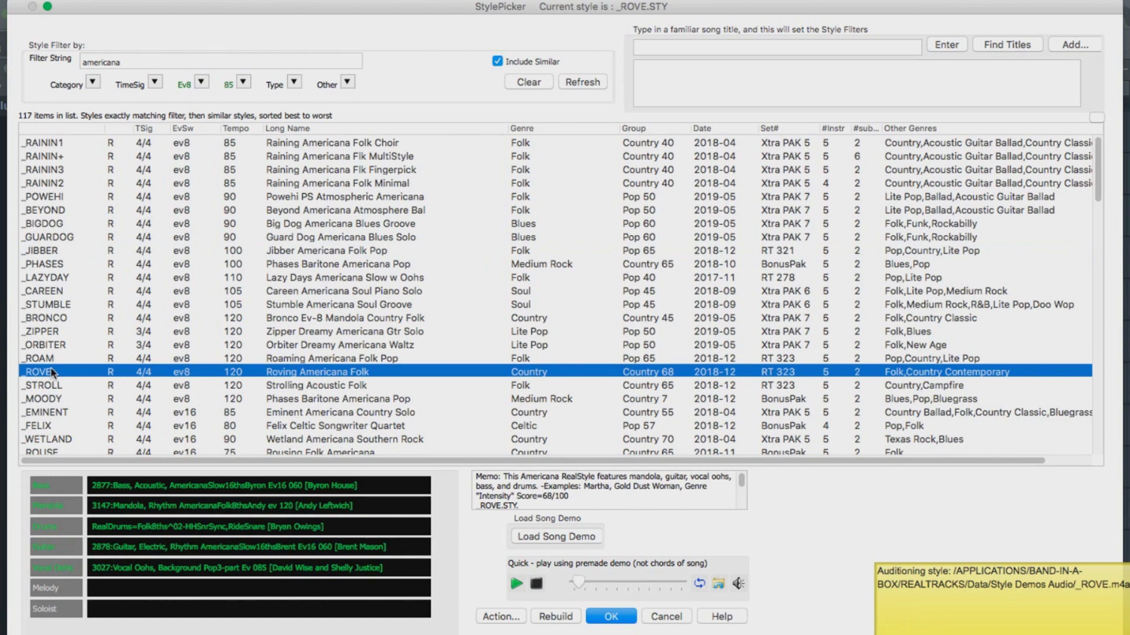
pyautogui.scroll(-3, 51, 372)
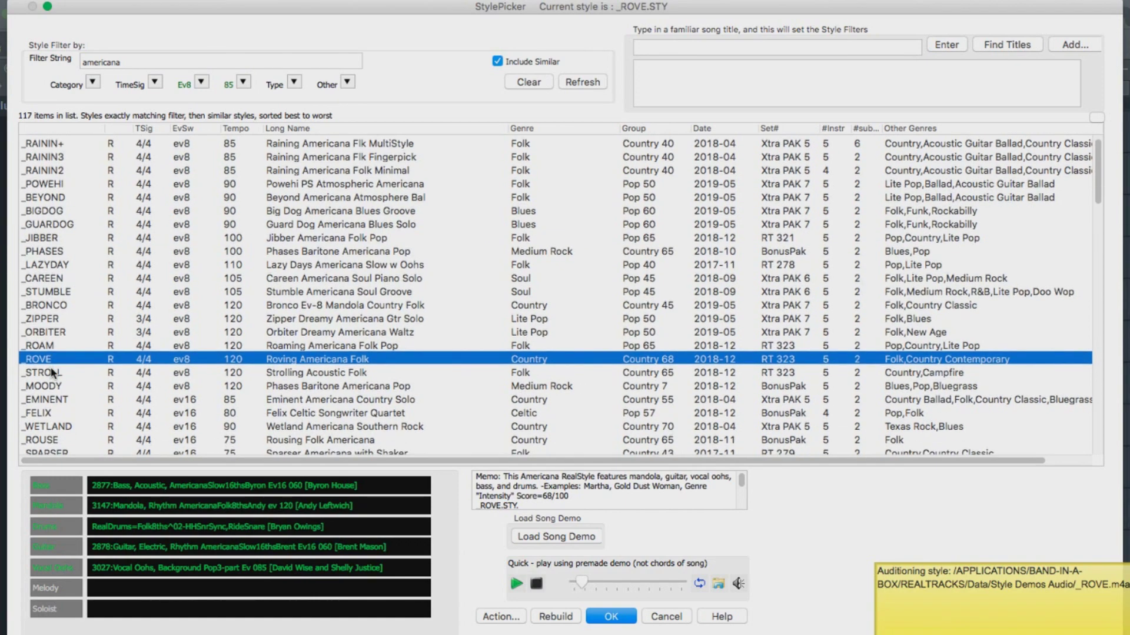
pyautogui.scroll(-1, 53, 372)
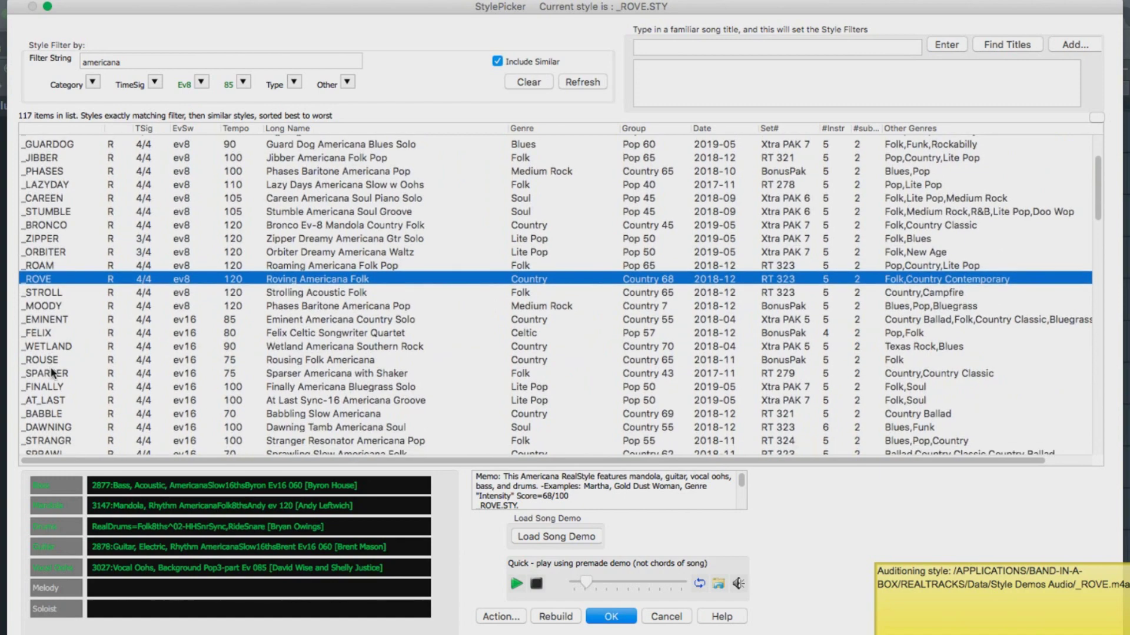
pyautogui.doubleClick(52, 373)
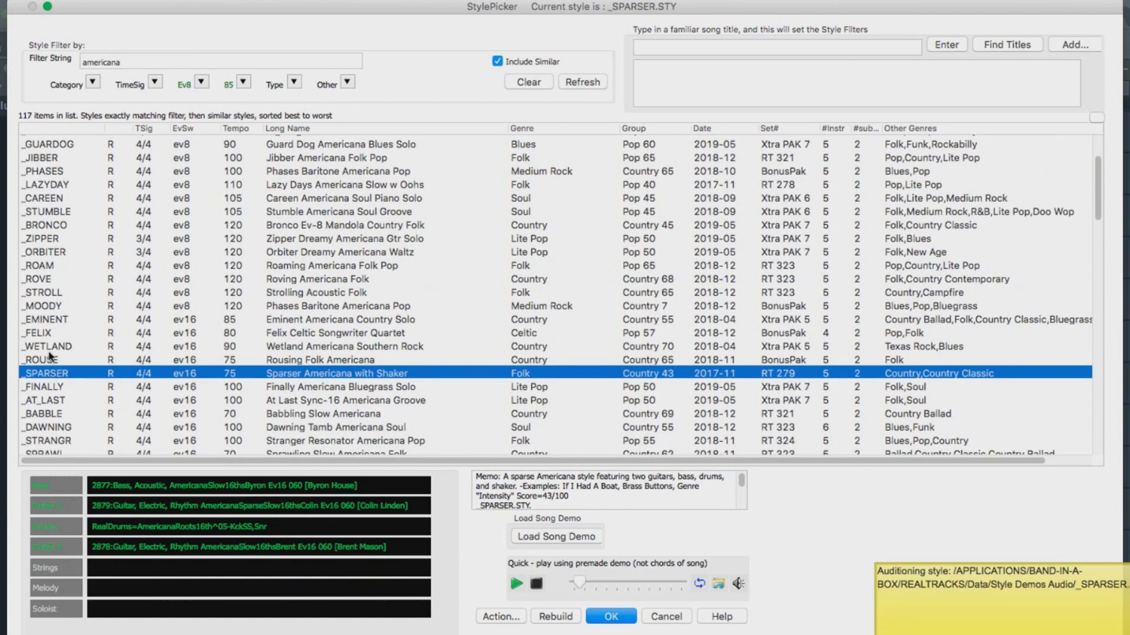
# Step: Audition the _HIGHSID and _OLBONES styles and apply _OLBONES (Ol' Bones Mountain Americana) to the song
pyautogui.scroll(-5, 51, 356)
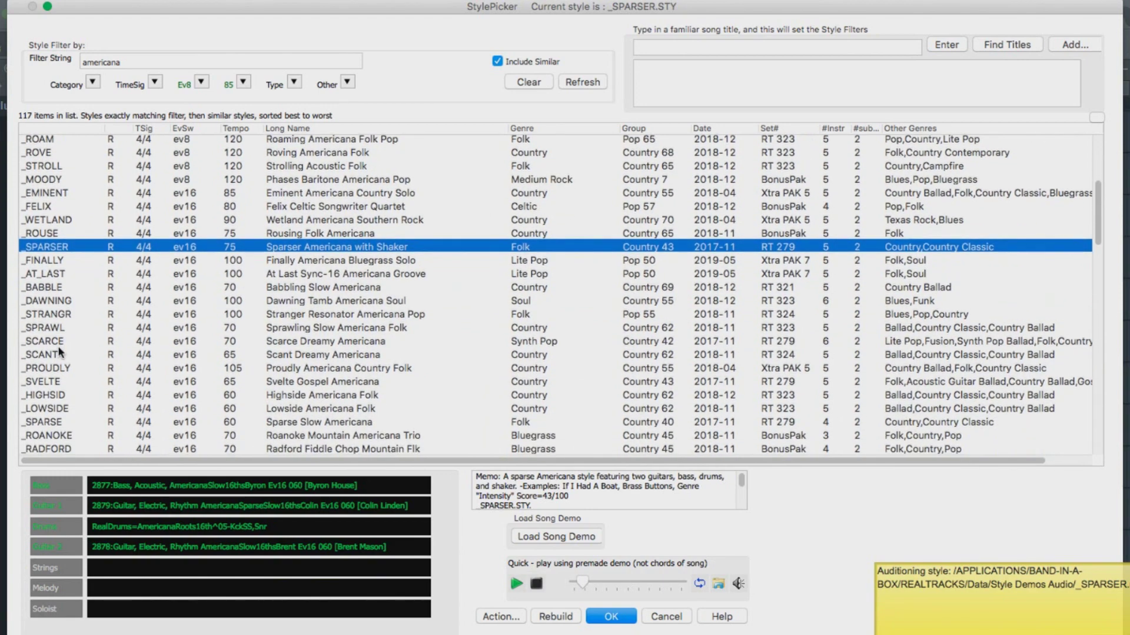
pyautogui.scroll(-1, 59, 352)
pyautogui.doubleClick(57, 371)
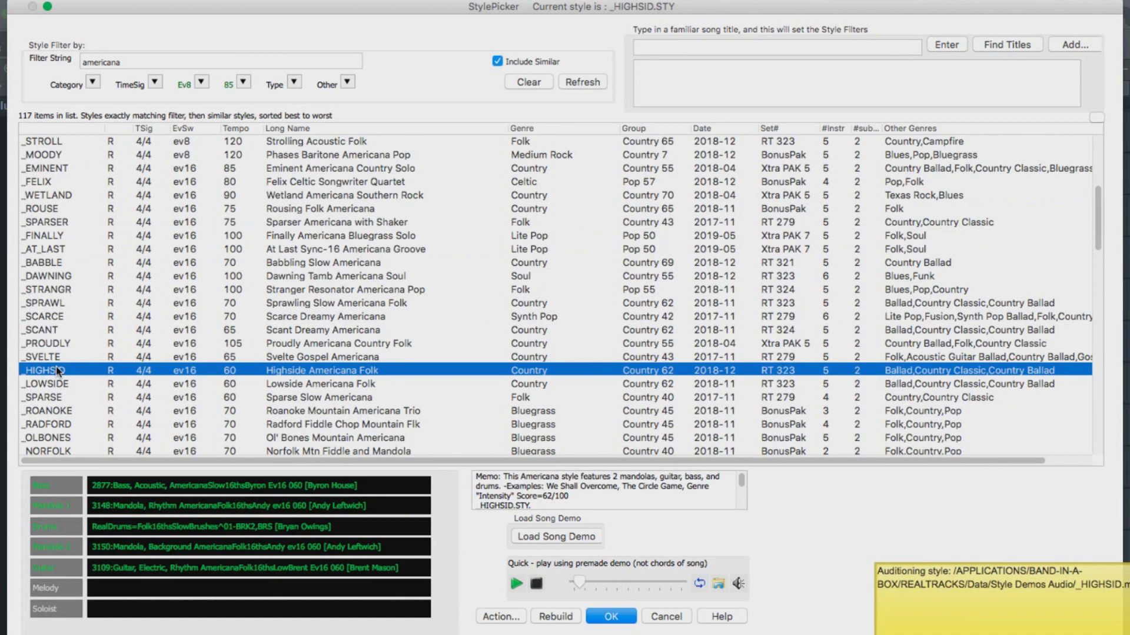
pyautogui.scroll(-3, 56, 366)
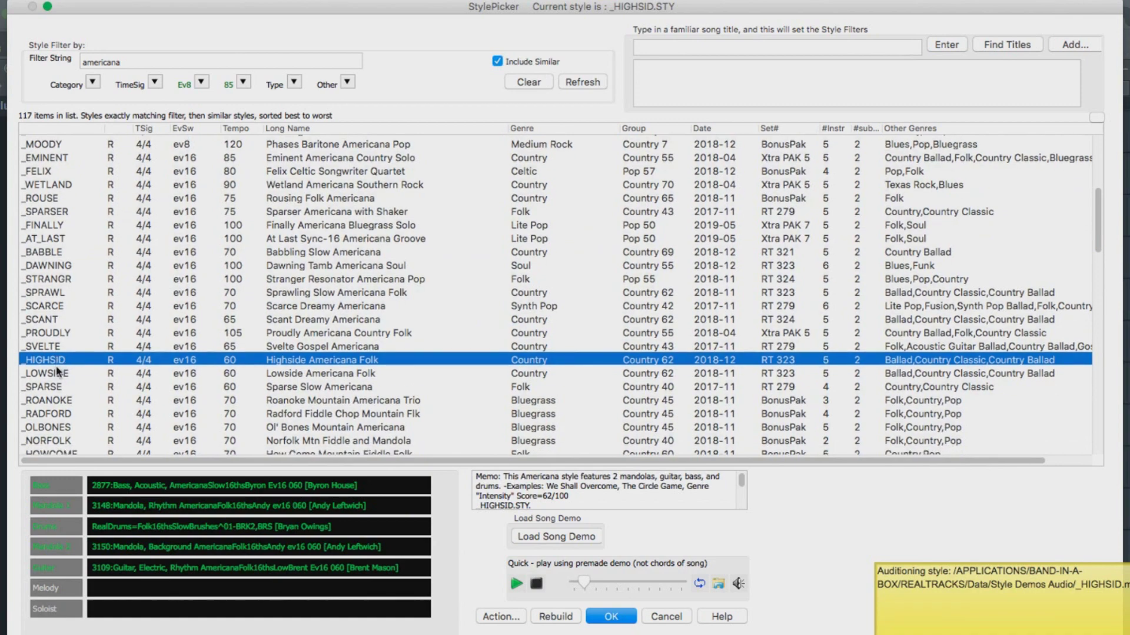
pyautogui.doubleClick(52, 350)
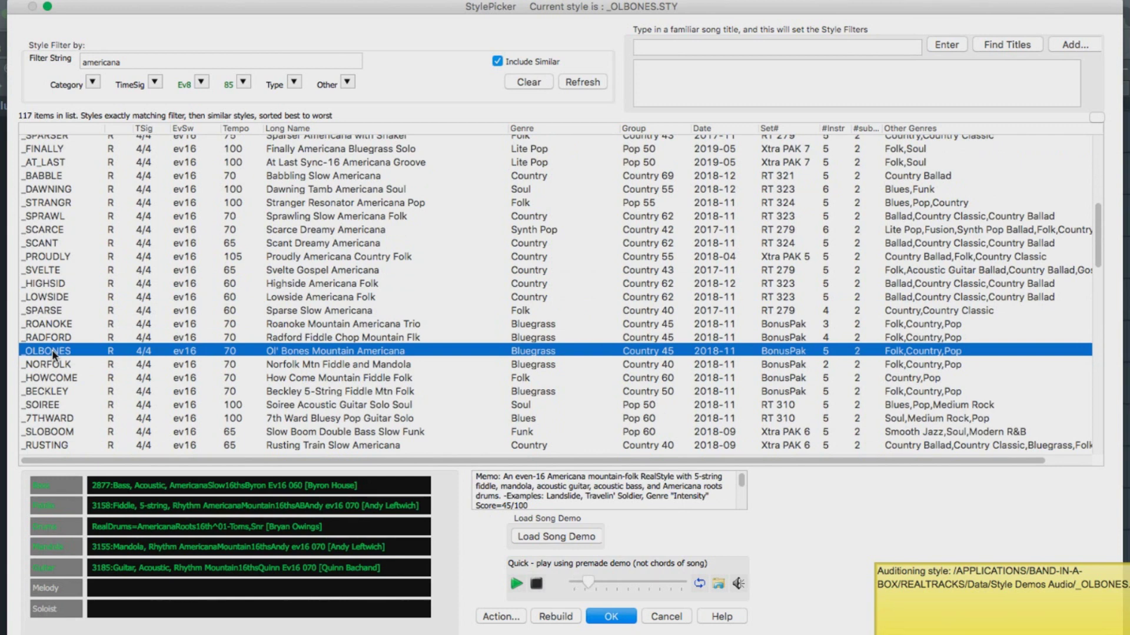
pyautogui.click(610, 617)
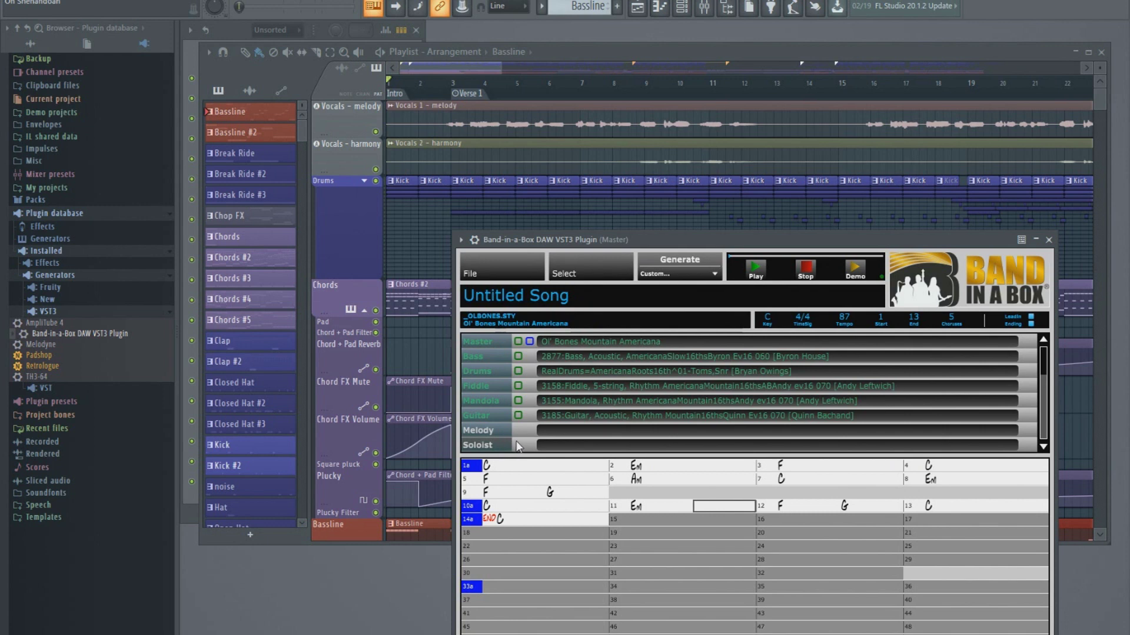
# Step: Generate the song's tracks and place the fiddle and mandola audio at bar 1 of playlist tracks 38 and 39
pyautogui.click(687, 265)
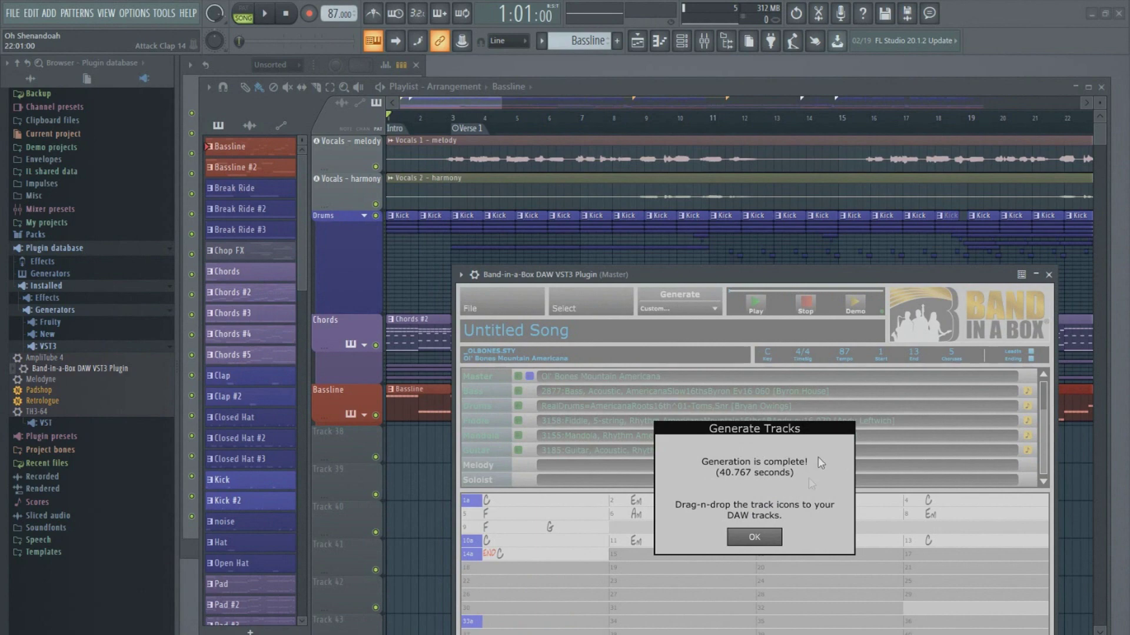
pyautogui.click(754, 536)
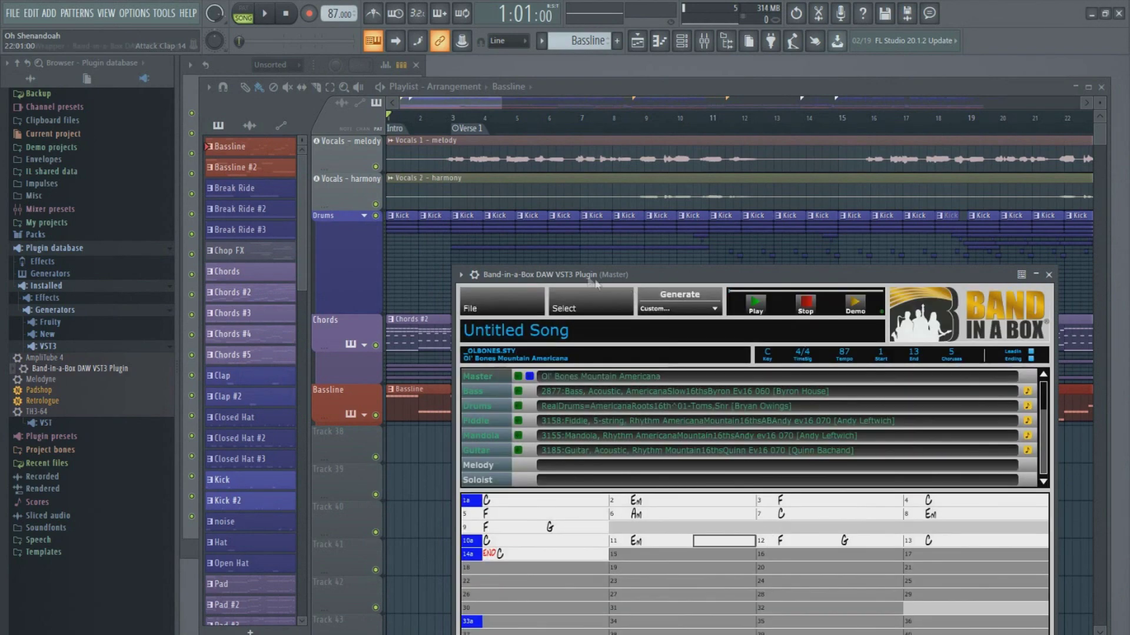
pyautogui.moveTo(547, 275); pyautogui.dragTo(959, 219)
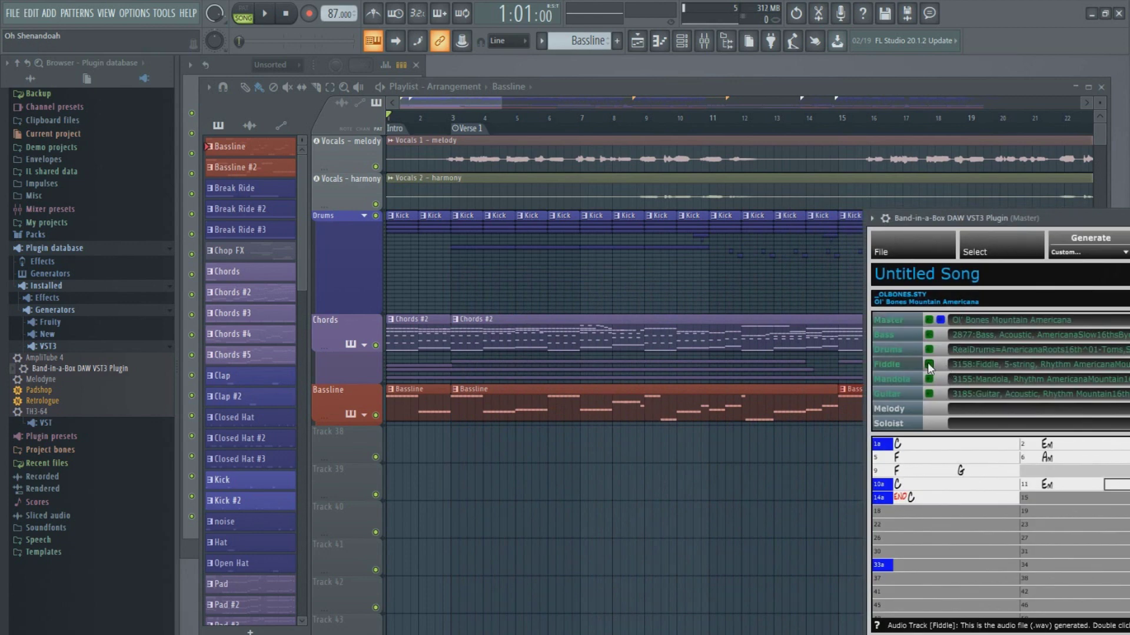
pyautogui.moveTo(388, 455); pyautogui.dragTo(386, 450)
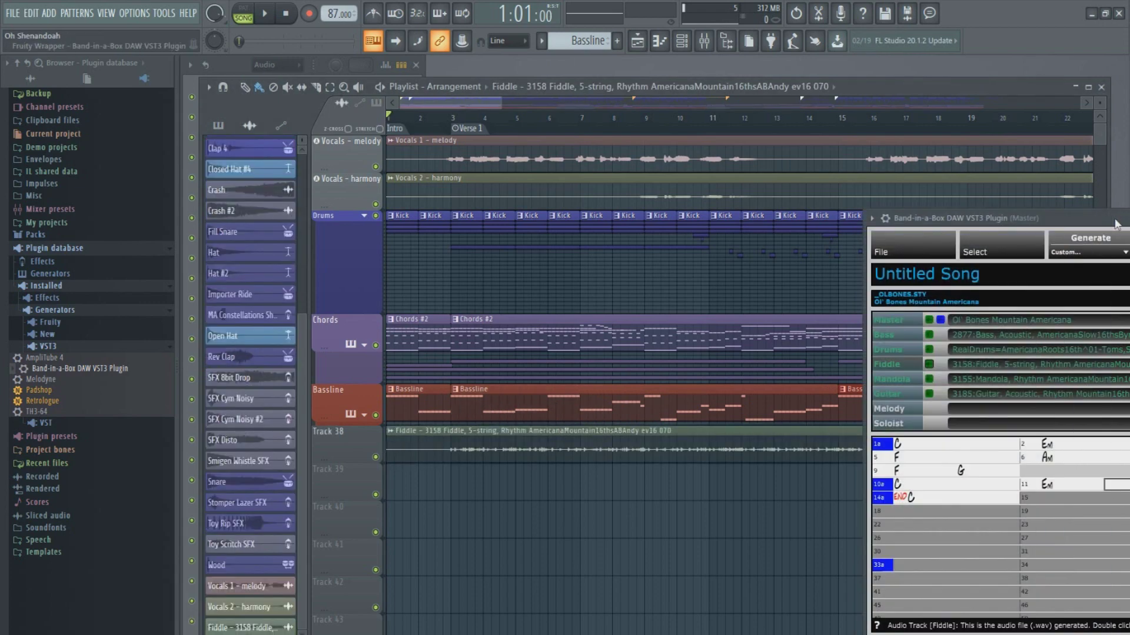
pyautogui.moveTo(891, 379); pyautogui.dragTo(387, 488)
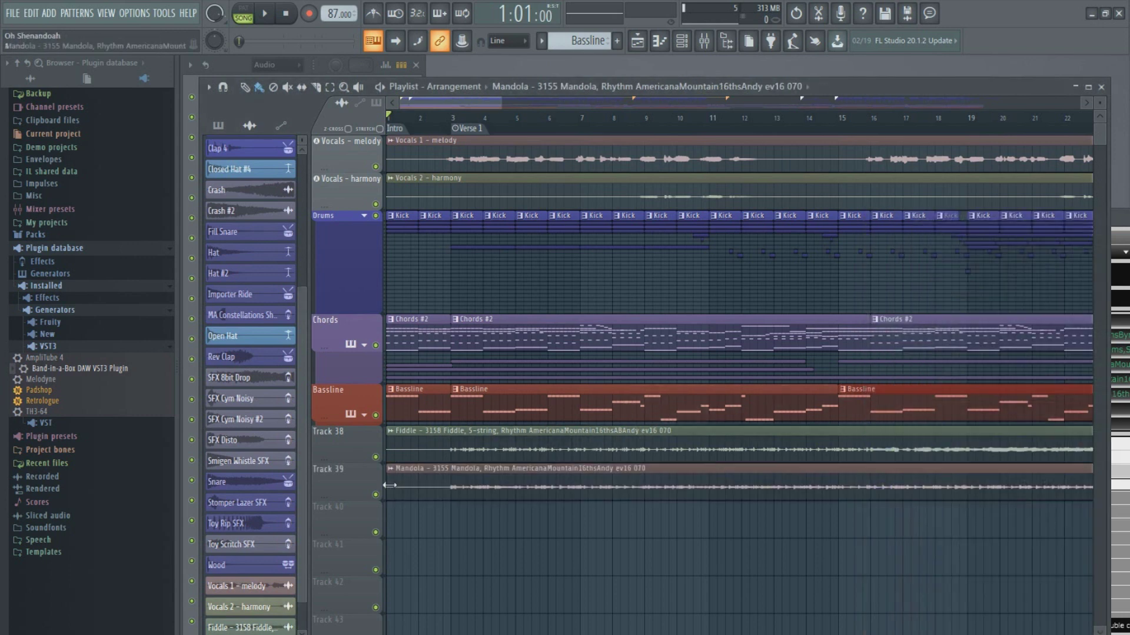
# Step: Change the track mode of the fiddle and mandola playlist tracks to audio tracks with their own mixer inserts
pyautogui.rightClick(340, 452)
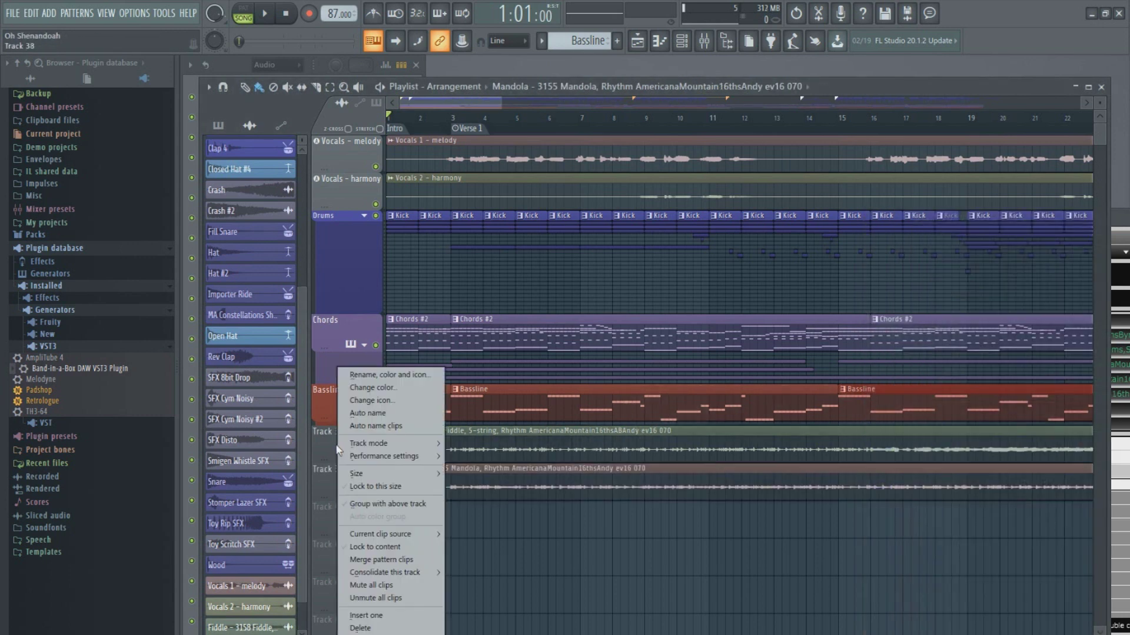
pyautogui.moveTo(369, 445)
pyautogui.moveTo(476, 456)
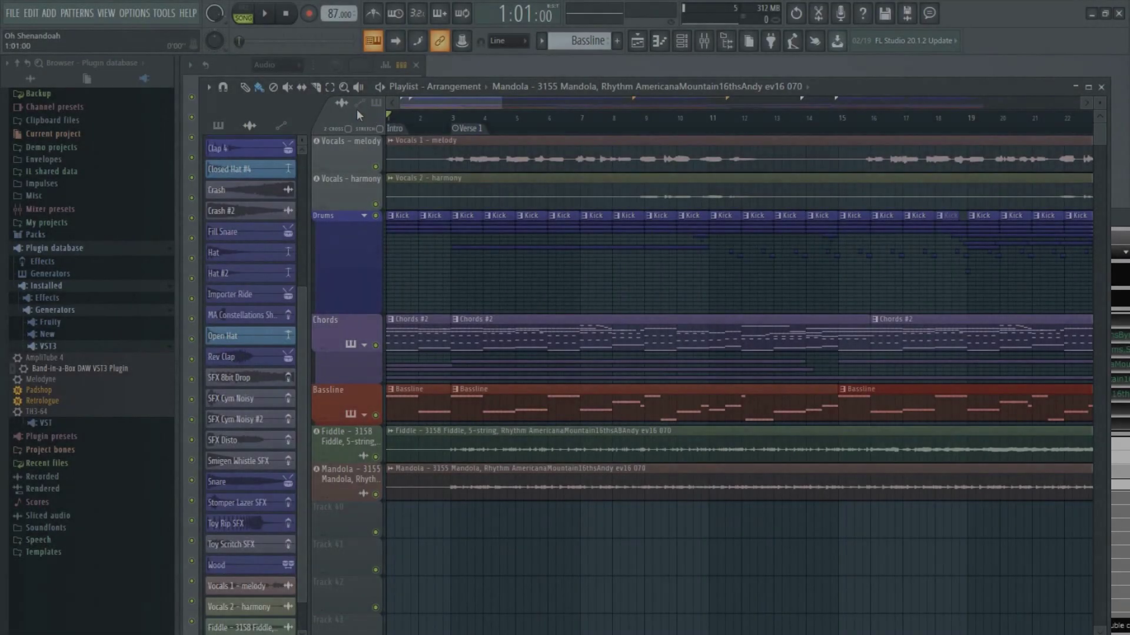
# Step: Play the arrangement and listen to the fiddle and mandola soloed in mixer inserts 45 and 46, ending with all tracks unmuted
pyautogui.press('space')
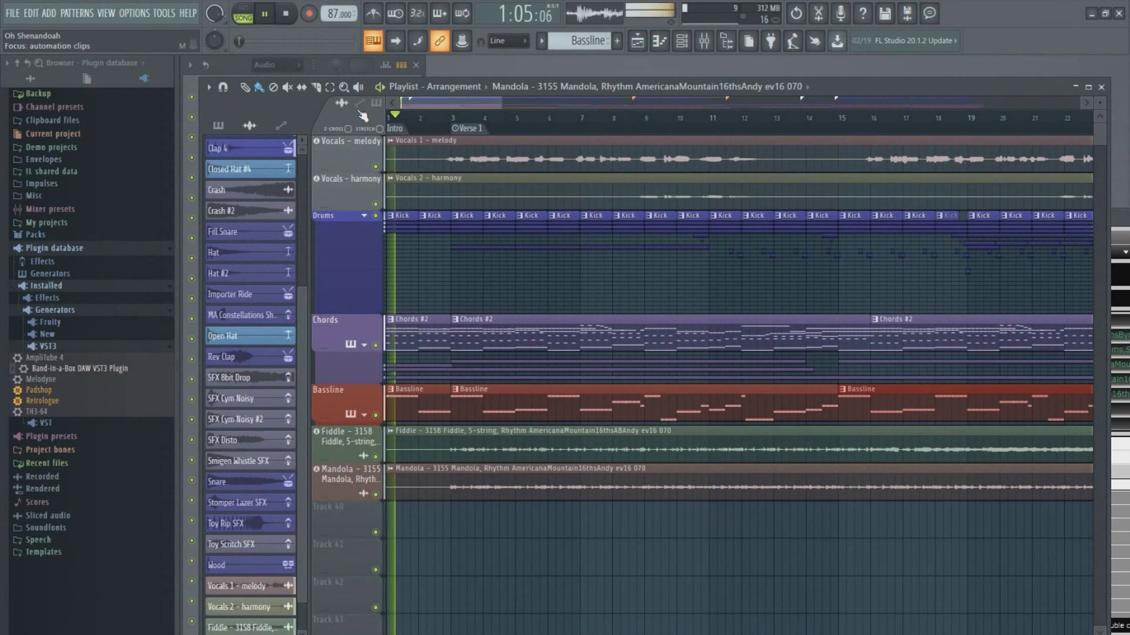
pyautogui.press('F9')
pyautogui.moveTo(604, 369); pyautogui.dragTo(595, 252)
pyautogui.moveTo(373, 509); pyautogui.dragTo(479, 513)
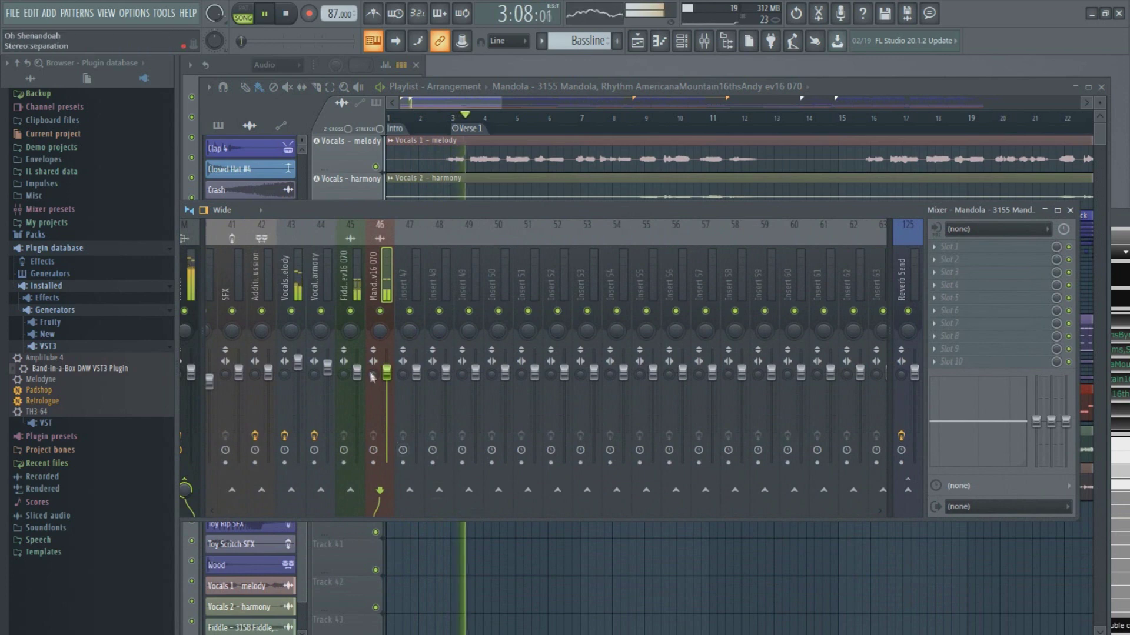
pyautogui.rightClick(351, 311)
pyautogui.click(380, 312)
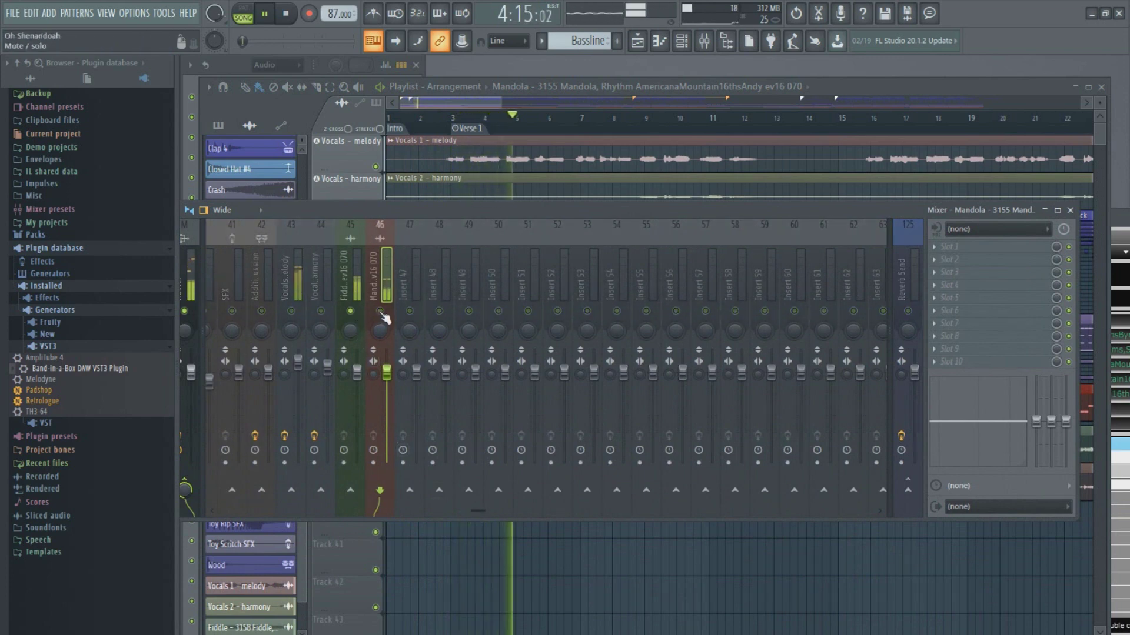
pyautogui.rightClick(350, 312)
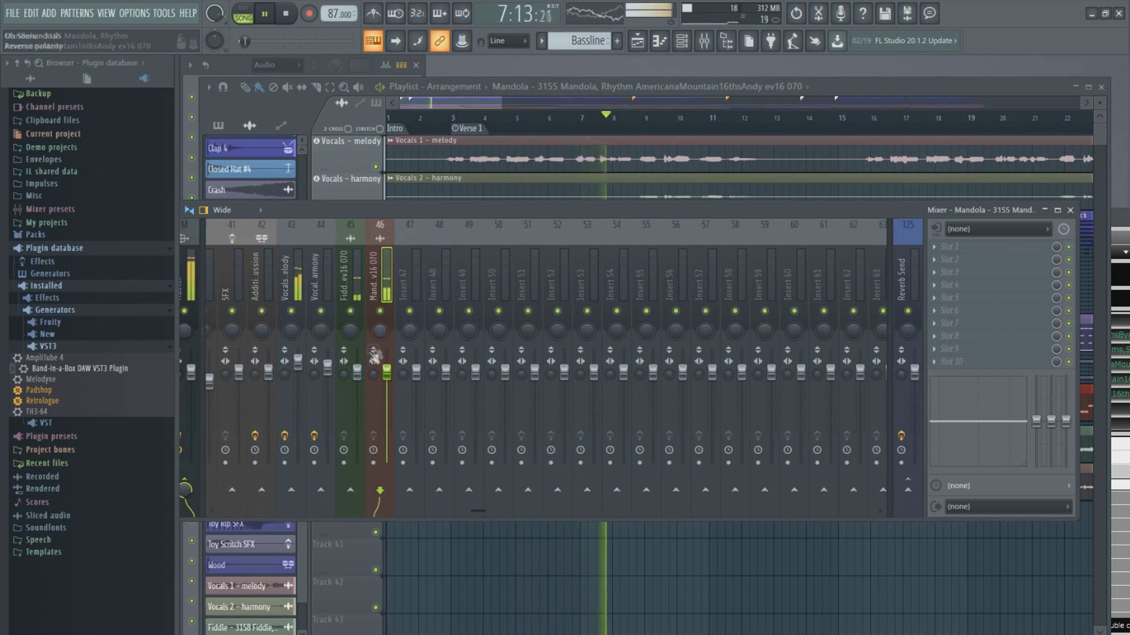
# Step: Pan the fiddle and mandola mixer inserts apart and raise their volumes slightly
pyautogui.moveTo(344, 375); pyautogui.dragTo(389, 372)
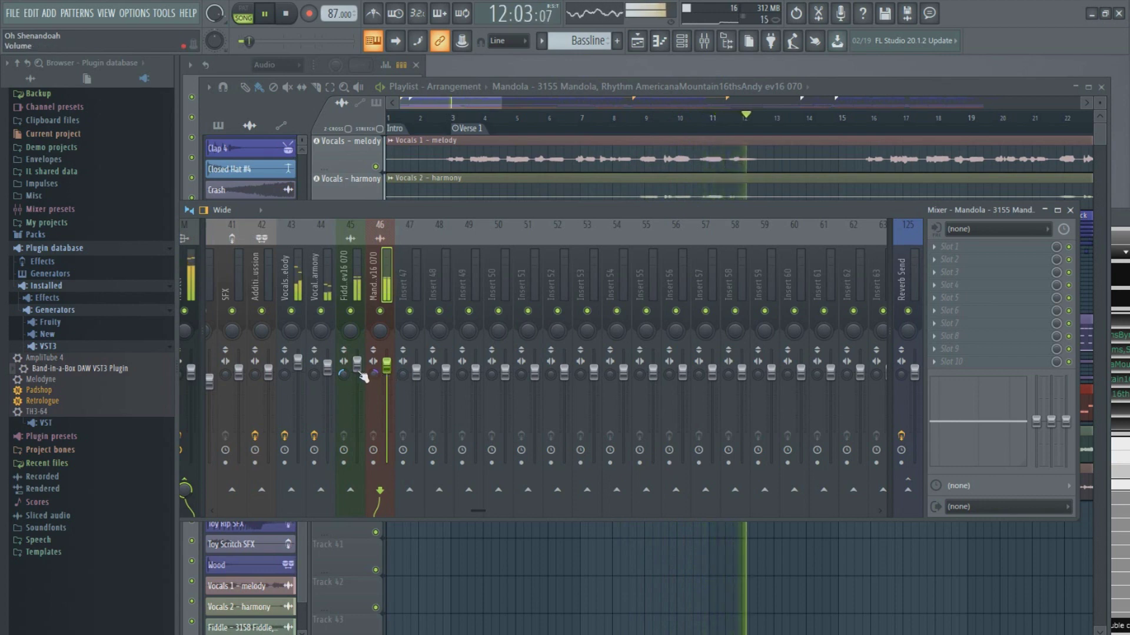
pyautogui.moveTo(607, 207); pyautogui.dragTo(641, 546)
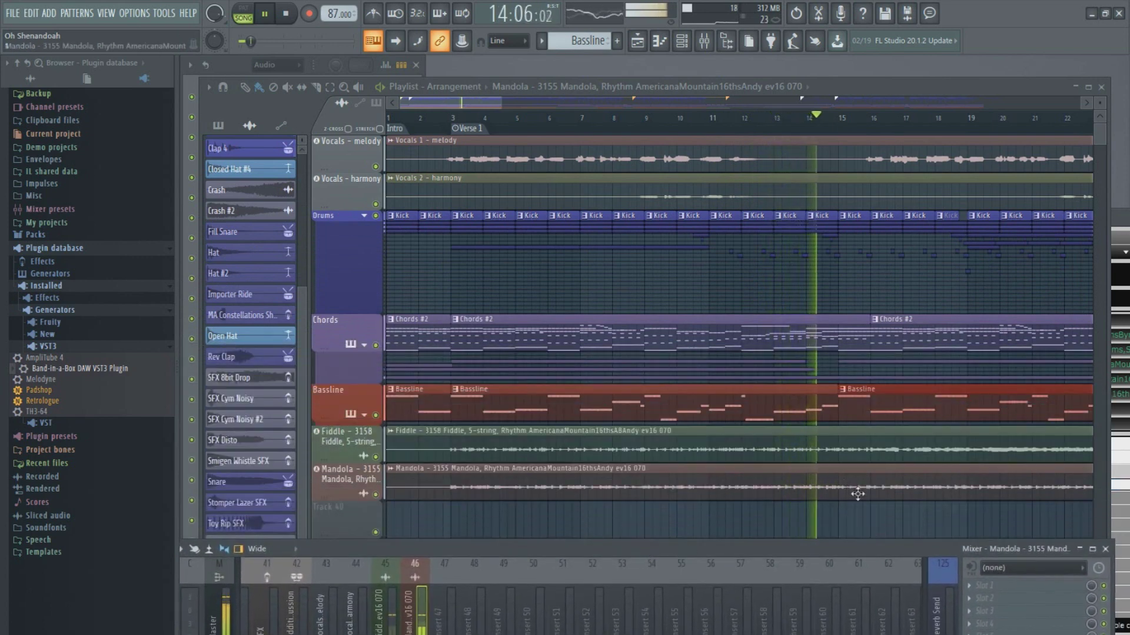
pyautogui.moveTo(834, 546); pyautogui.dragTo(855, 242)
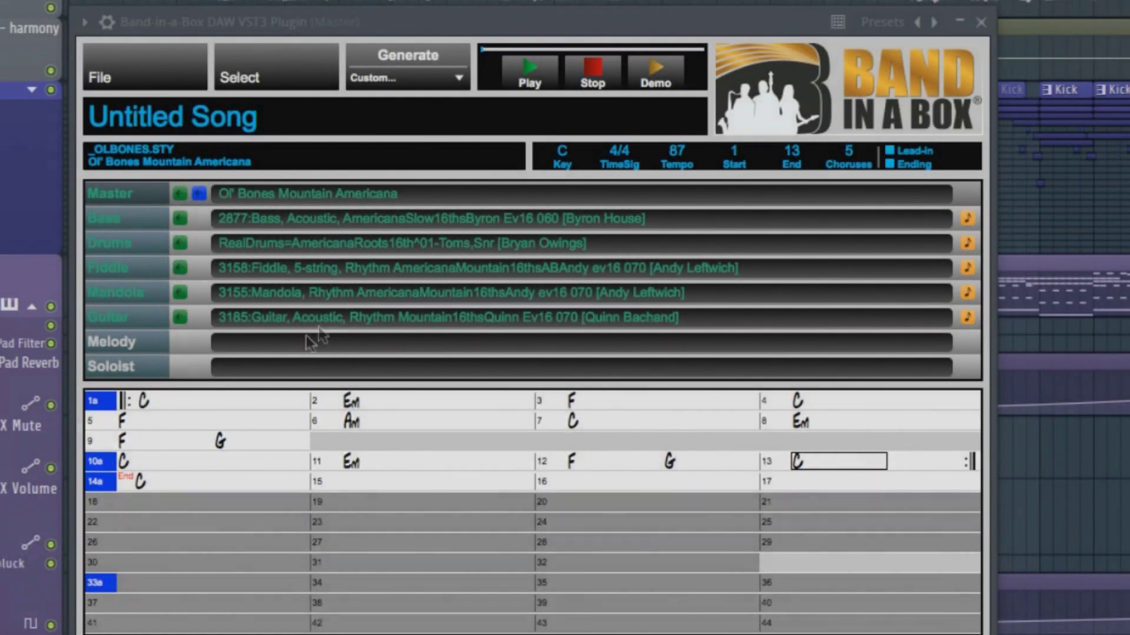
# Step: Select bars 10 to 13 of the chord sheet and start a MultiRiff for that section
pyautogui.moveTo(130, 462); pyautogui.dragTo(940, 470)
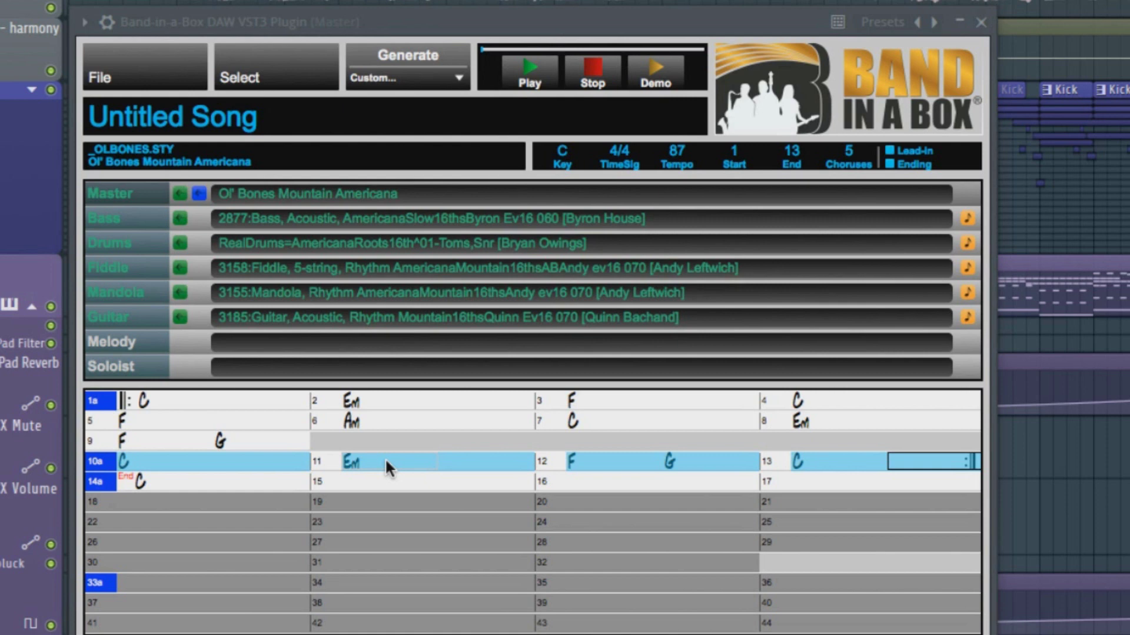
pyautogui.click(253, 69)
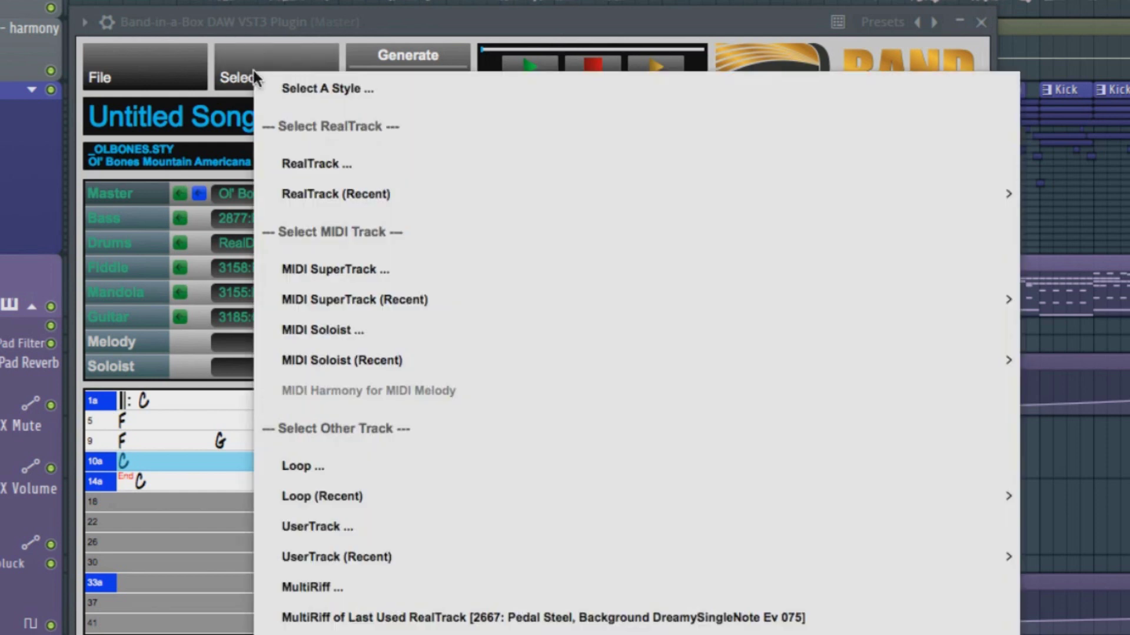
pyautogui.click(360, 587)
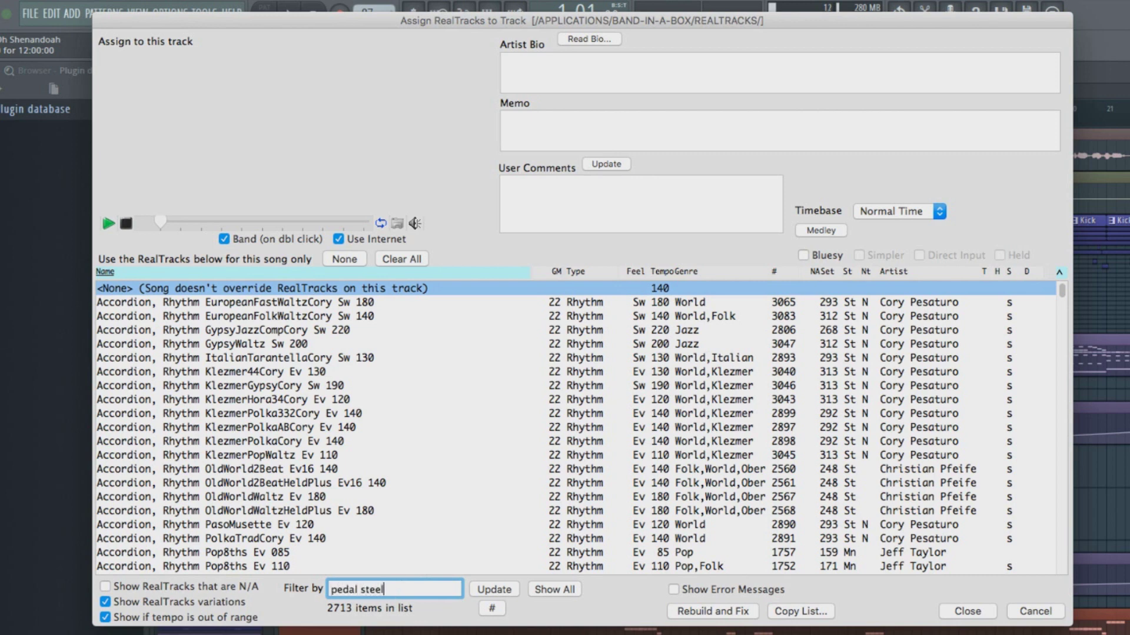
# Step: Filter the RealTracks list by "pedal steel" and the Even 8th feel
pyautogui.click(481, 590)
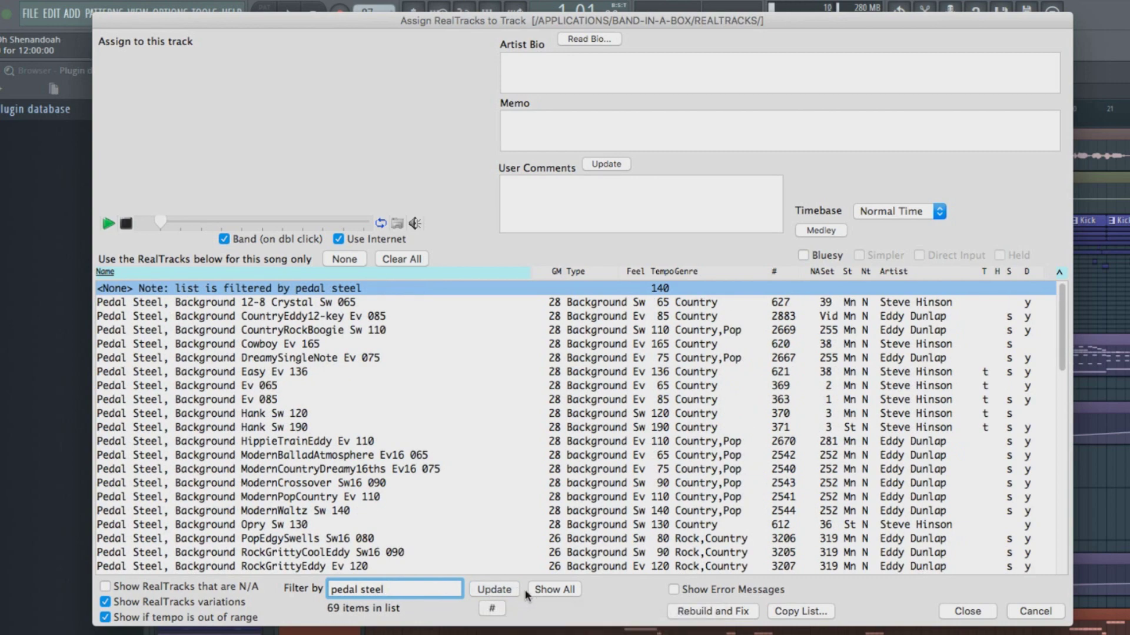
pyautogui.click(493, 611)
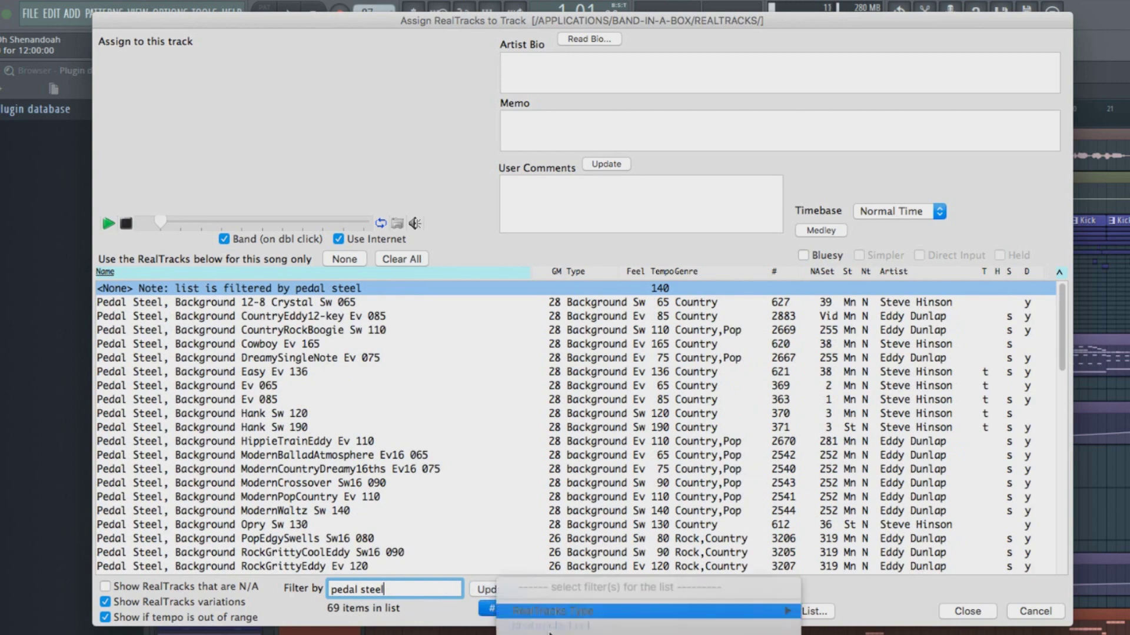
pyautogui.moveTo(686, 459)
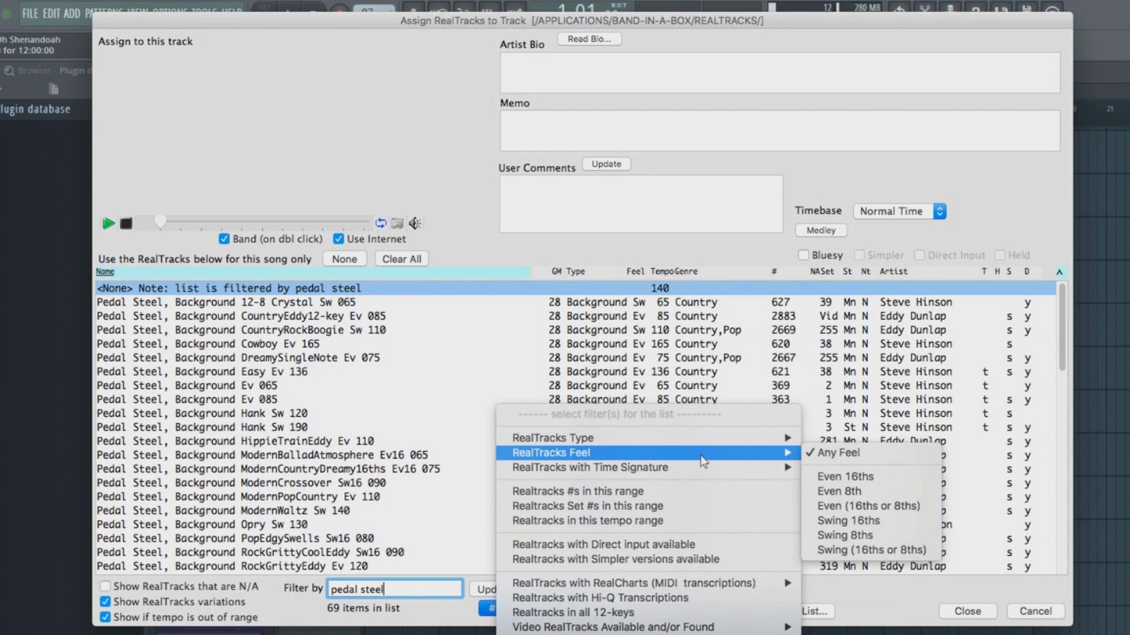
pyautogui.click(842, 489)
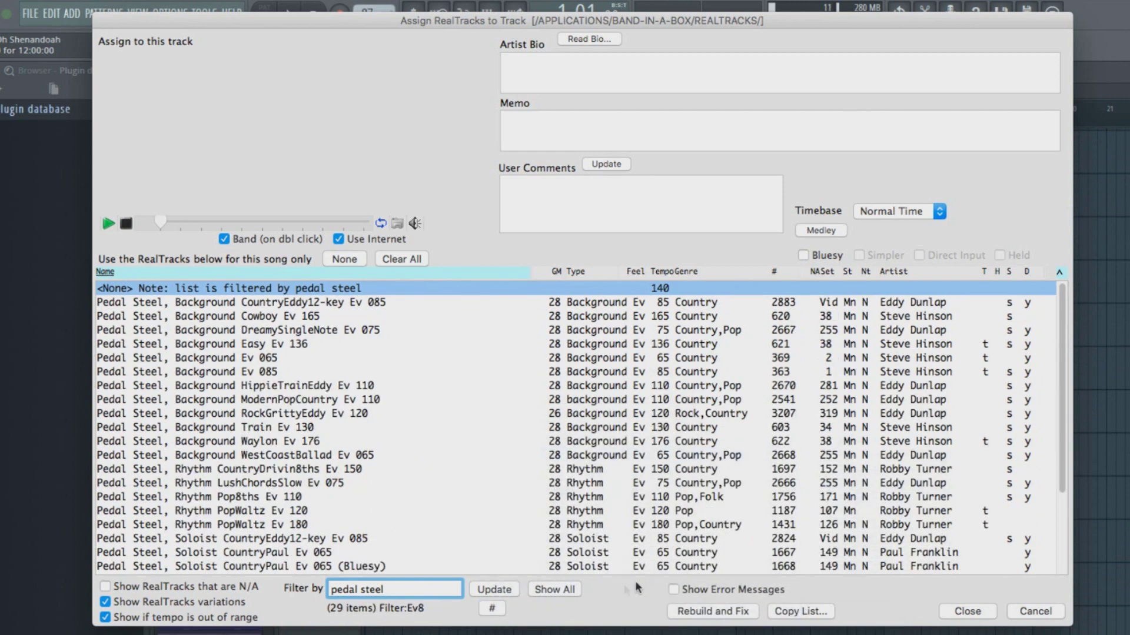
# Step: Narrow the pedal steel RealTracks list to the tempo range 70-90
pyautogui.click(495, 610)
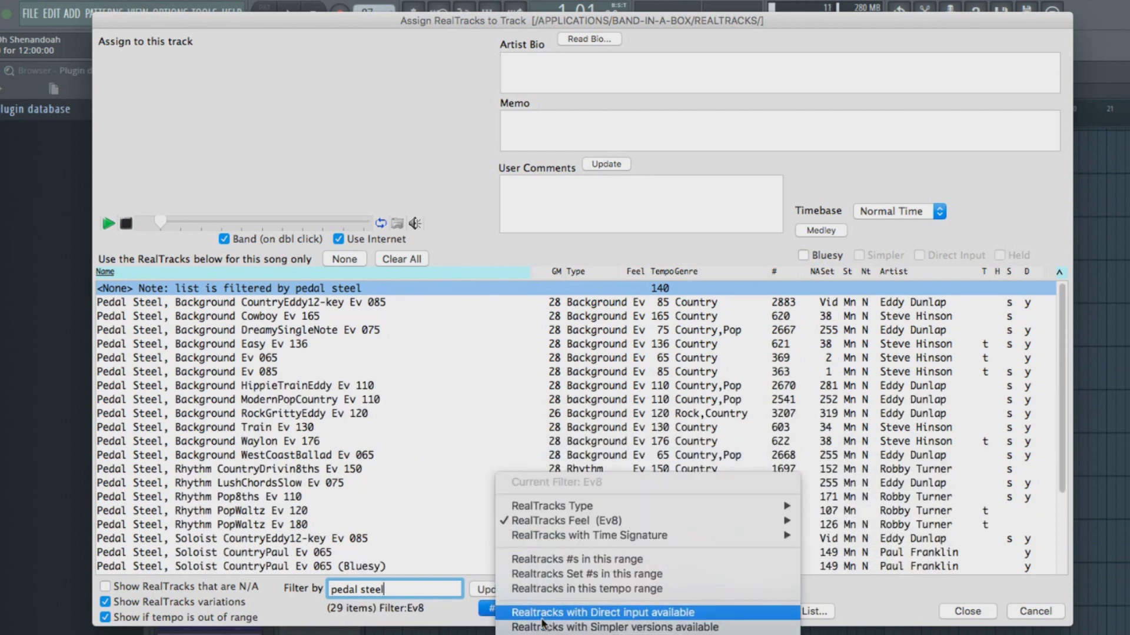
pyautogui.click(597, 520)
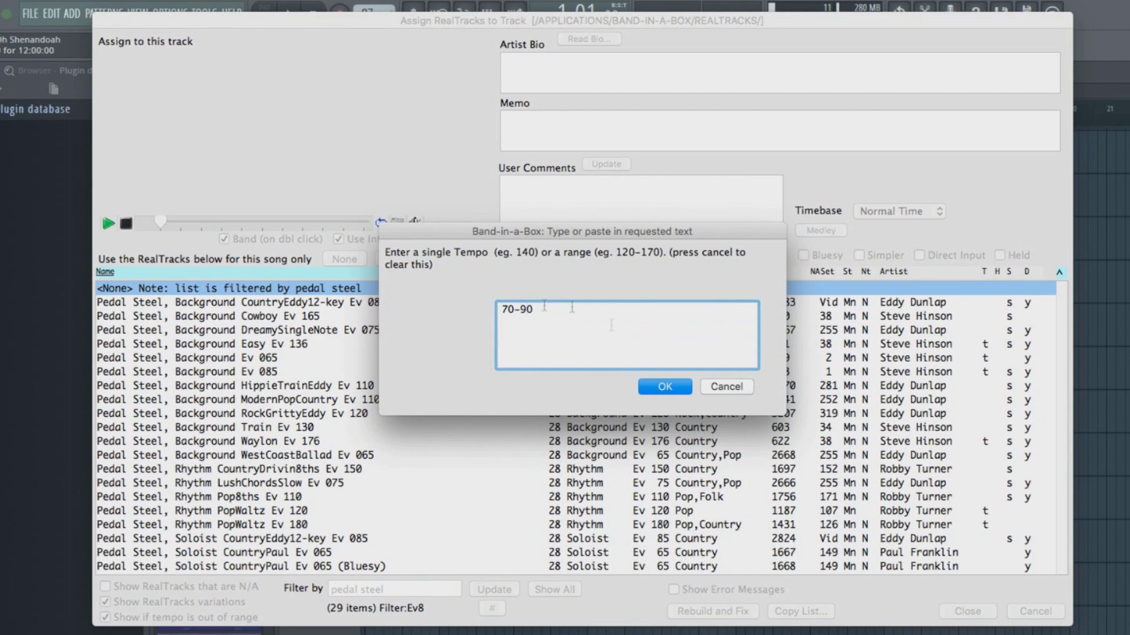
pyautogui.click(660, 384)
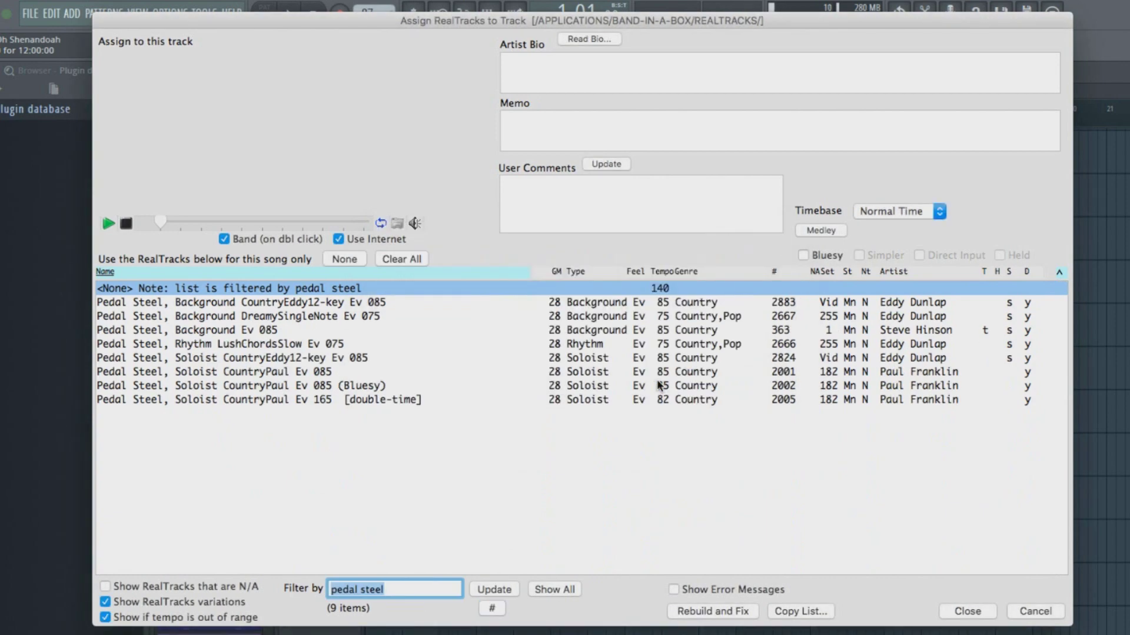
# Step: Assign Pedal Steel, Background DreamySingleNote Ev 075 to the MultiRiff and generate riffs of the selected region
pyautogui.click(239, 304)
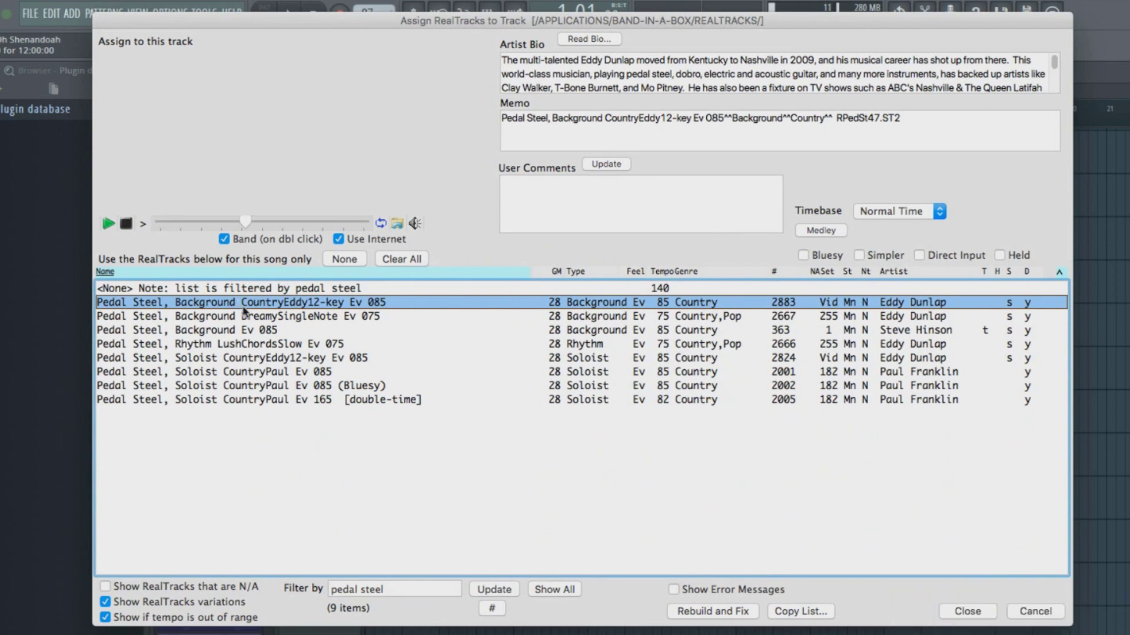
pyautogui.click(250, 318)
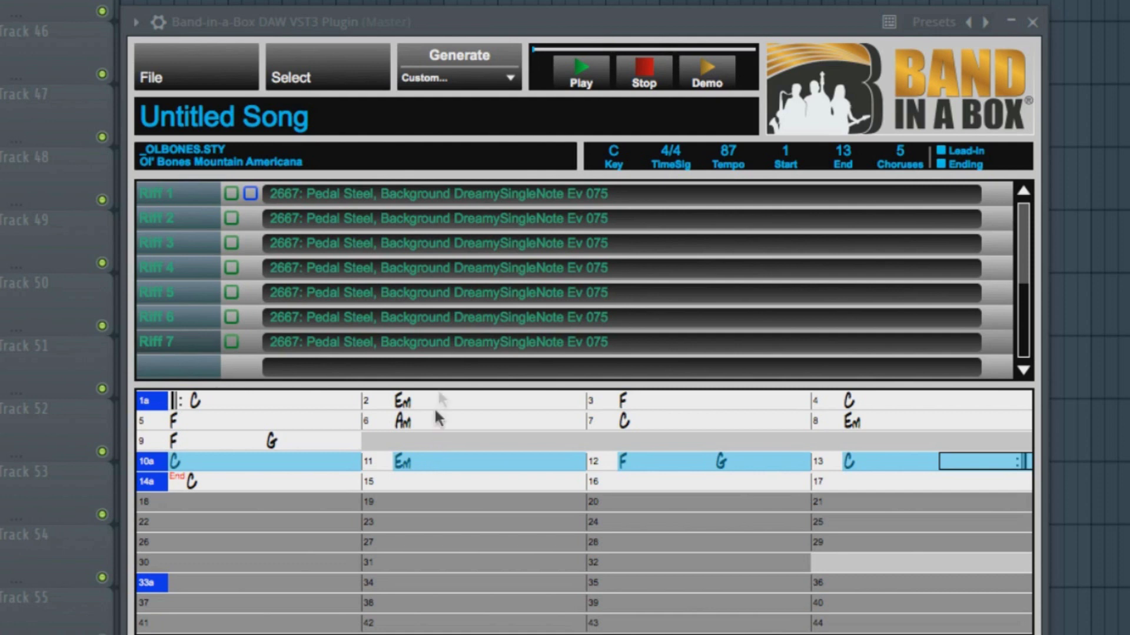
pyautogui.click(473, 80)
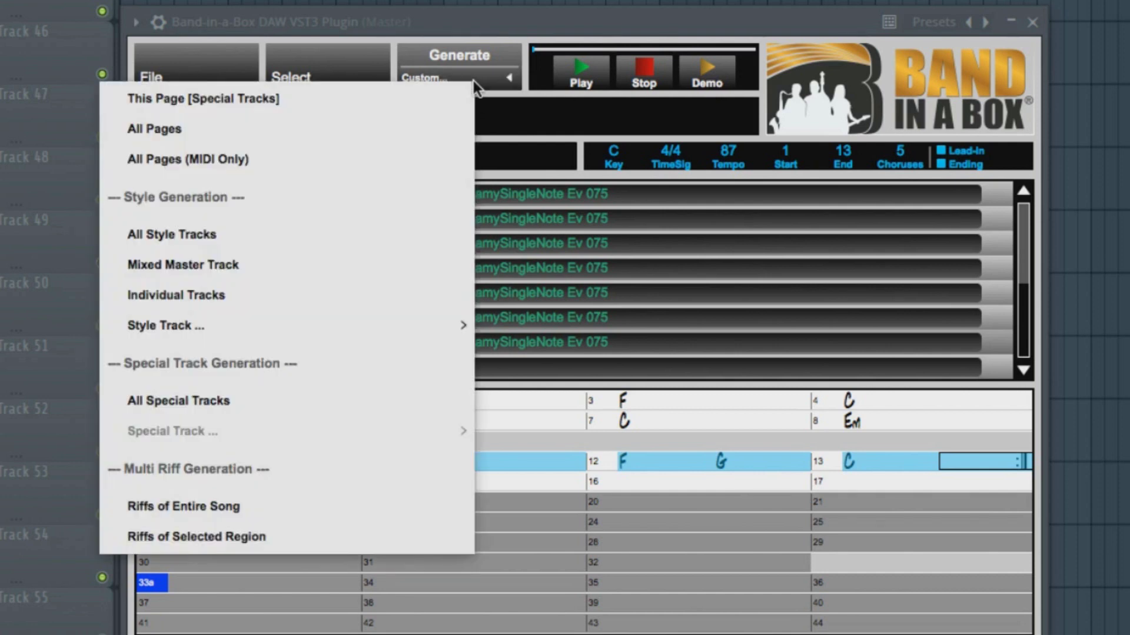
pyautogui.click(250, 541)
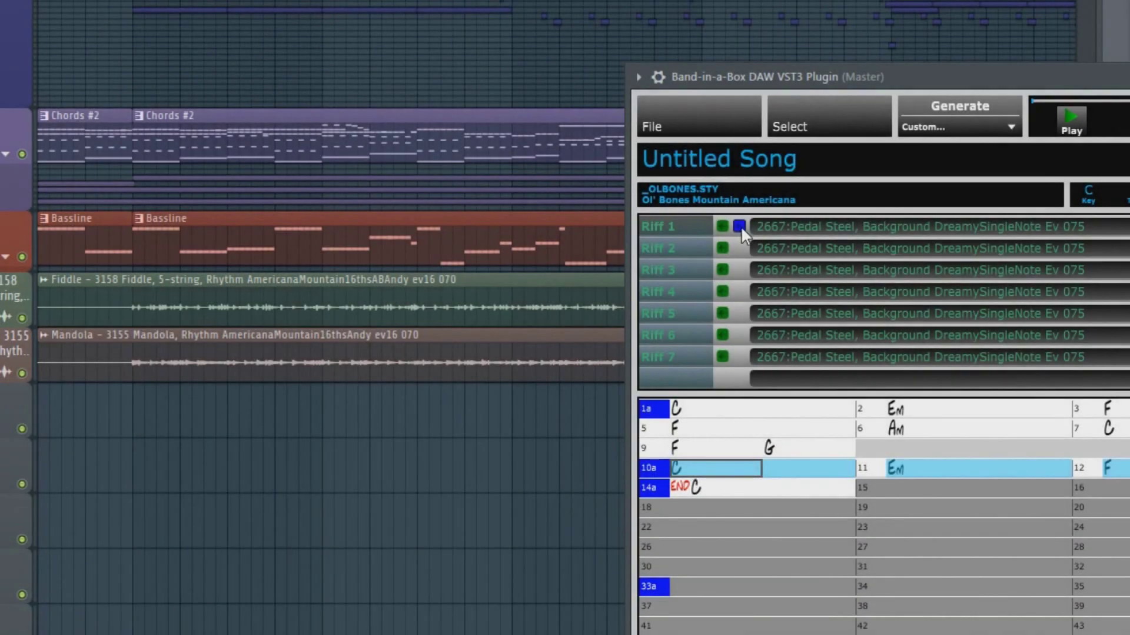
# Step: Place the seven pedal steel riffs on playlist tracks 40 to 46 near bar 11 and assign them as audio tracks to mixer inserts 47 to 53
pyautogui.moveTo(741, 226); pyautogui.dragTo(513, 419)
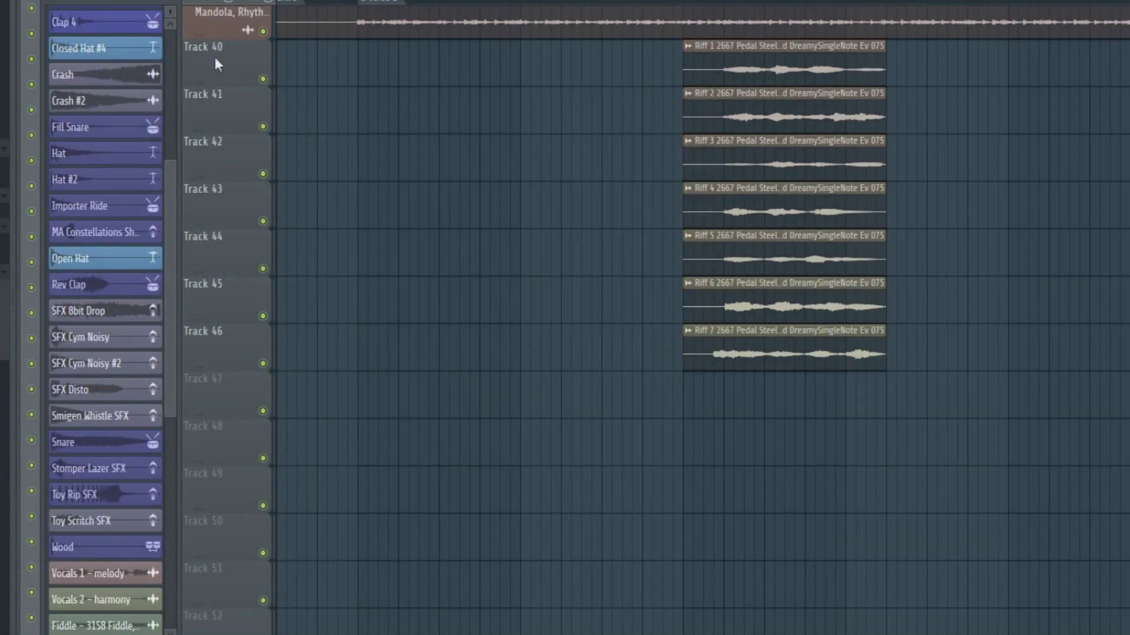
pyautogui.rightClick(215, 59)
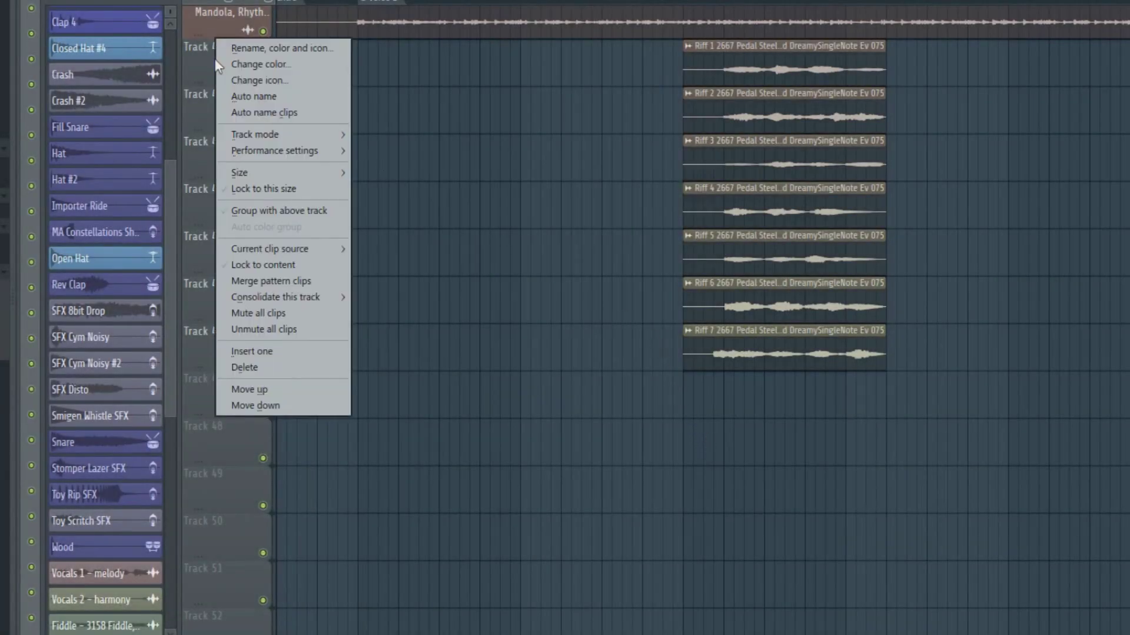
pyautogui.moveTo(266, 134)
pyautogui.moveTo(419, 154)
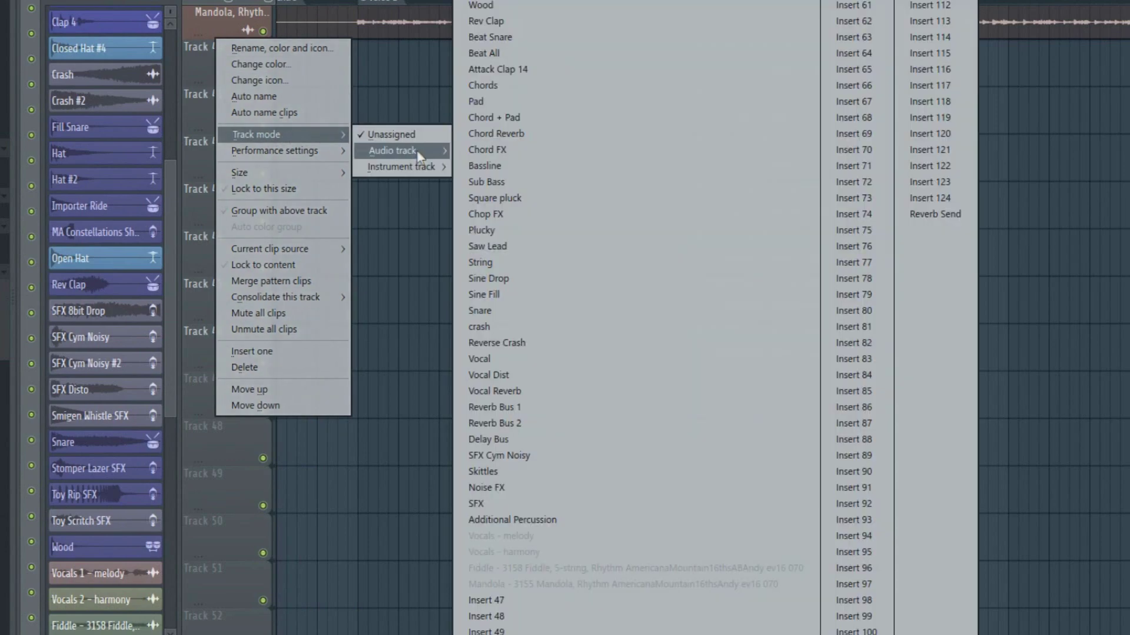
pyautogui.click(518, 599)
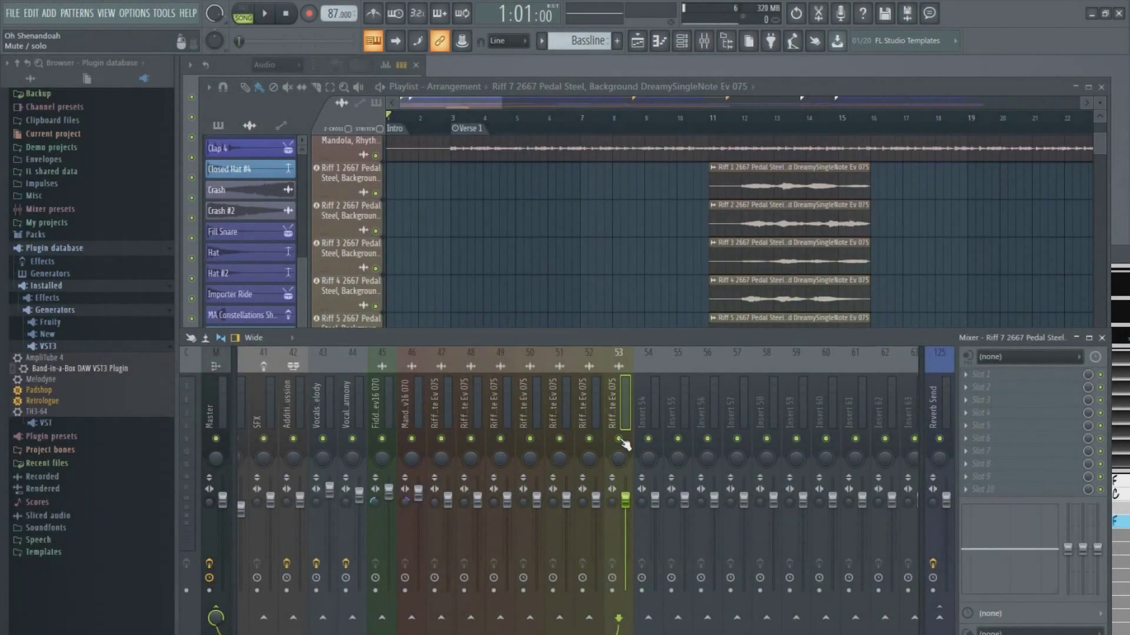
# Step: Mute mixer inserts 48 to 53 so only the first pedal steel riff is heard
pyautogui.click(620, 440)
pyautogui.click(589, 439)
pyautogui.click(560, 439)
pyautogui.click(529, 438)
pyautogui.click(500, 439)
pyautogui.click(472, 439)
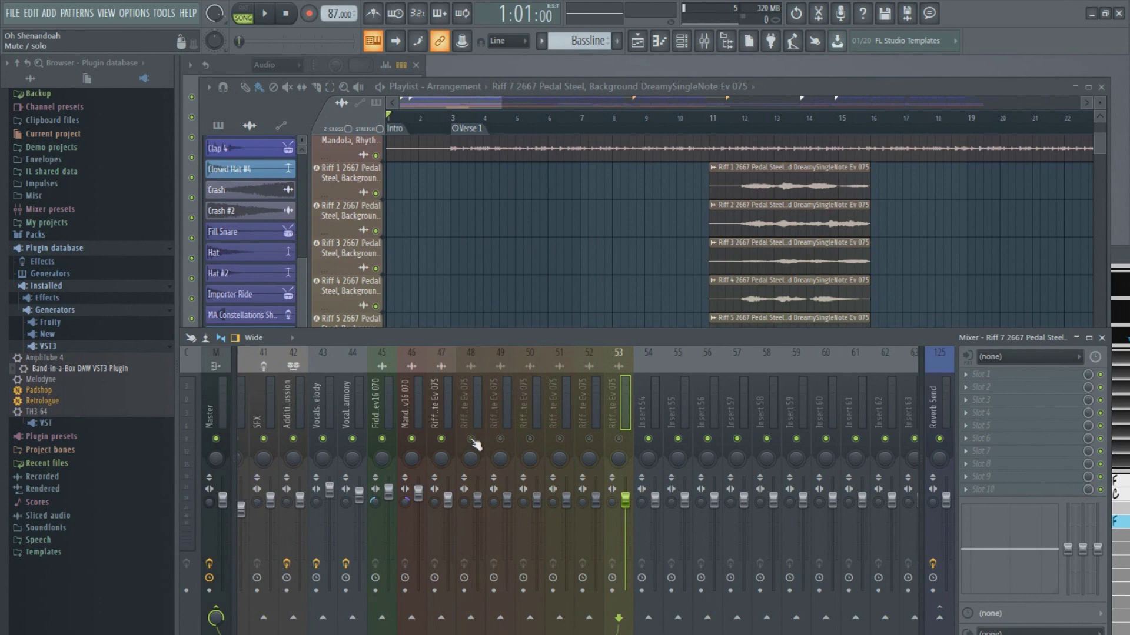
# Step: Play the arrangement from just before bar 11 and raise the Riff 1 mixer volume to about 112%
pyautogui.click(705, 131)
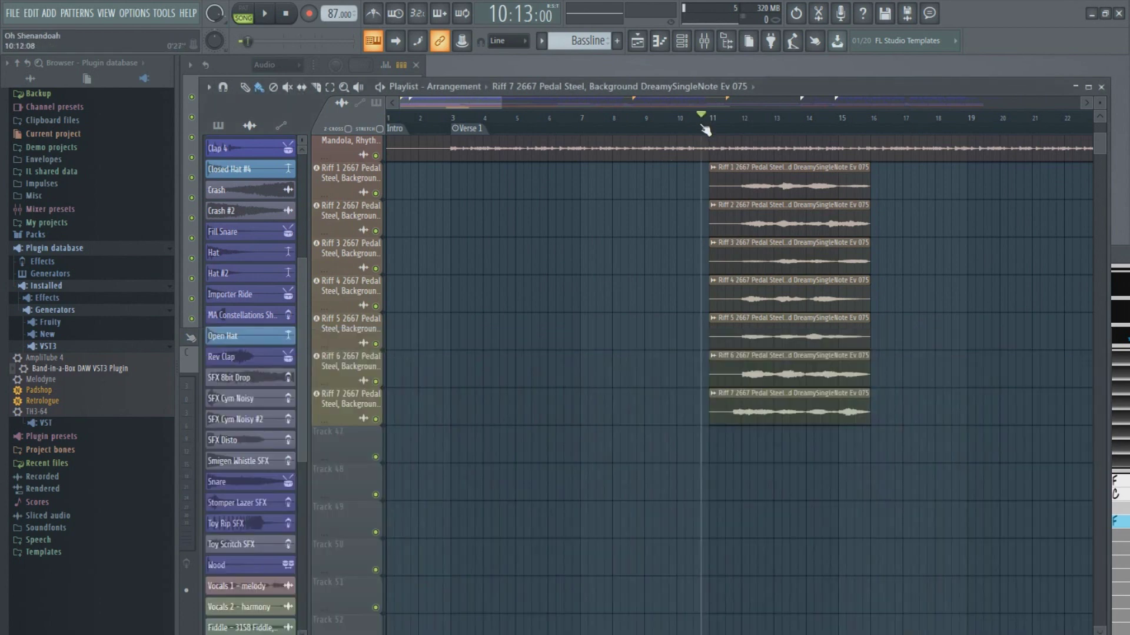
pyautogui.press('space')
pyautogui.press('F9')
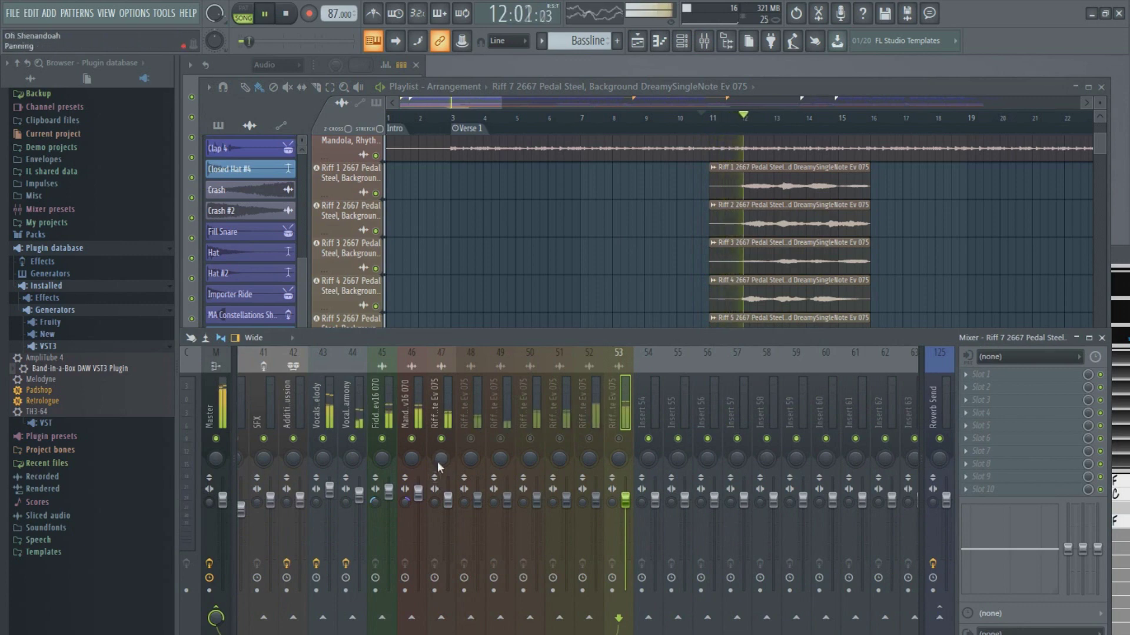
pyautogui.moveTo(448, 499); pyautogui.dragTo(449, 491)
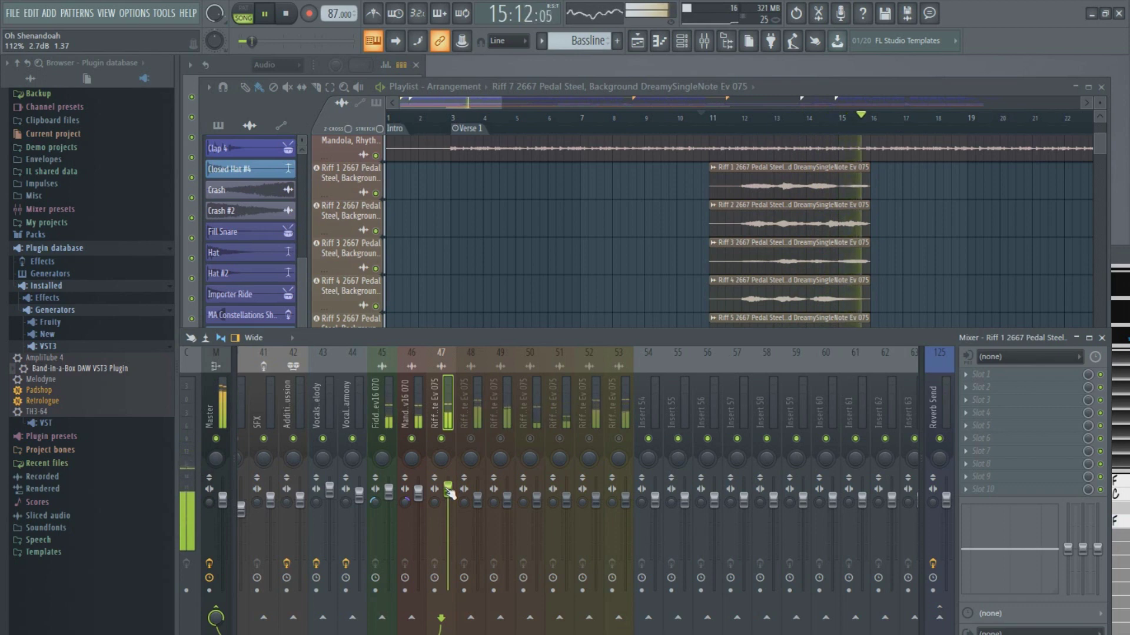
# Step: Mute Riff 1, unmute Riff 2 in mixer insert 48 and play the section with it
pyautogui.press('space')
pyautogui.click(440, 439)
pyautogui.click(472, 439)
pyautogui.press('space')
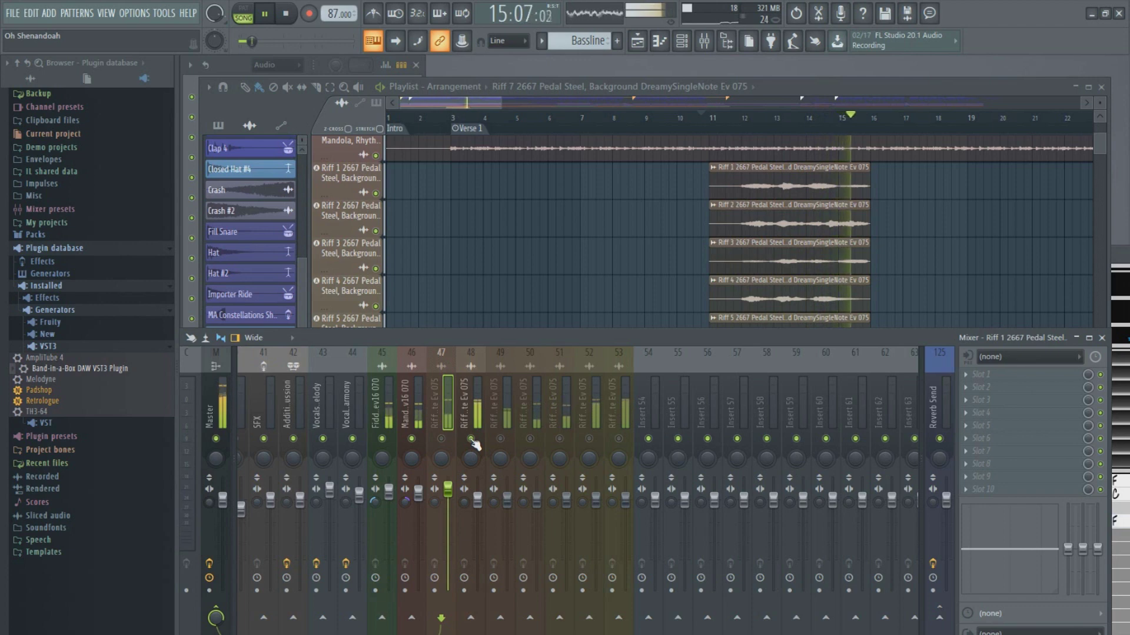
# Step: Play the section with Riff 3 in mixer insert 49 instead and raise its volume to about 109%
pyautogui.press('space')
pyautogui.press('space')
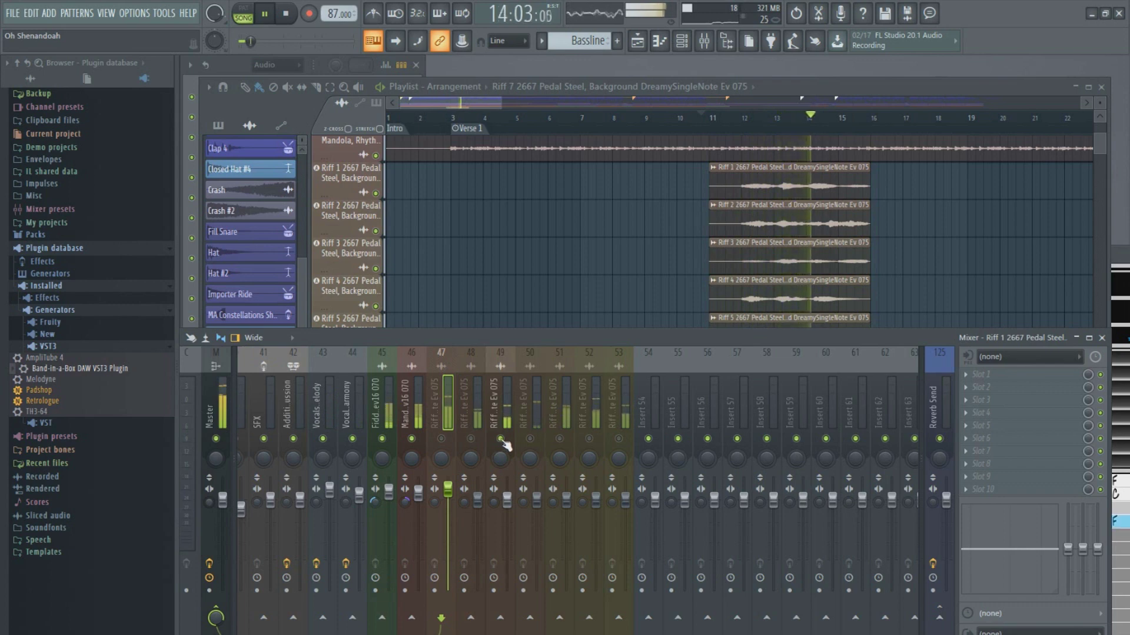
pyautogui.moveTo(512, 506); pyautogui.dragTo(514, 499)
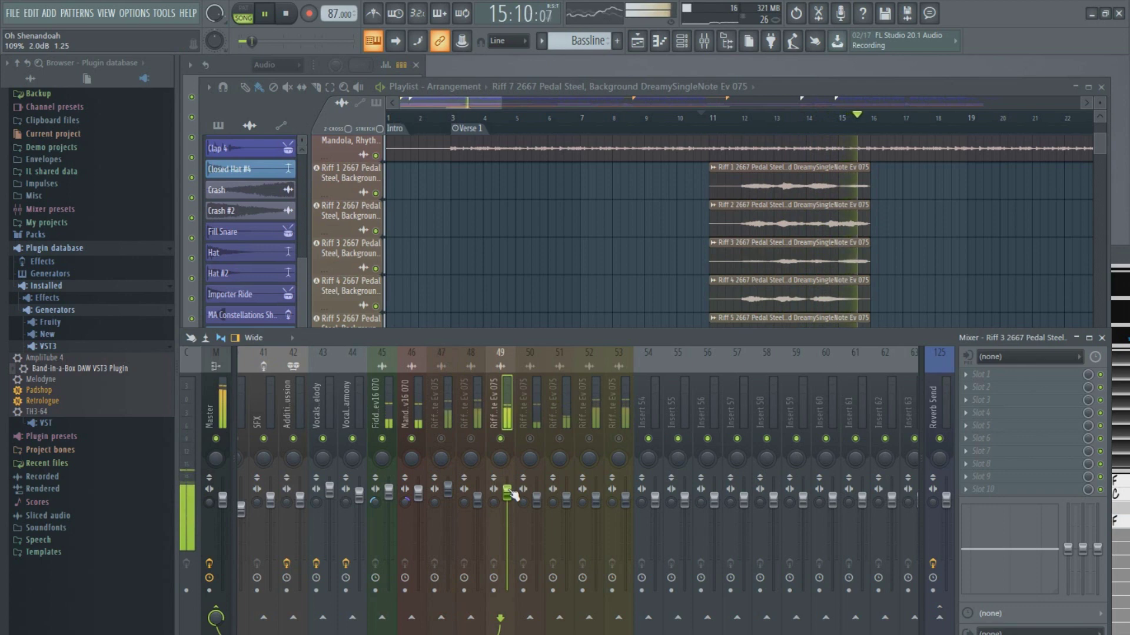
# Step: Switch from Riff 3 to Riff 4 in mixer insert 50, audition the section, and play the arrangement from bar 1
pyautogui.press('space')
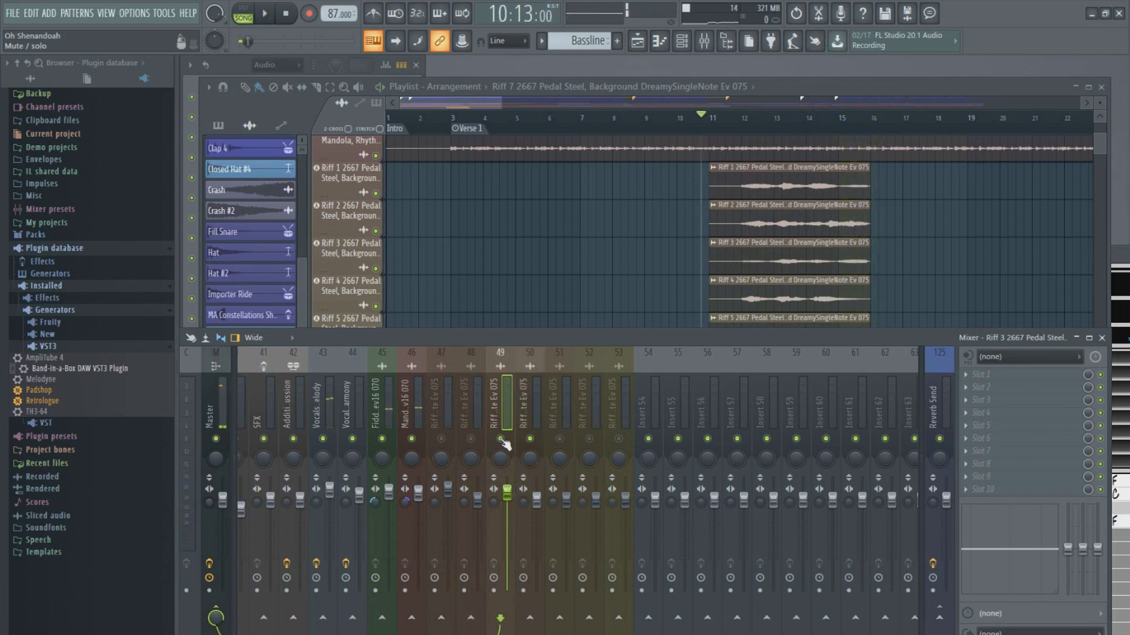
pyautogui.press('F9')
pyautogui.press('space')
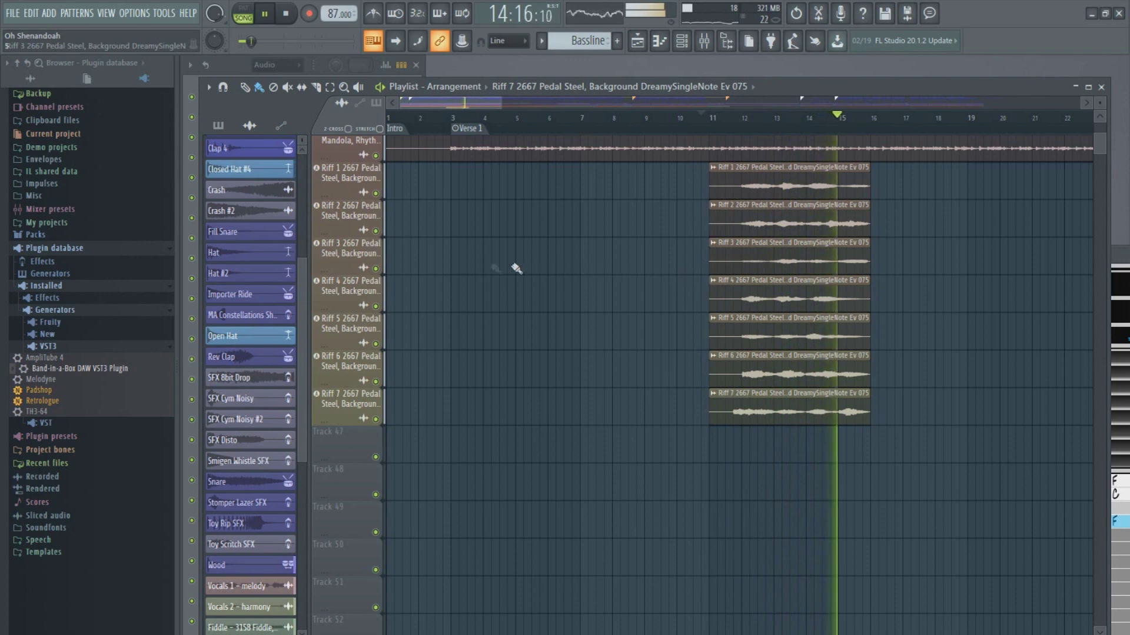
pyautogui.scroll(6, 447, 283)
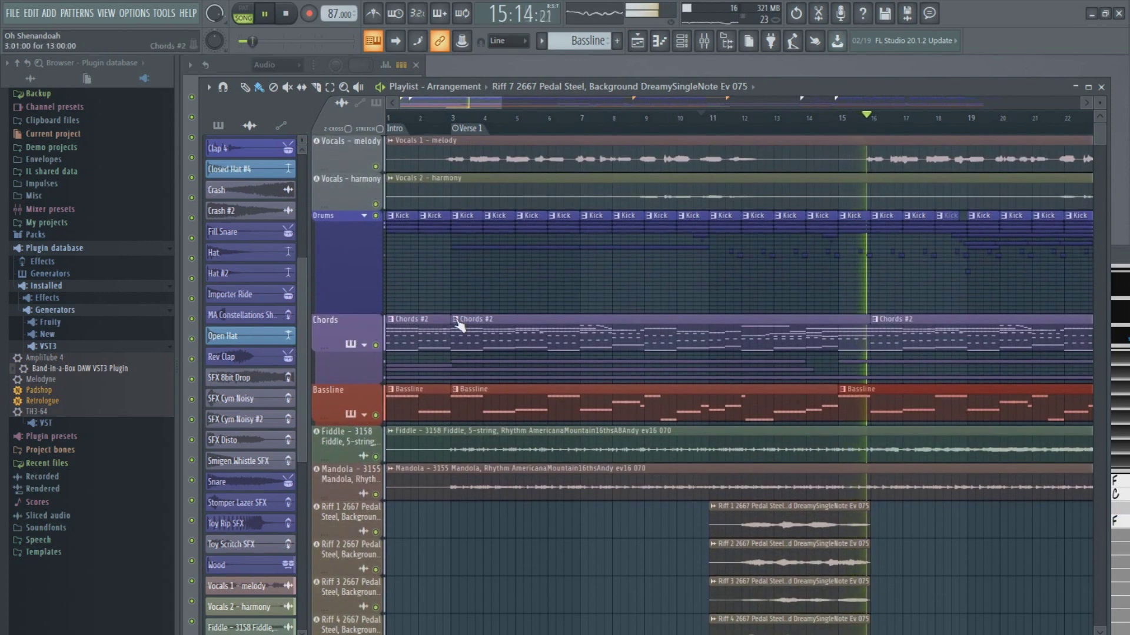
pyautogui.press('space')
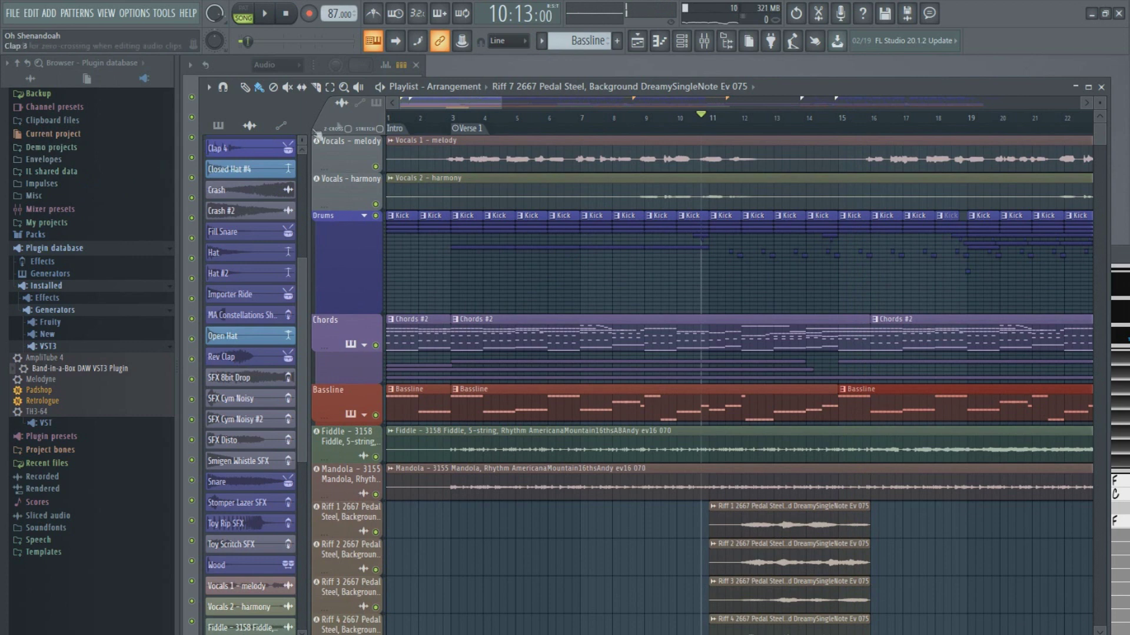
pyautogui.moveTo(411, 118); pyautogui.dragTo(354, 117)
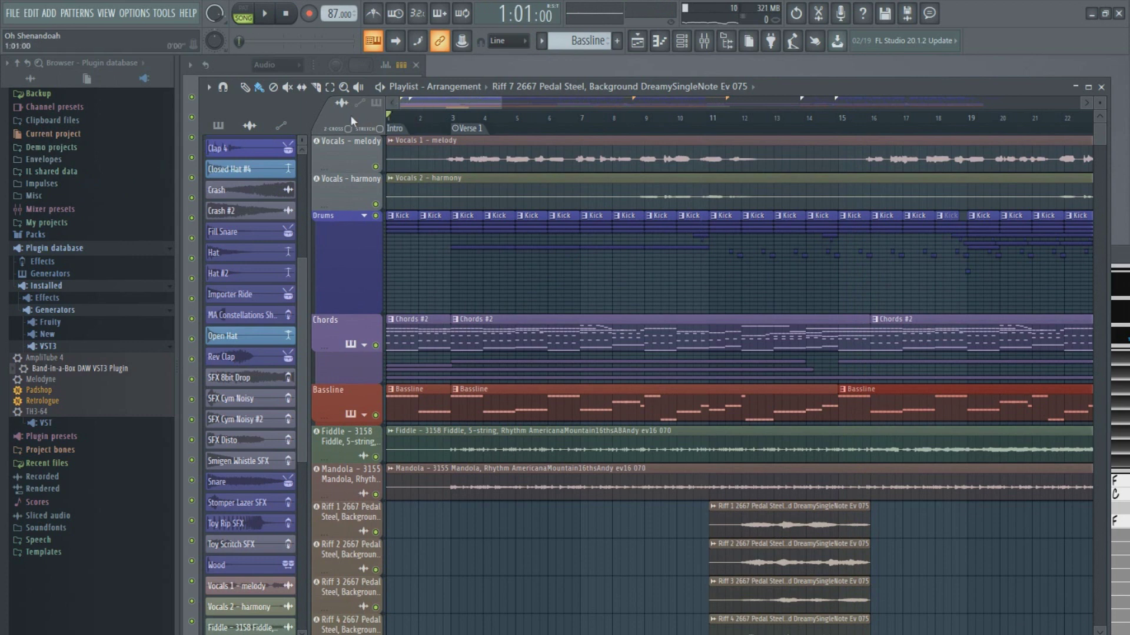
pyautogui.press('space')
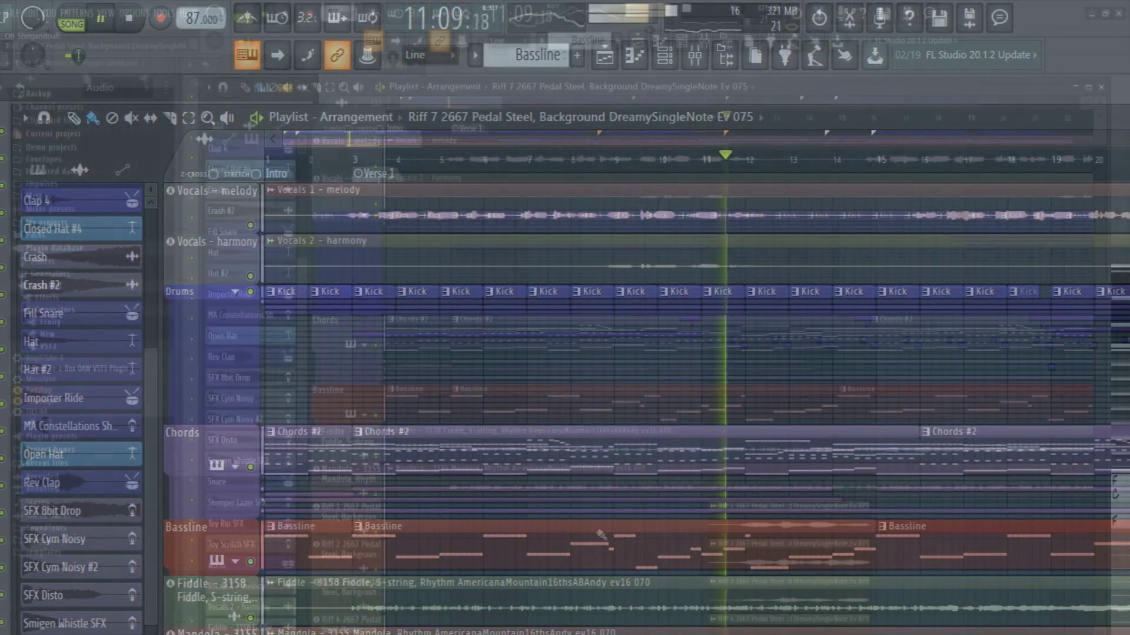
# Step: Return to the Band-in-a-Box plugin and look through the MIDI RealChart files of the style tracks and pedal steel riffs
pyautogui.moveTo(888, 389); pyautogui.dragTo(923, 387)
pyautogui.moveTo(835, 407); pyautogui.dragTo(866, 409)
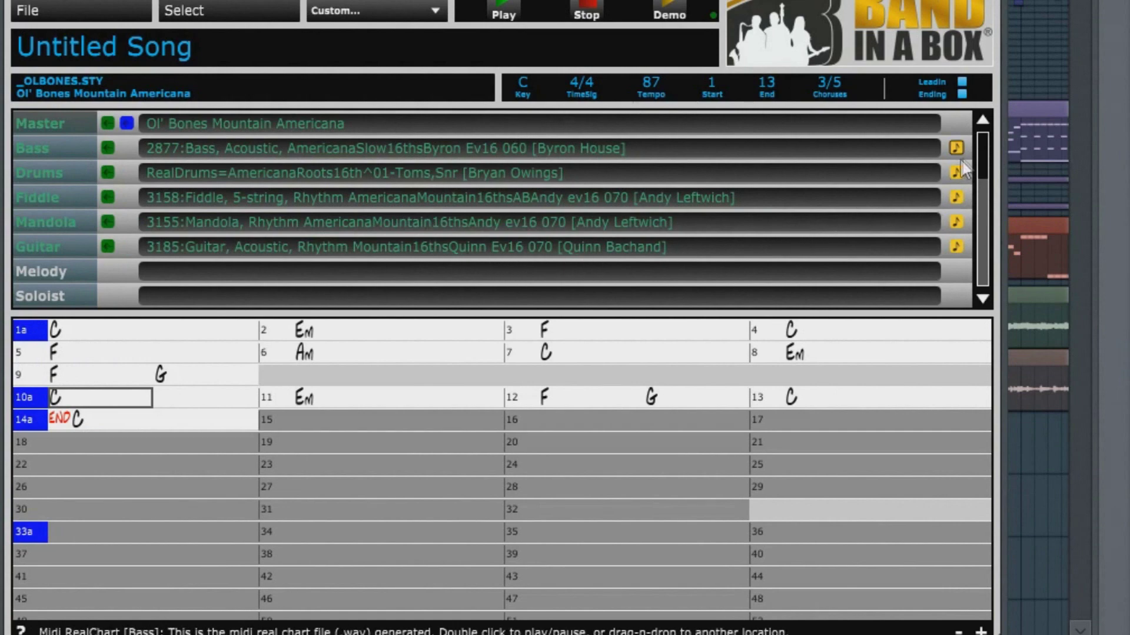
pyautogui.moveTo(981, 152); pyautogui.dragTo(993, 270)
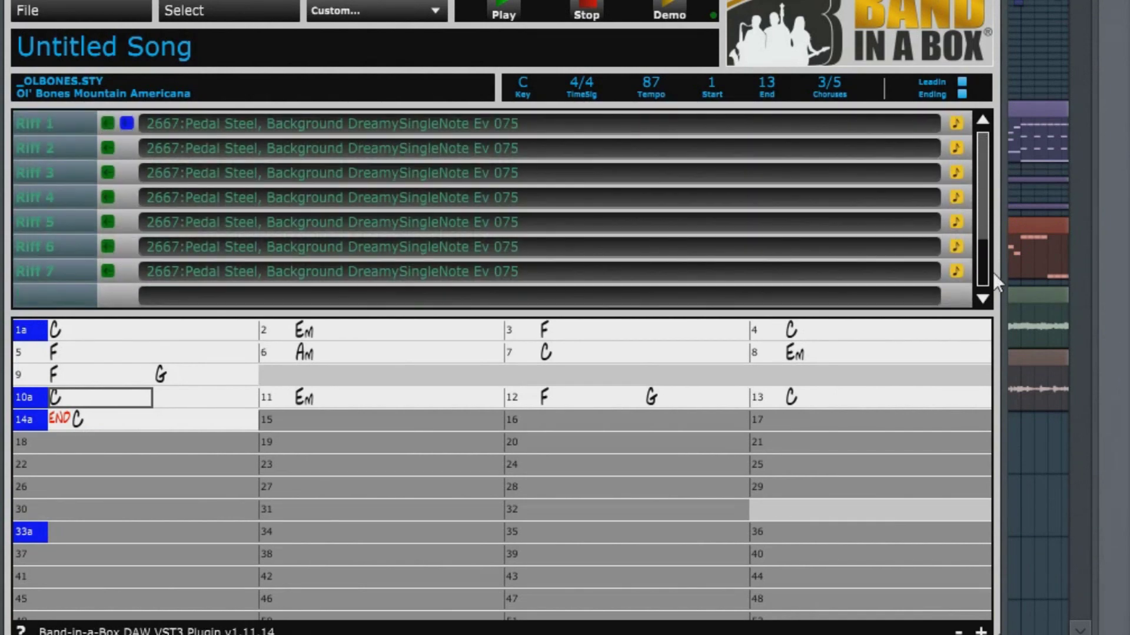
pyautogui.moveTo(993, 273); pyautogui.dragTo(979, 205)
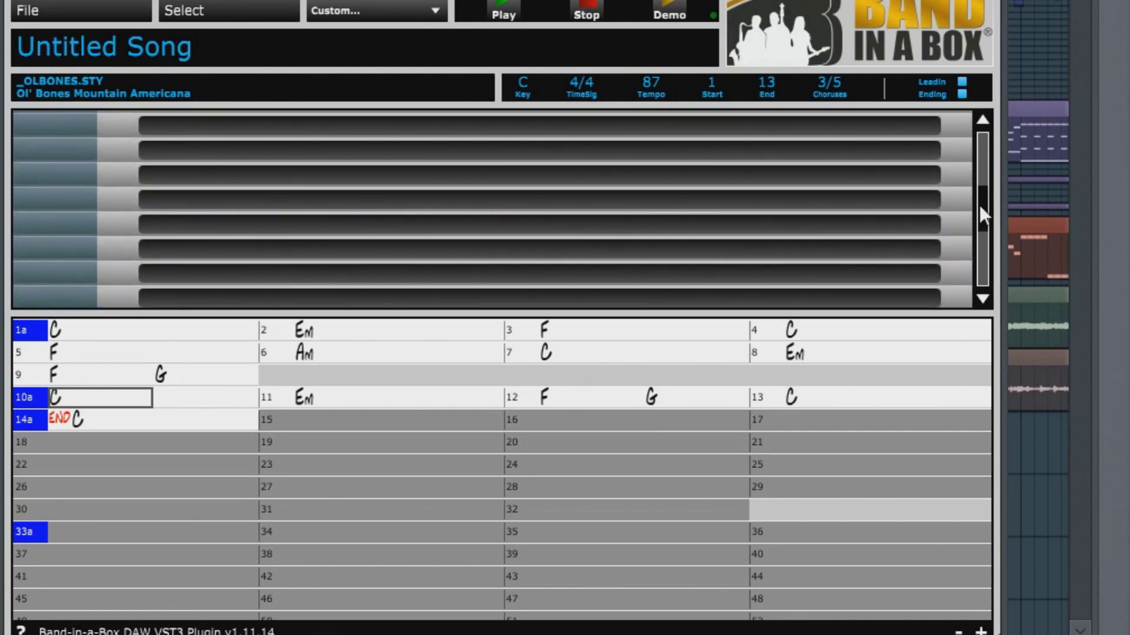